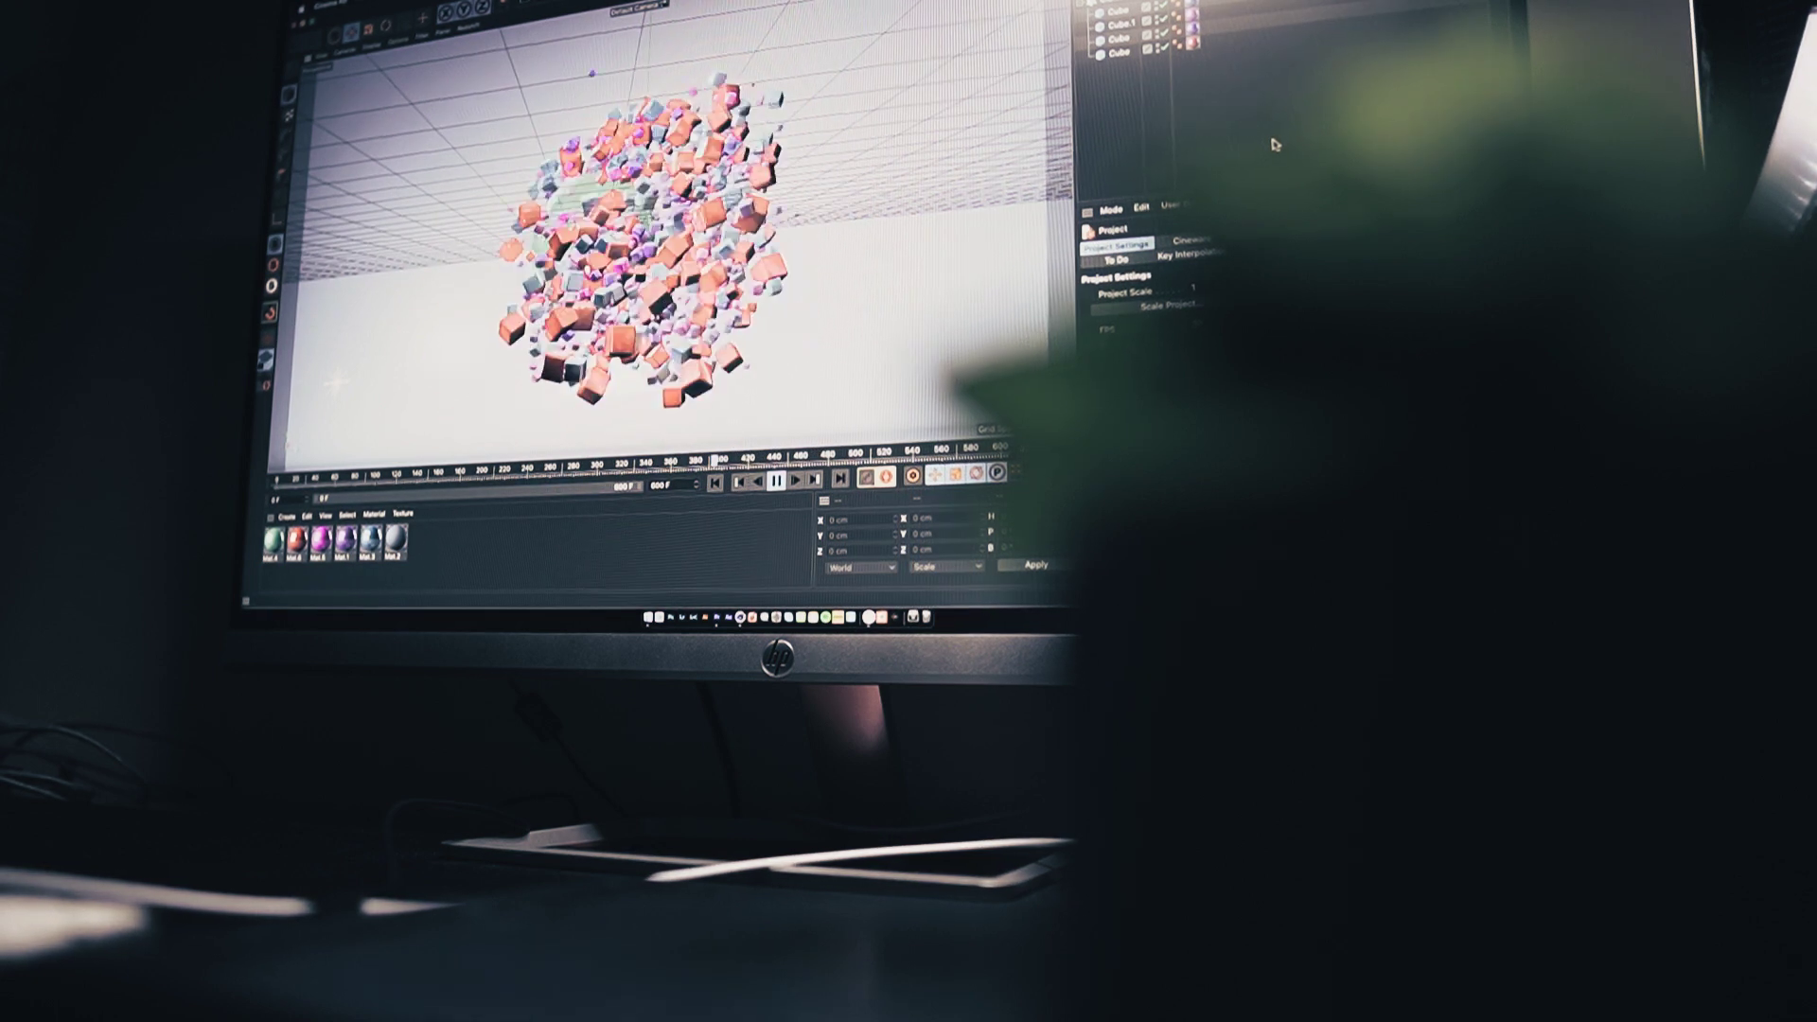
Step: Stop the animation playback to leave the empty default scene at 30 FPS, frames 0–90
click(776, 480)
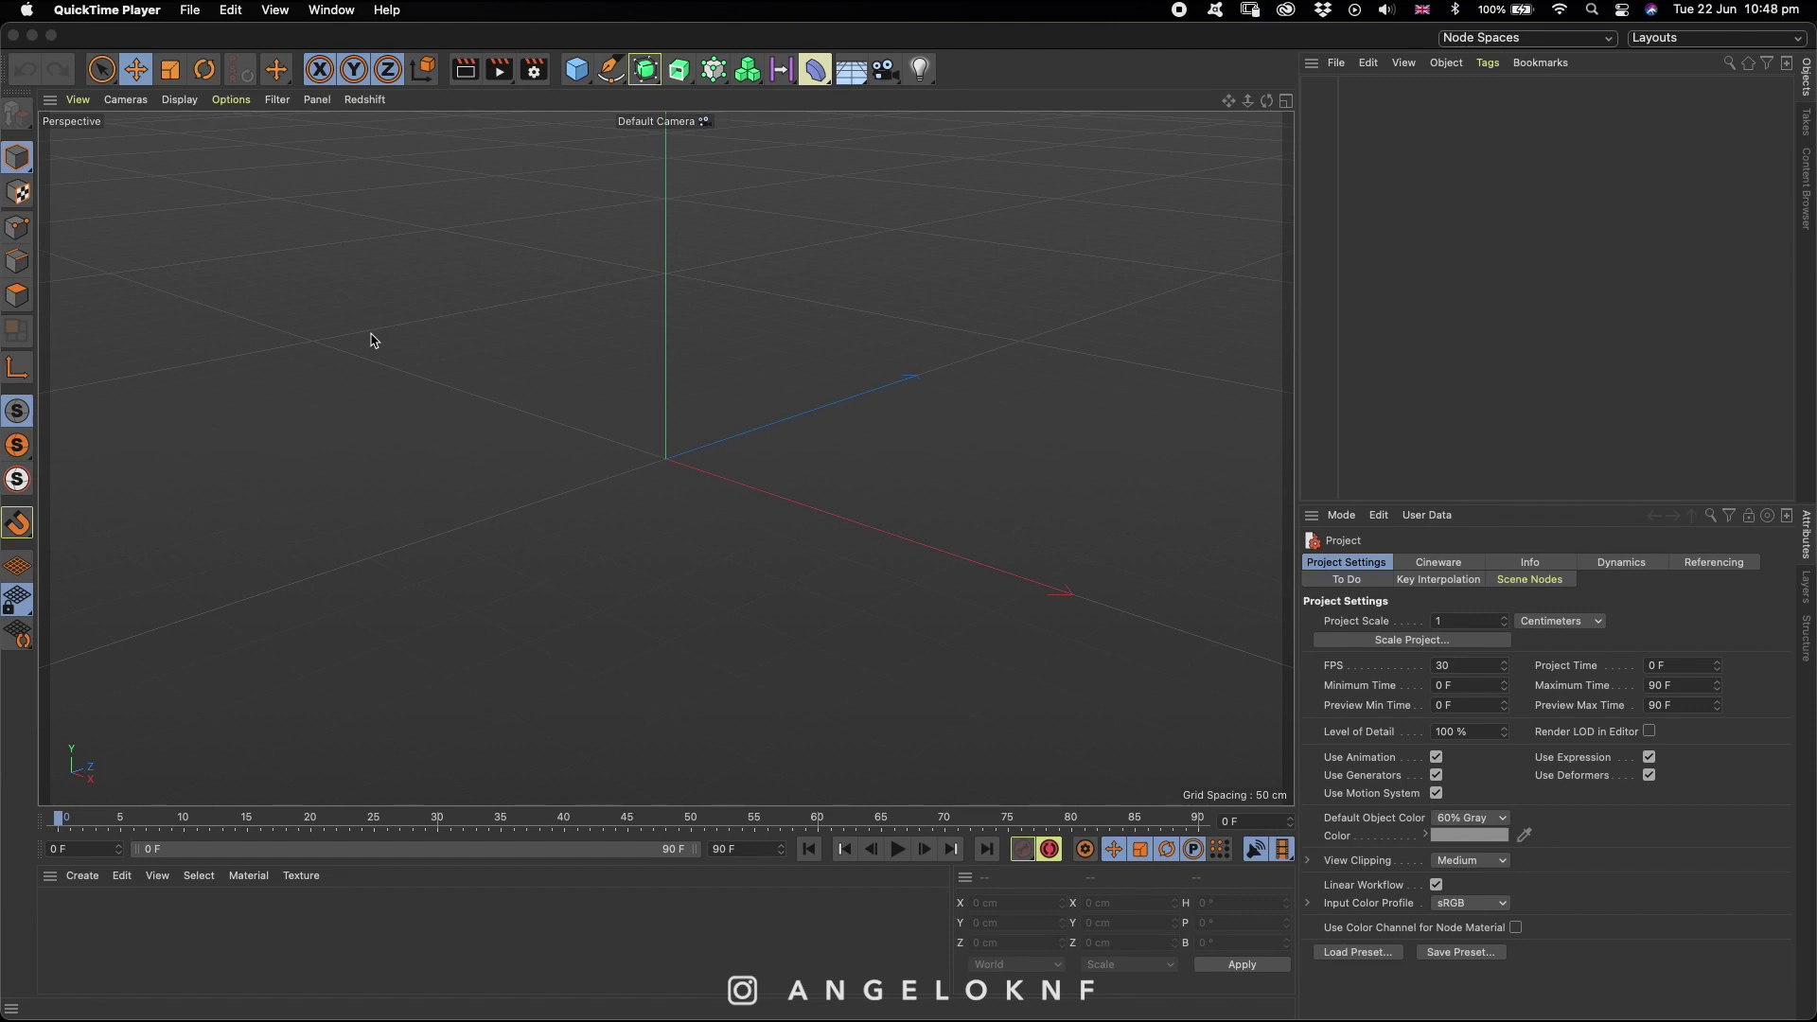
Step: Merge Photography studio scene.c4d into the project and select the Sweep backdrop's material tag
click(268, 255)
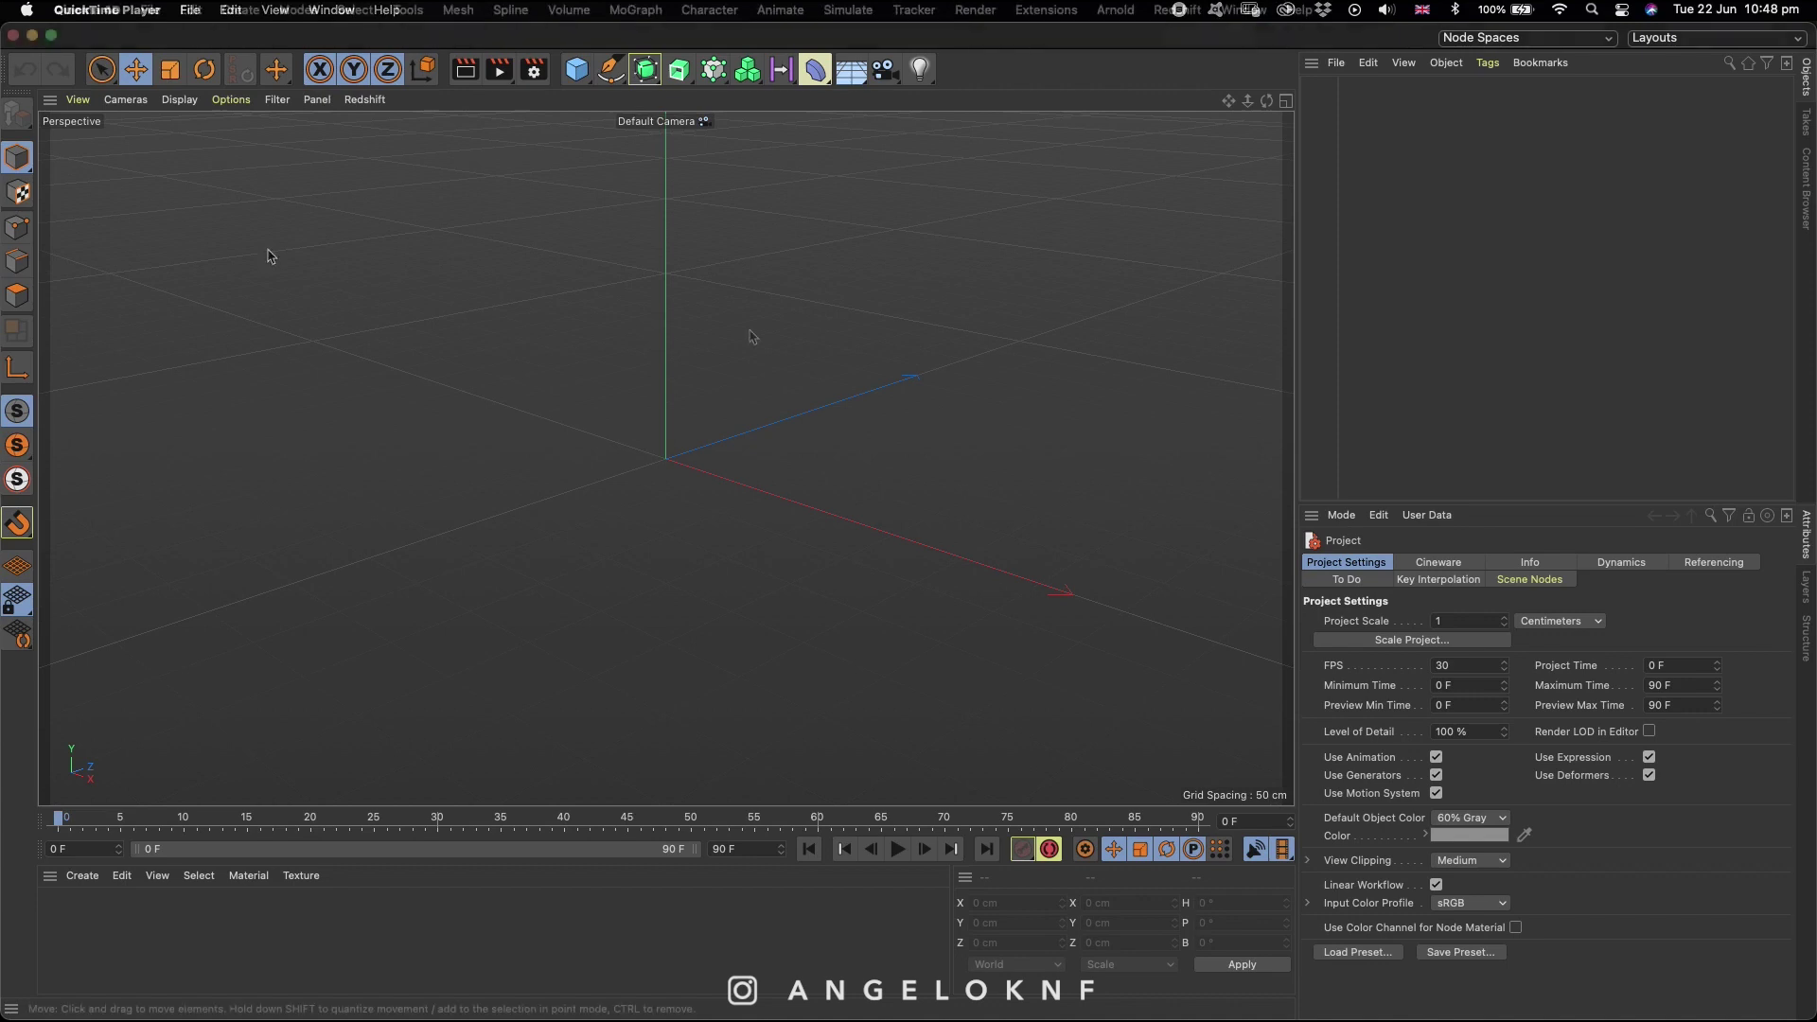
click(150, 11)
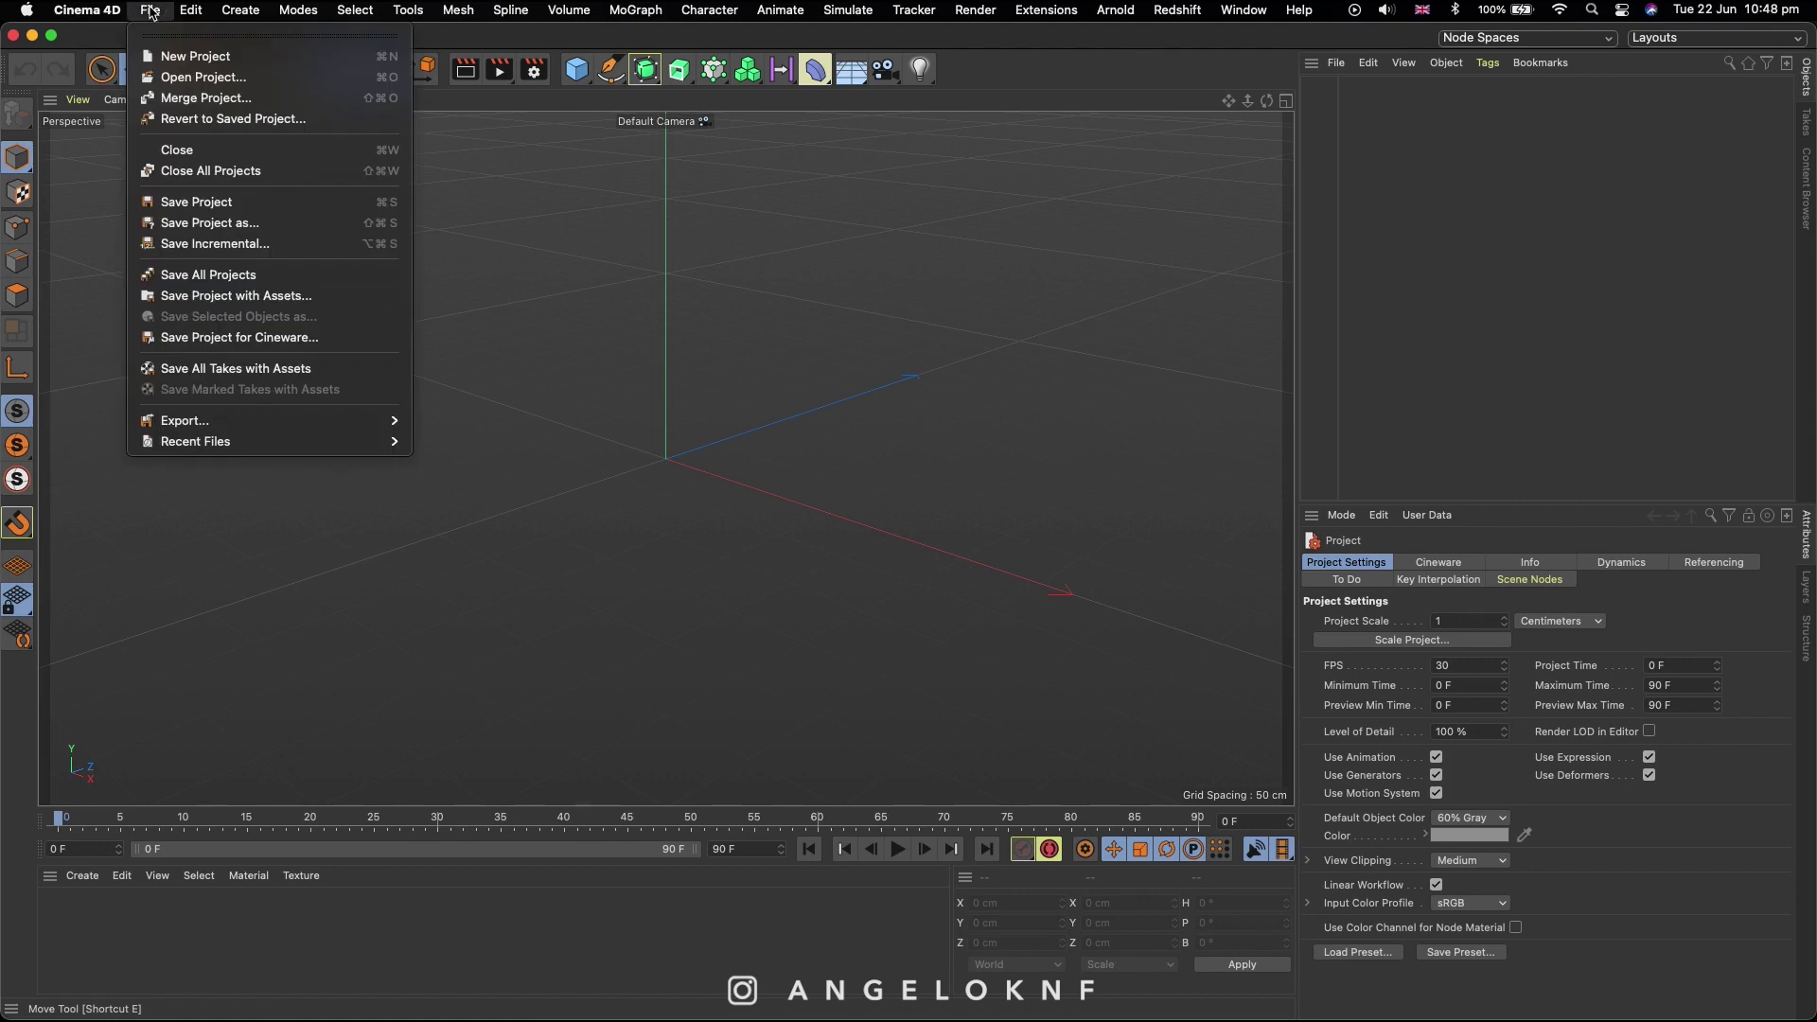
click(202, 98)
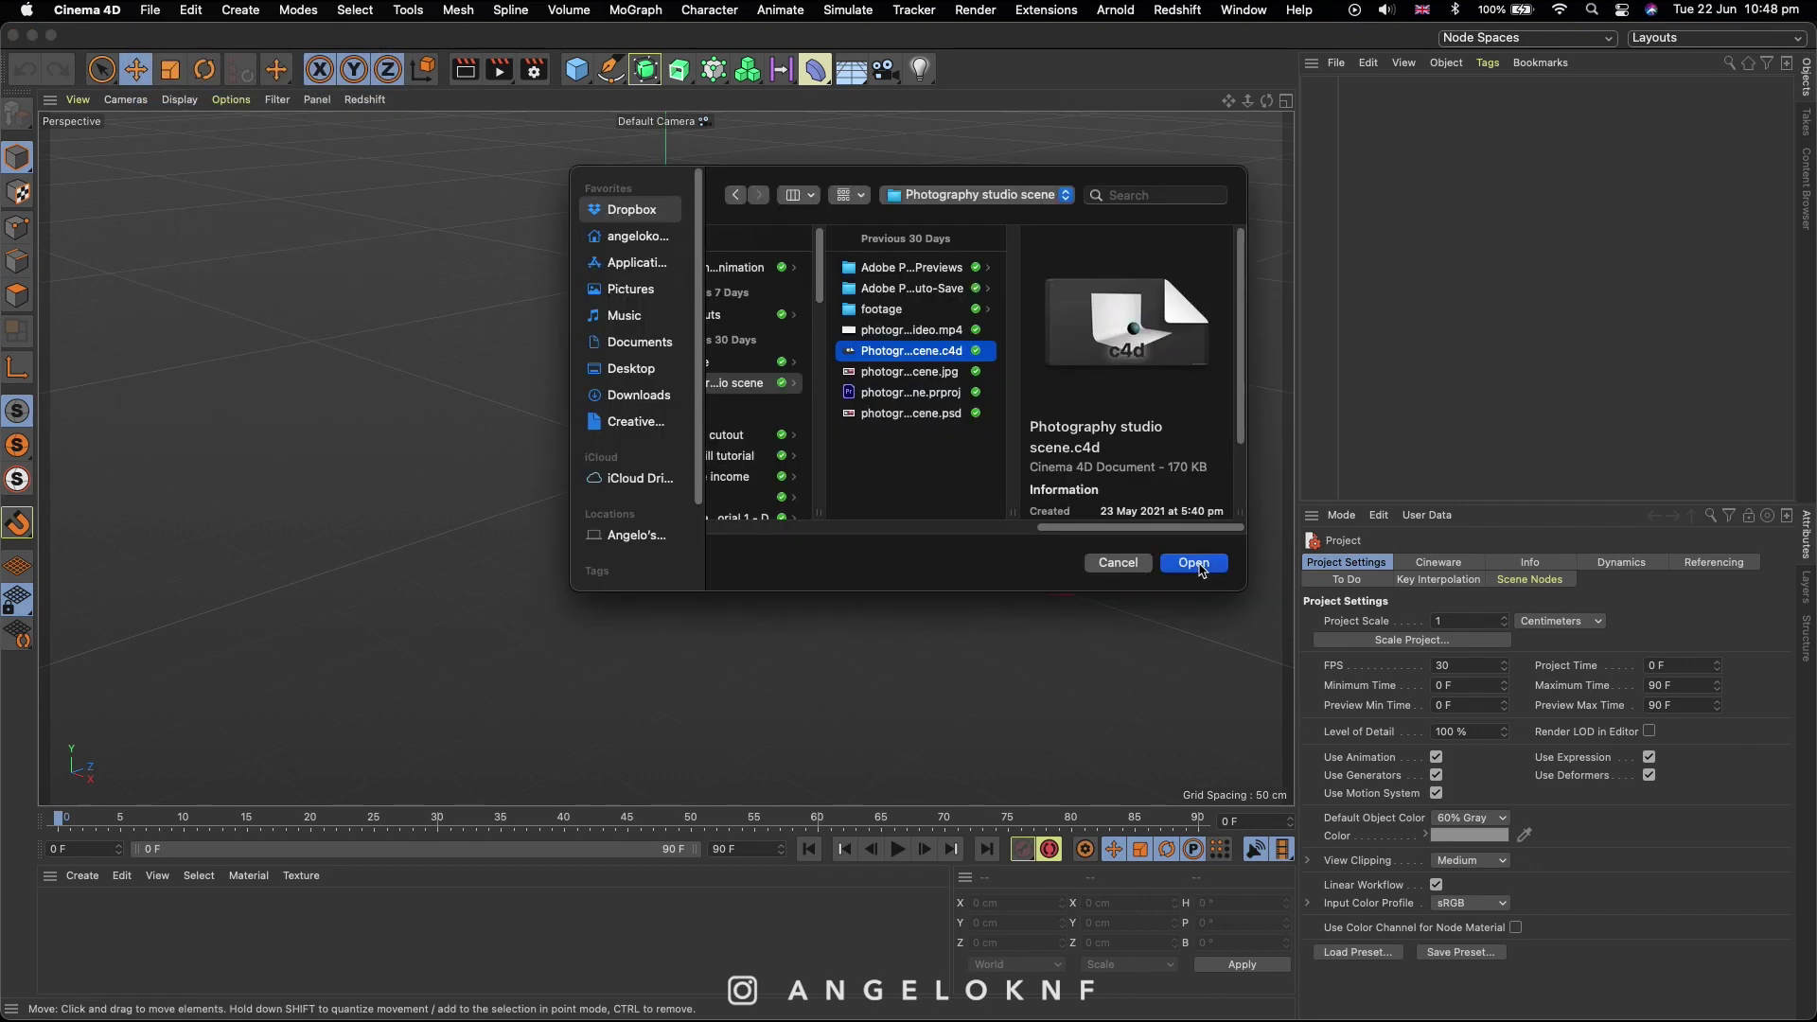
click(1193, 563)
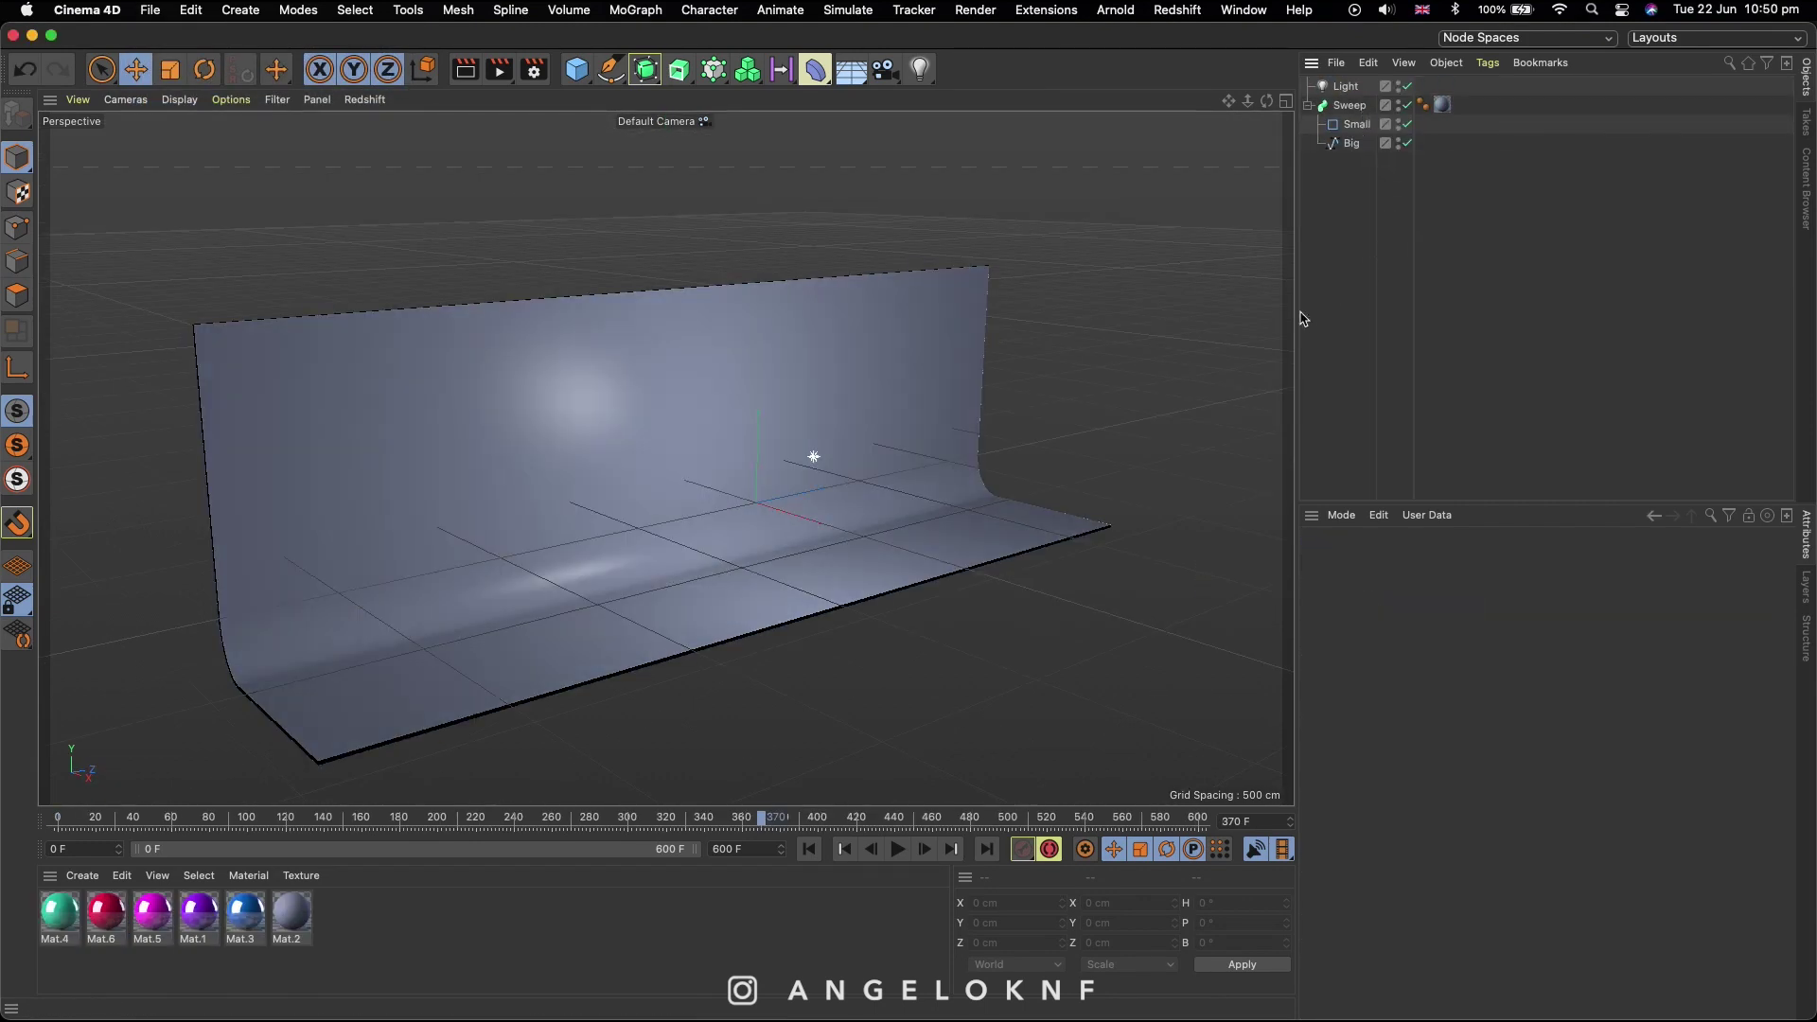
click(1442, 104)
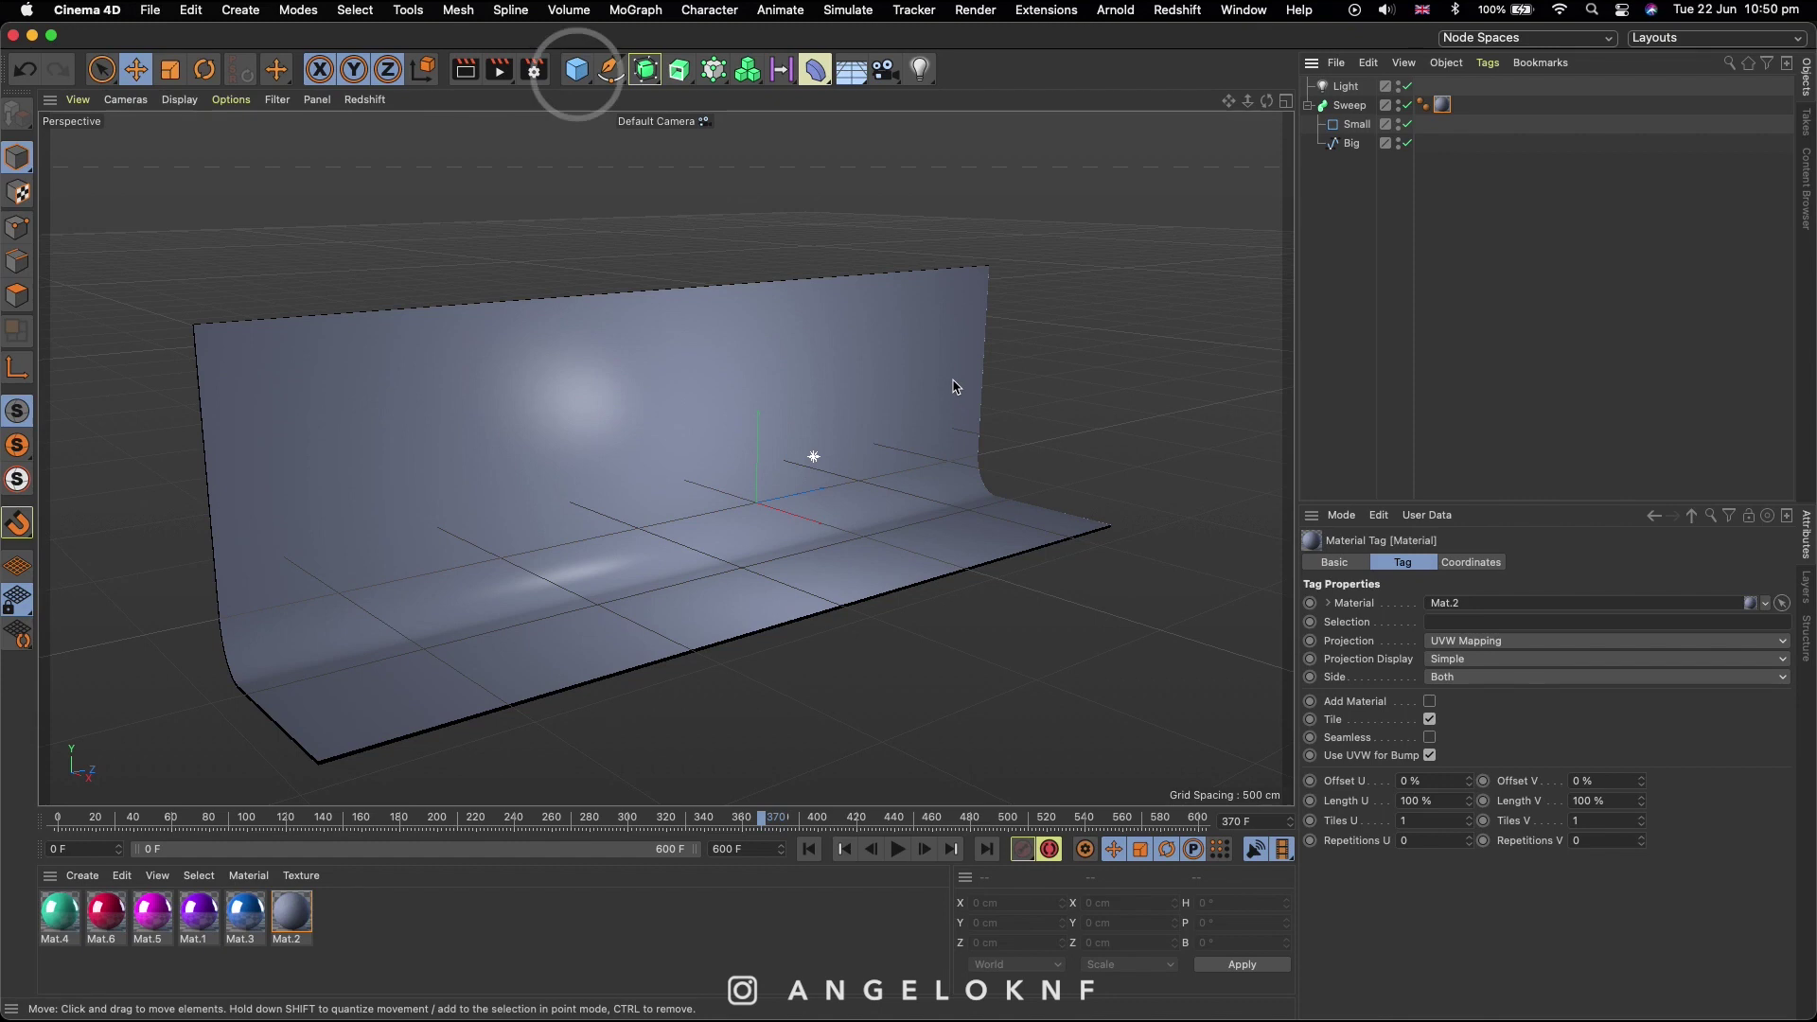
Step: Add a Cube sized 10 cm on X, Y and Z and recentre the view on it
drag(577, 72, 765, 103)
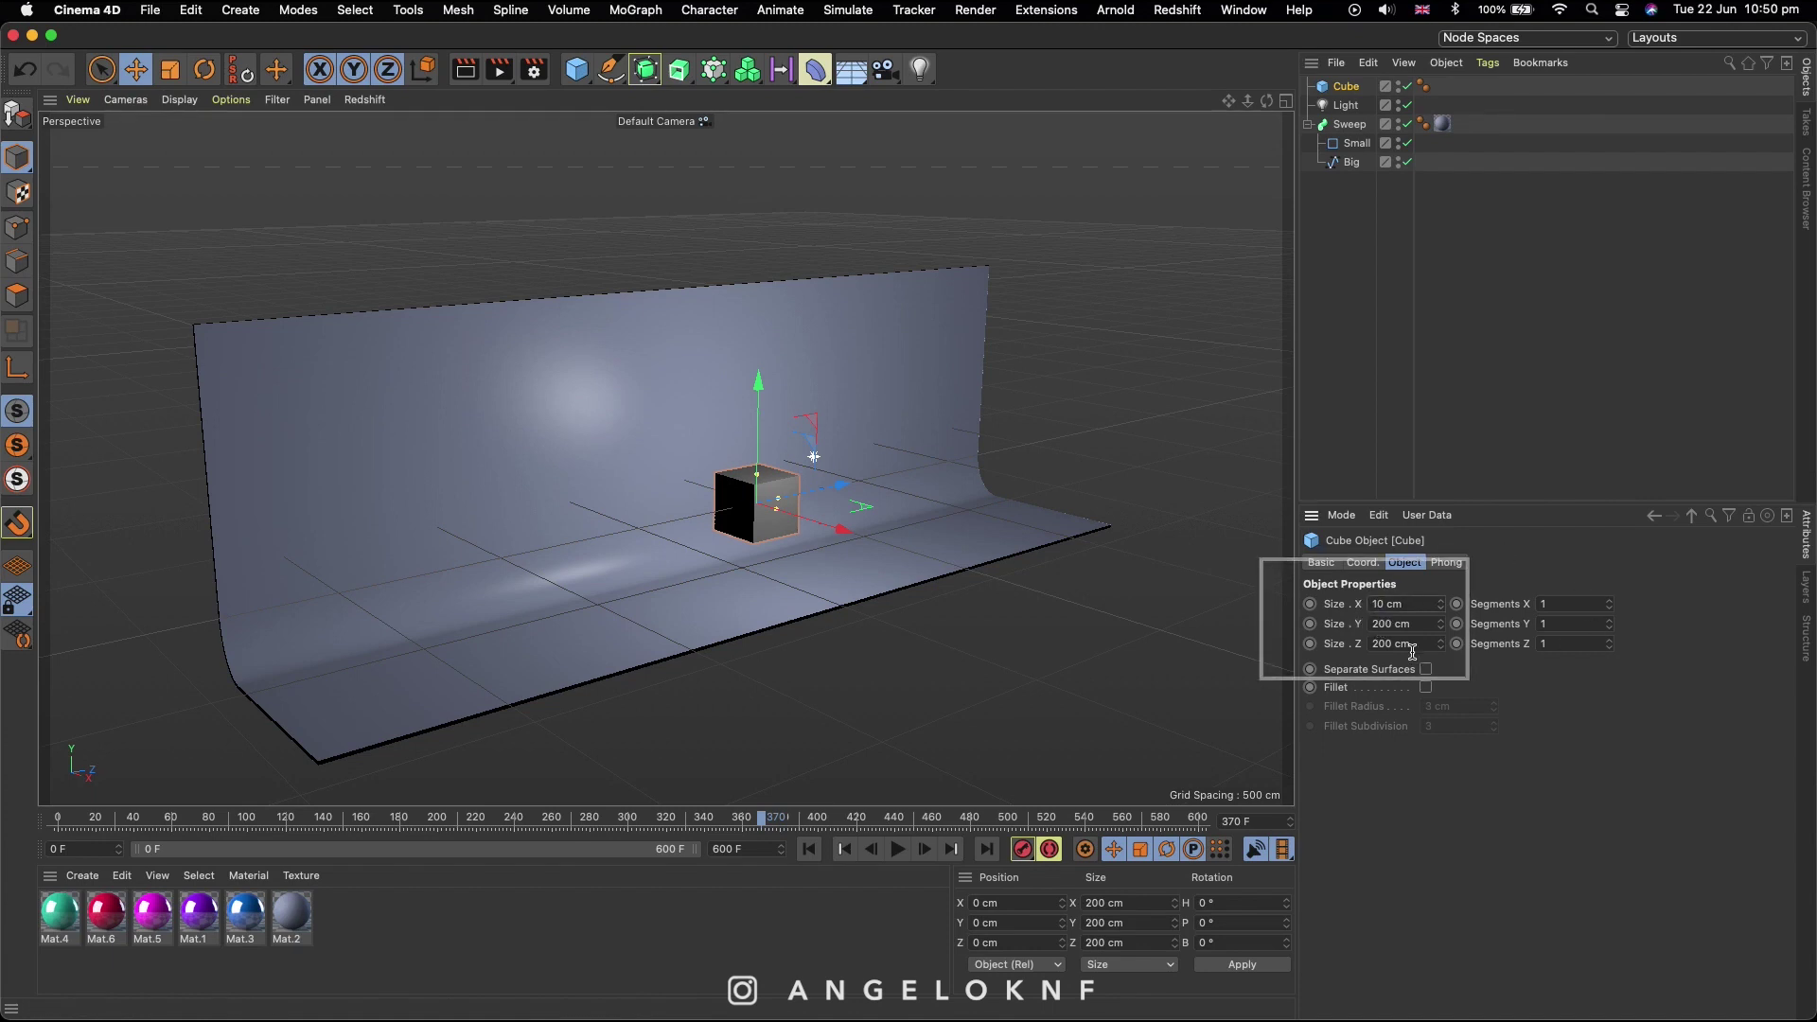
key(Tab)
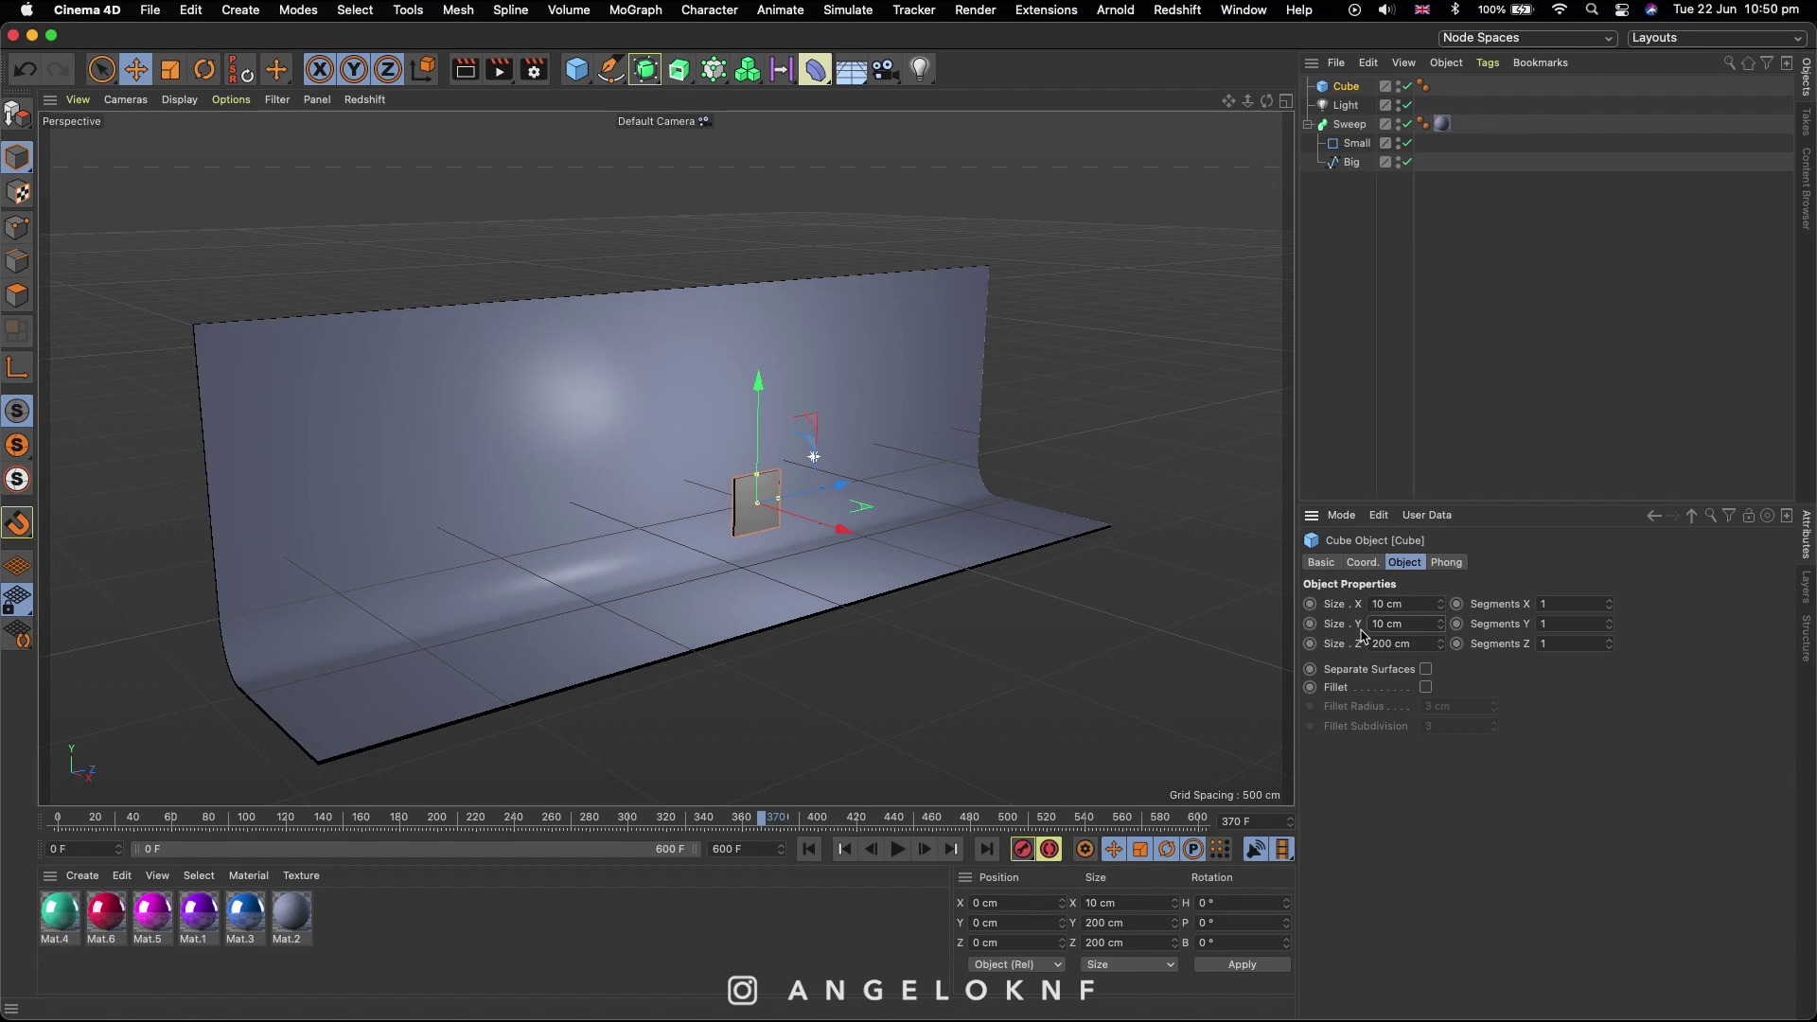
key(Tab)
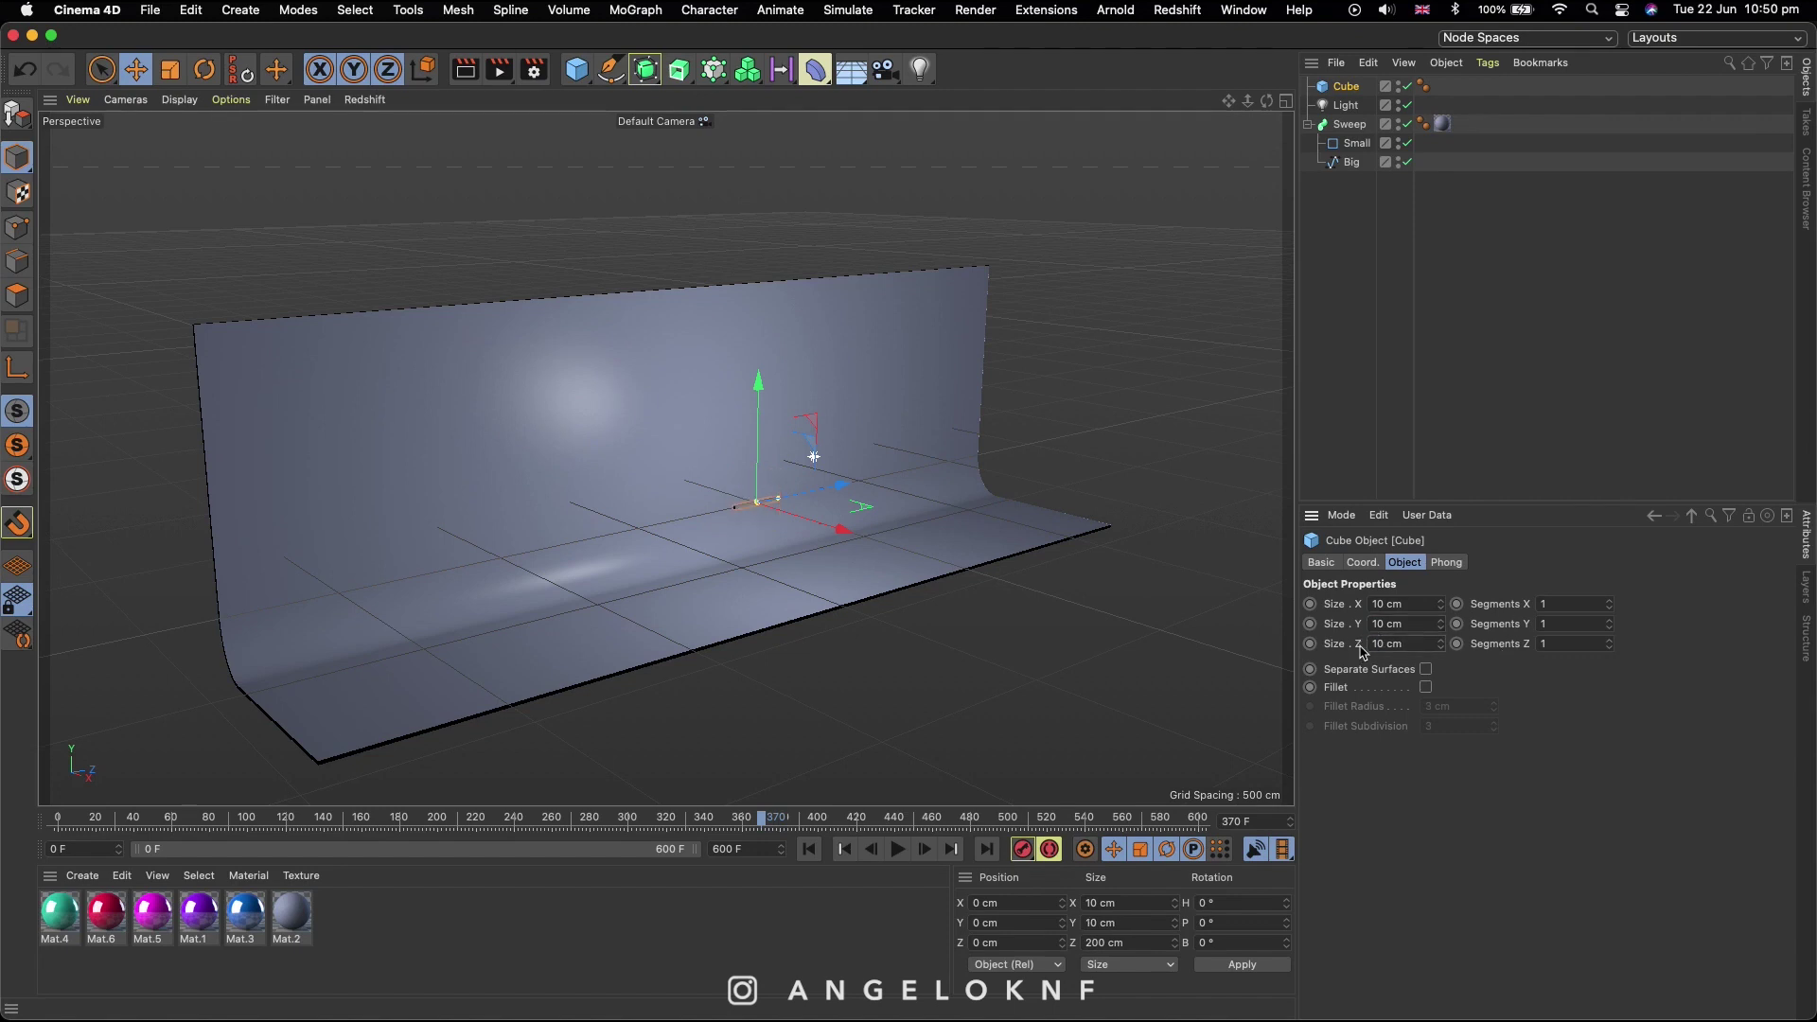
click(1475, 120)
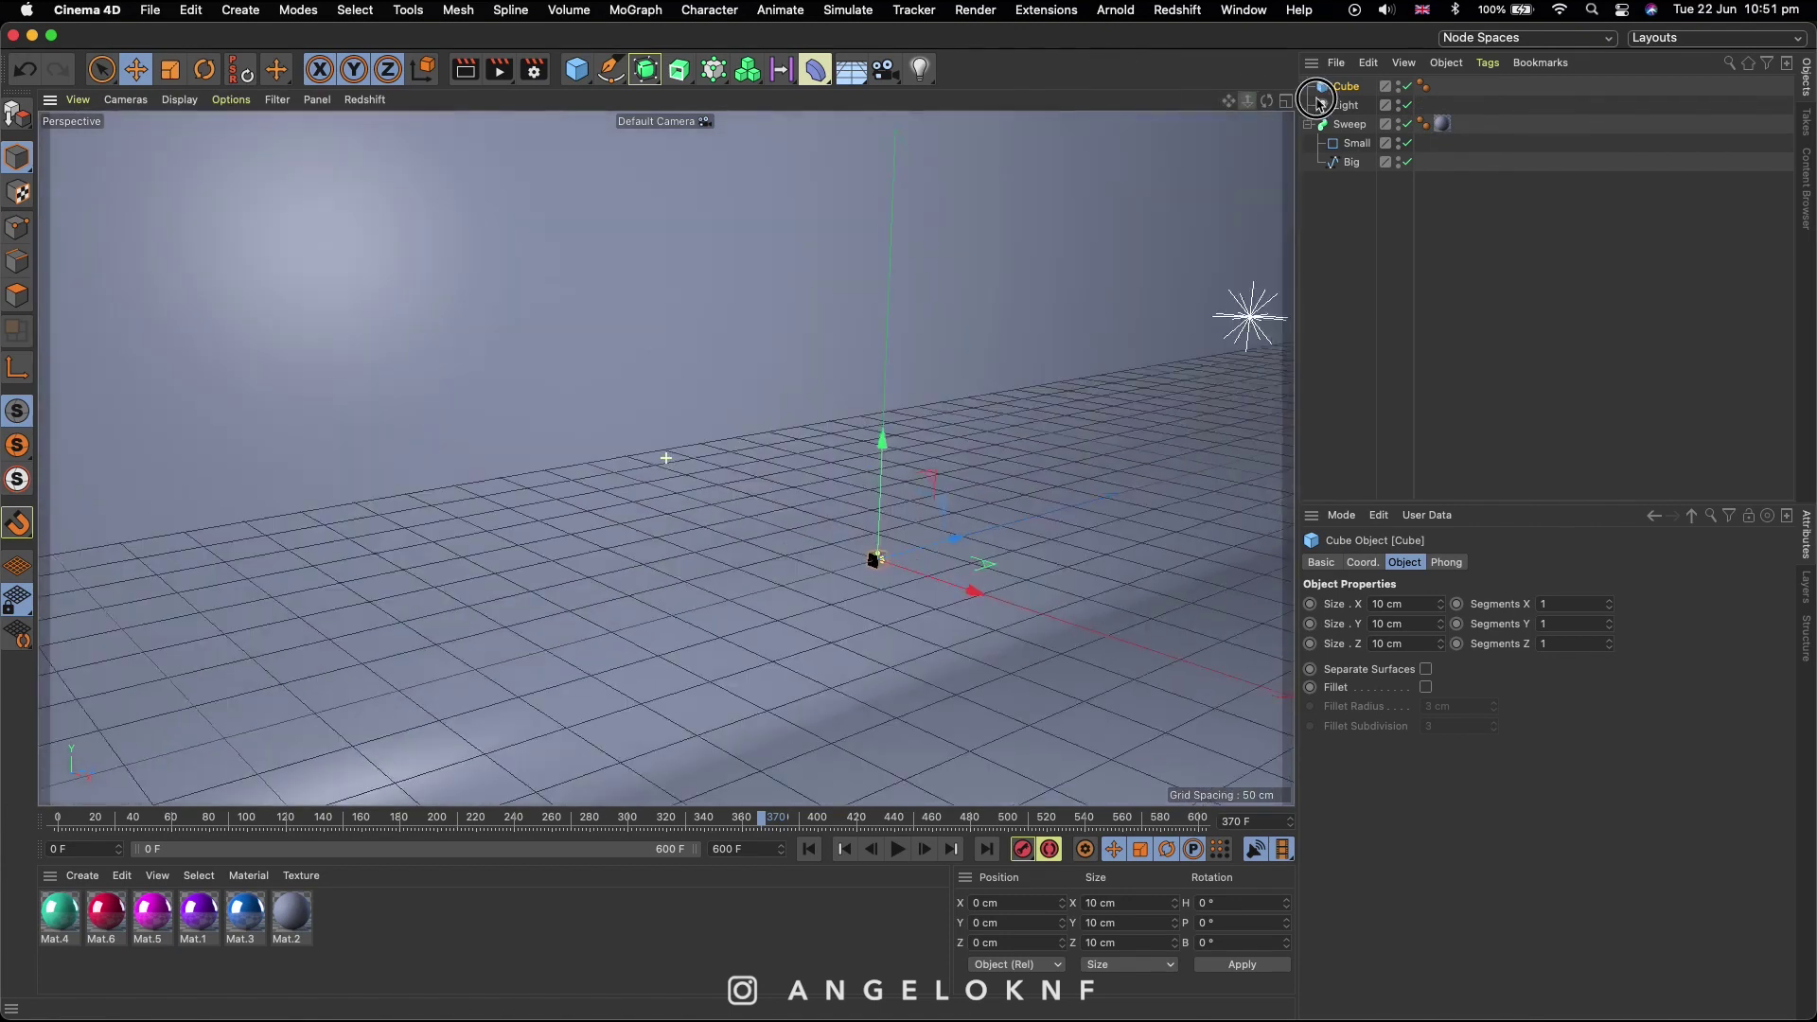
click(1277, 102)
drag(1277, 102, 1168, 69)
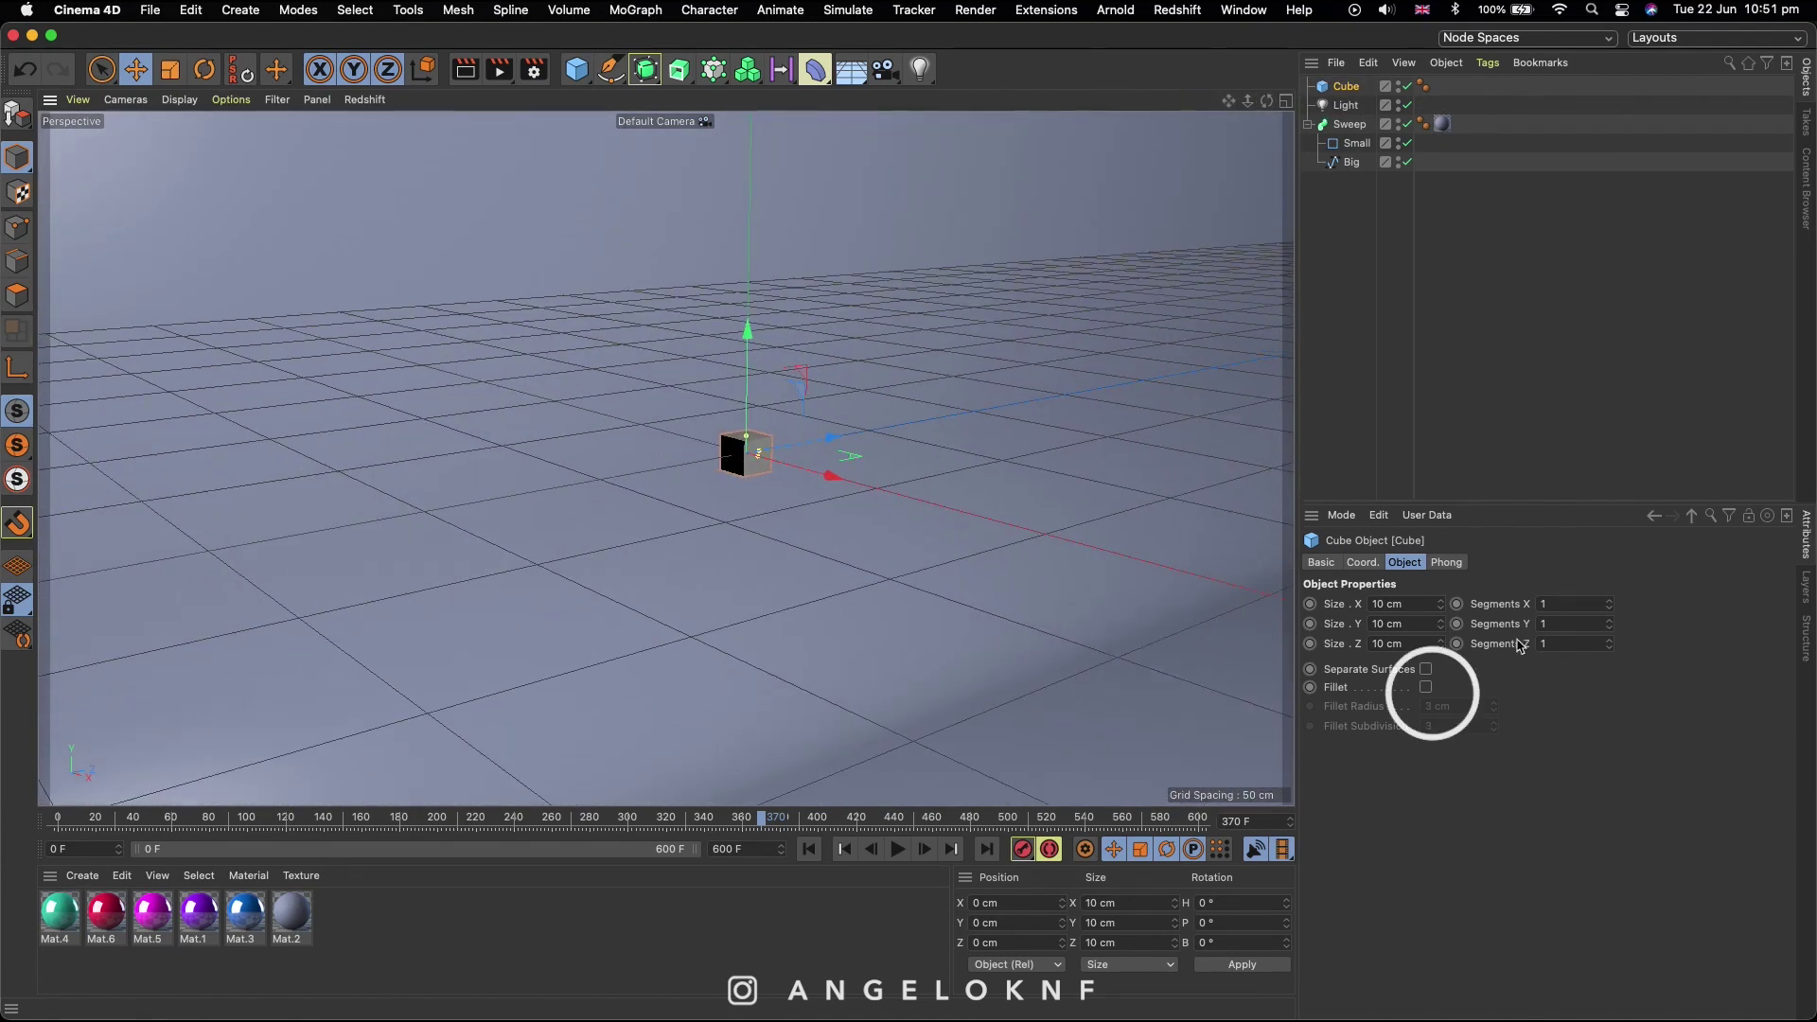
Step: Enable Fillet on the cube with a 2 cm radius and 5 subdivisions
click(1425, 687)
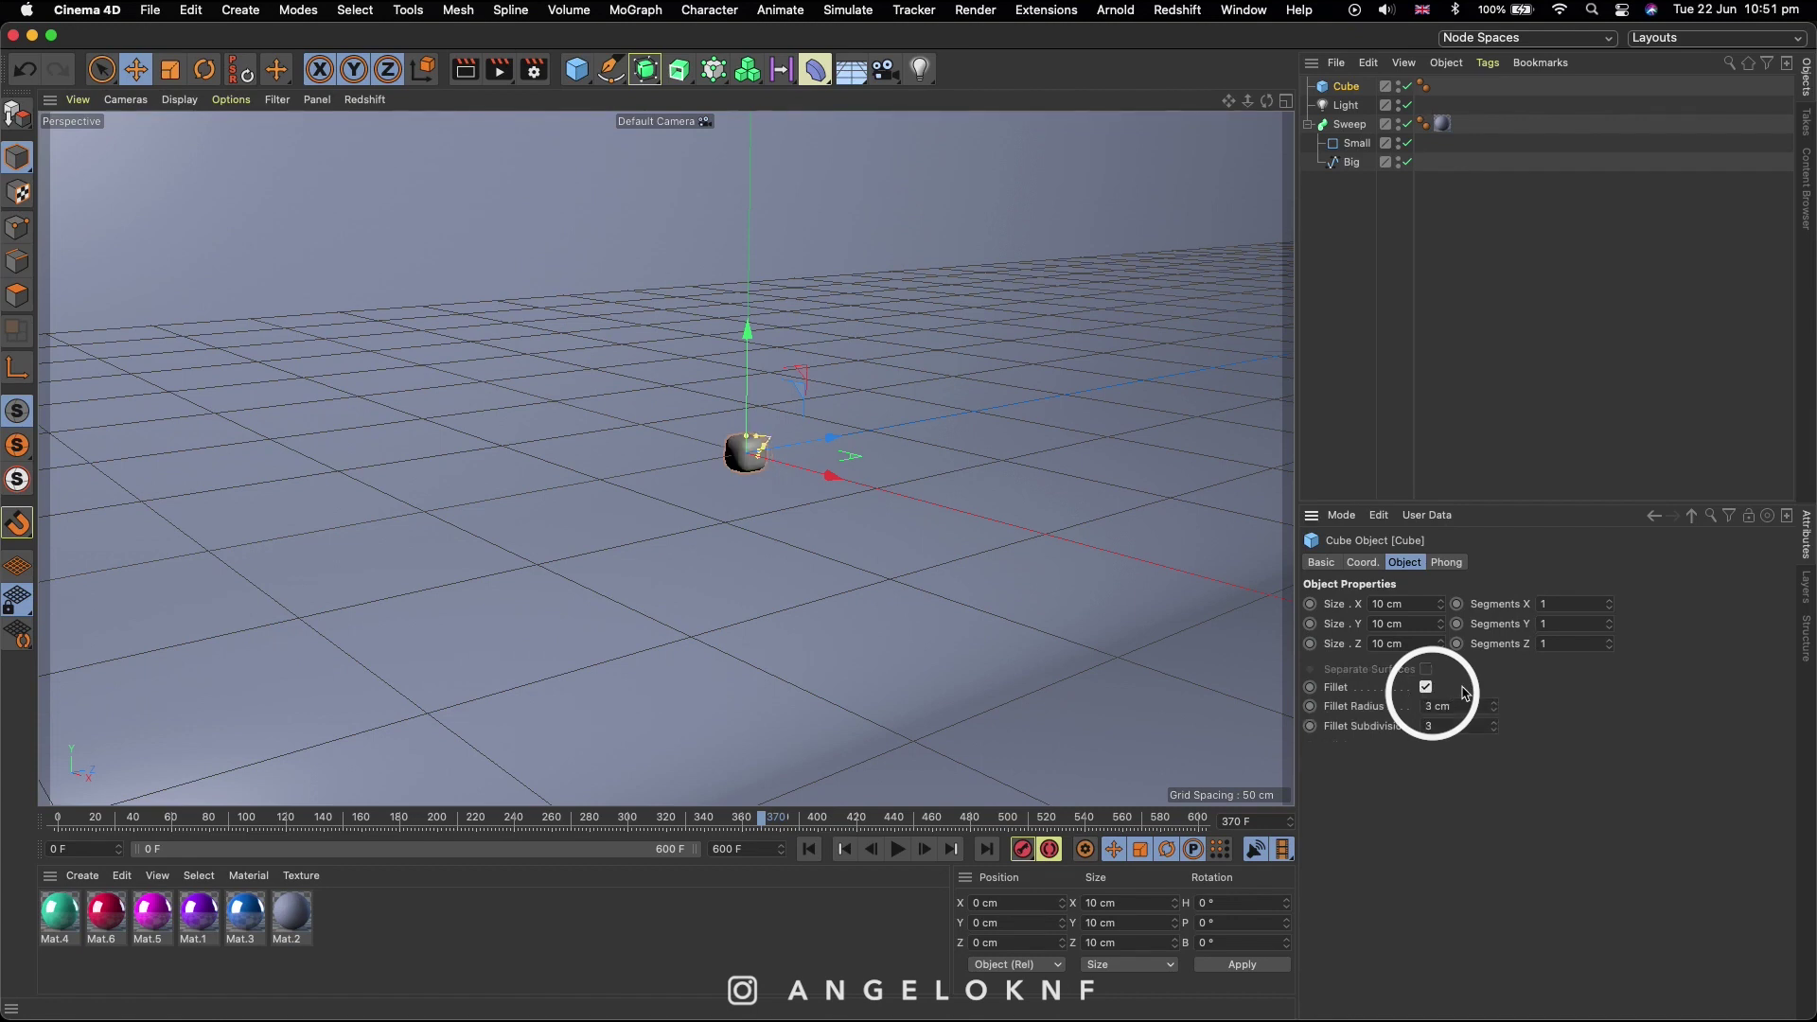
double_click(1430, 706)
text(2)
key(Return)
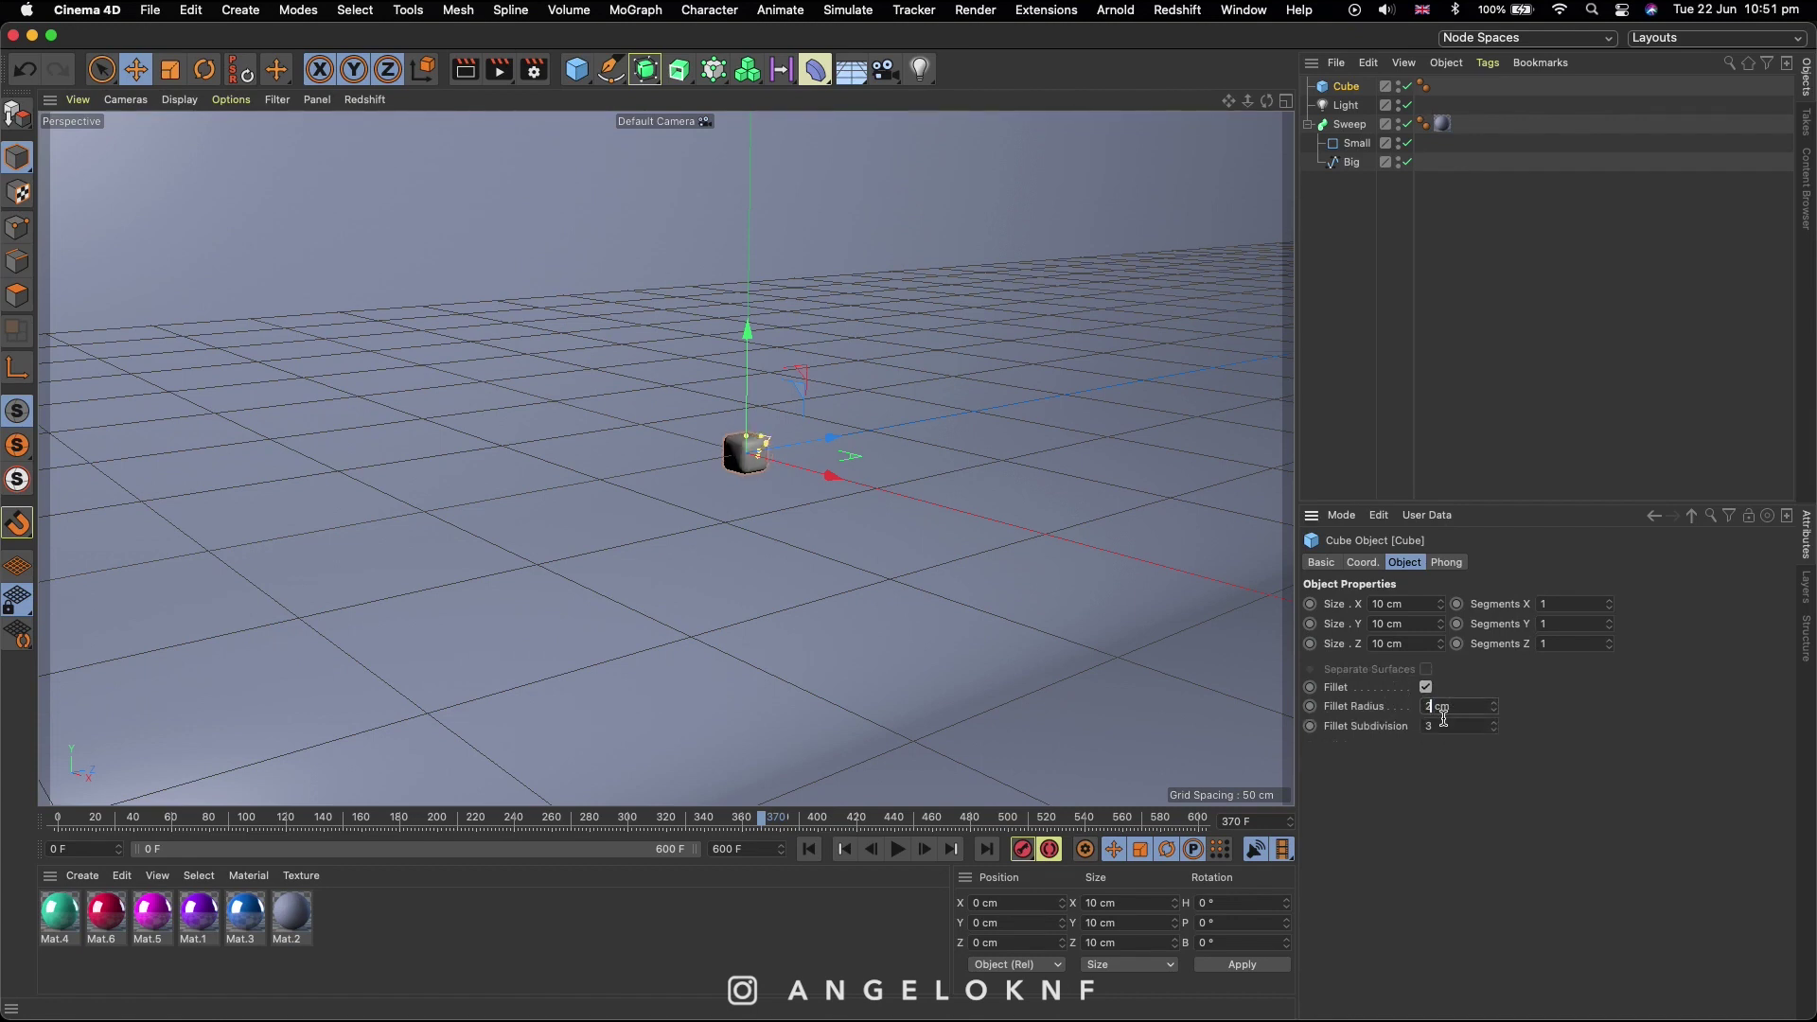
double_click(1453, 726)
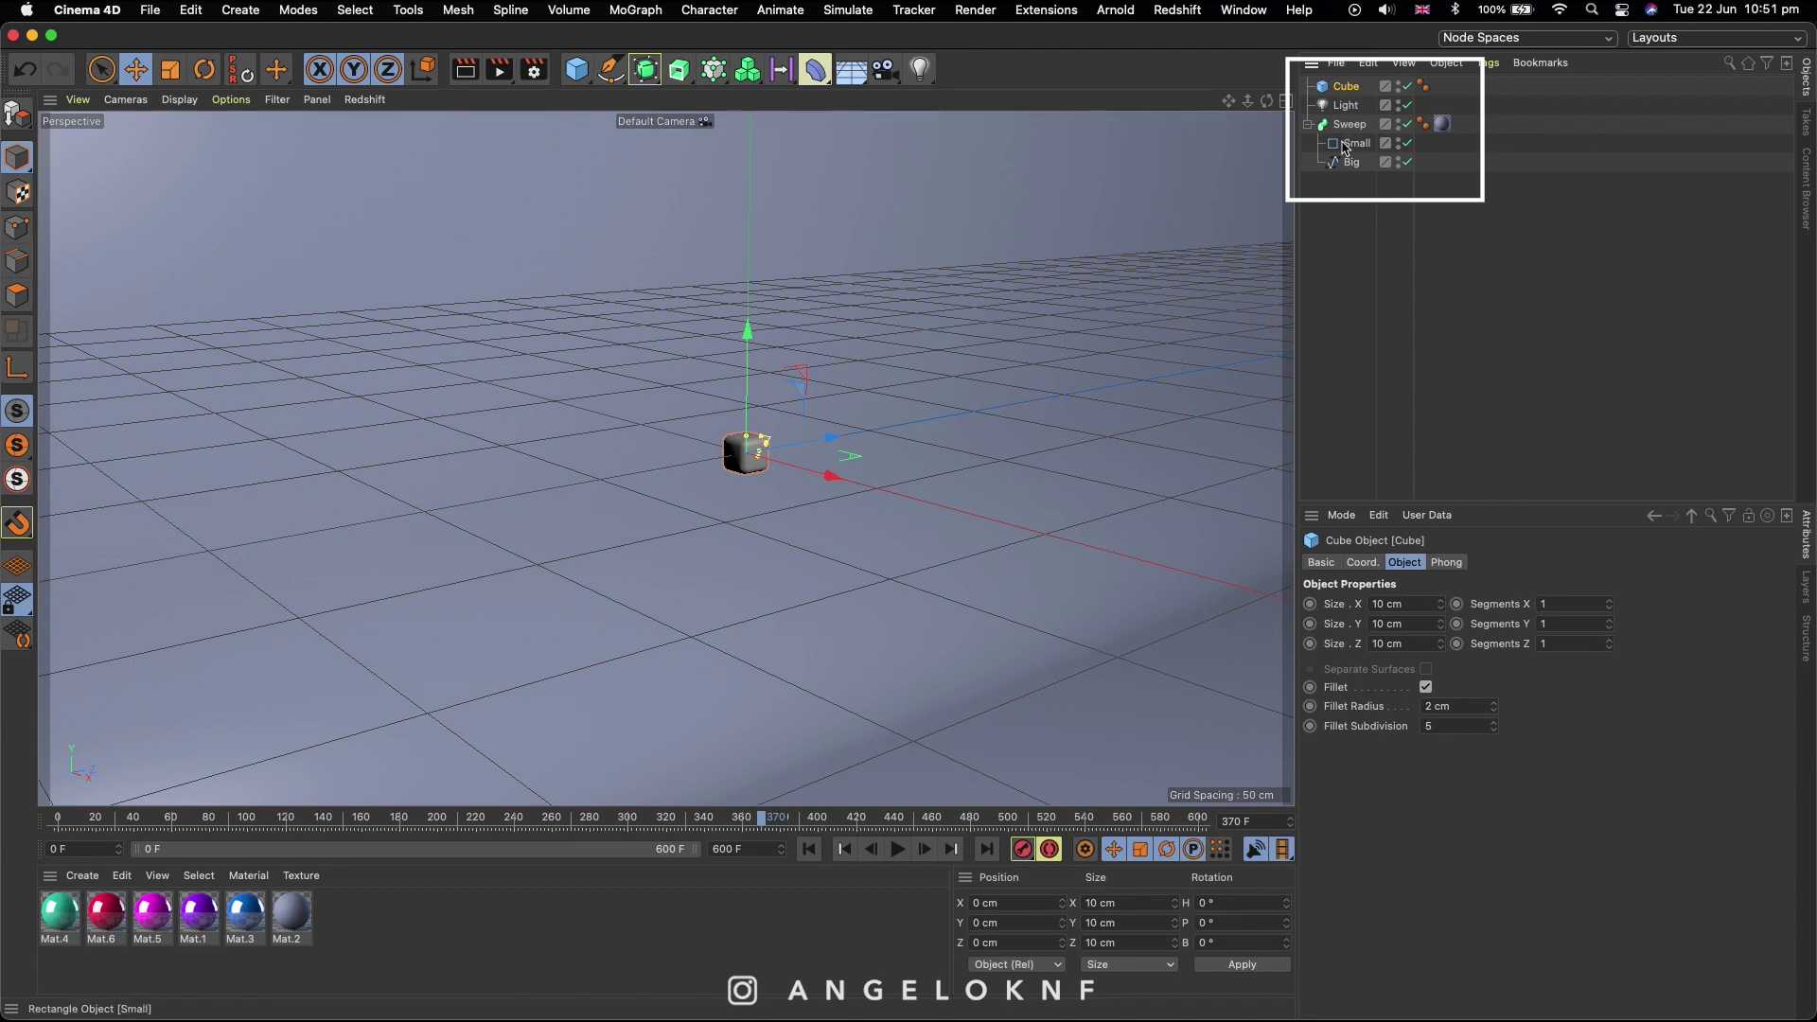
Step: Paste copies of the rounded cube, resize Cube.1 to 20 cm and move it along Z
key(super+v)
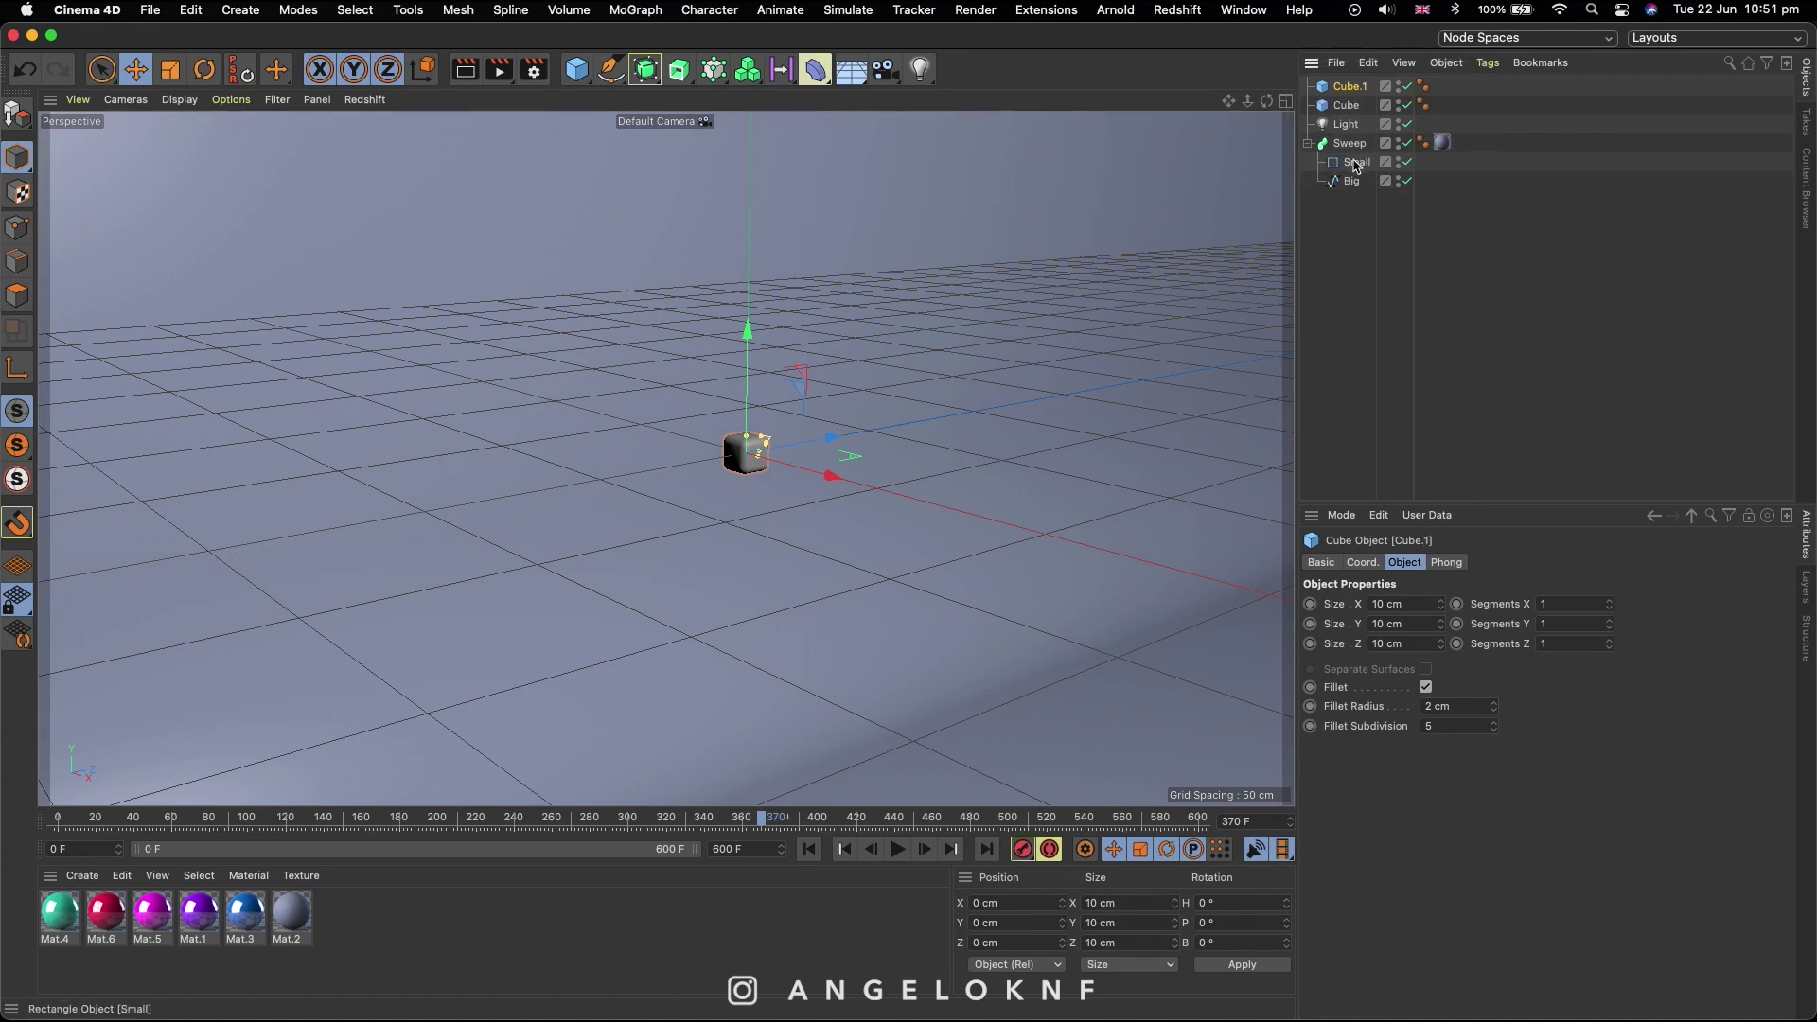
key(super+v)
key(super+v)
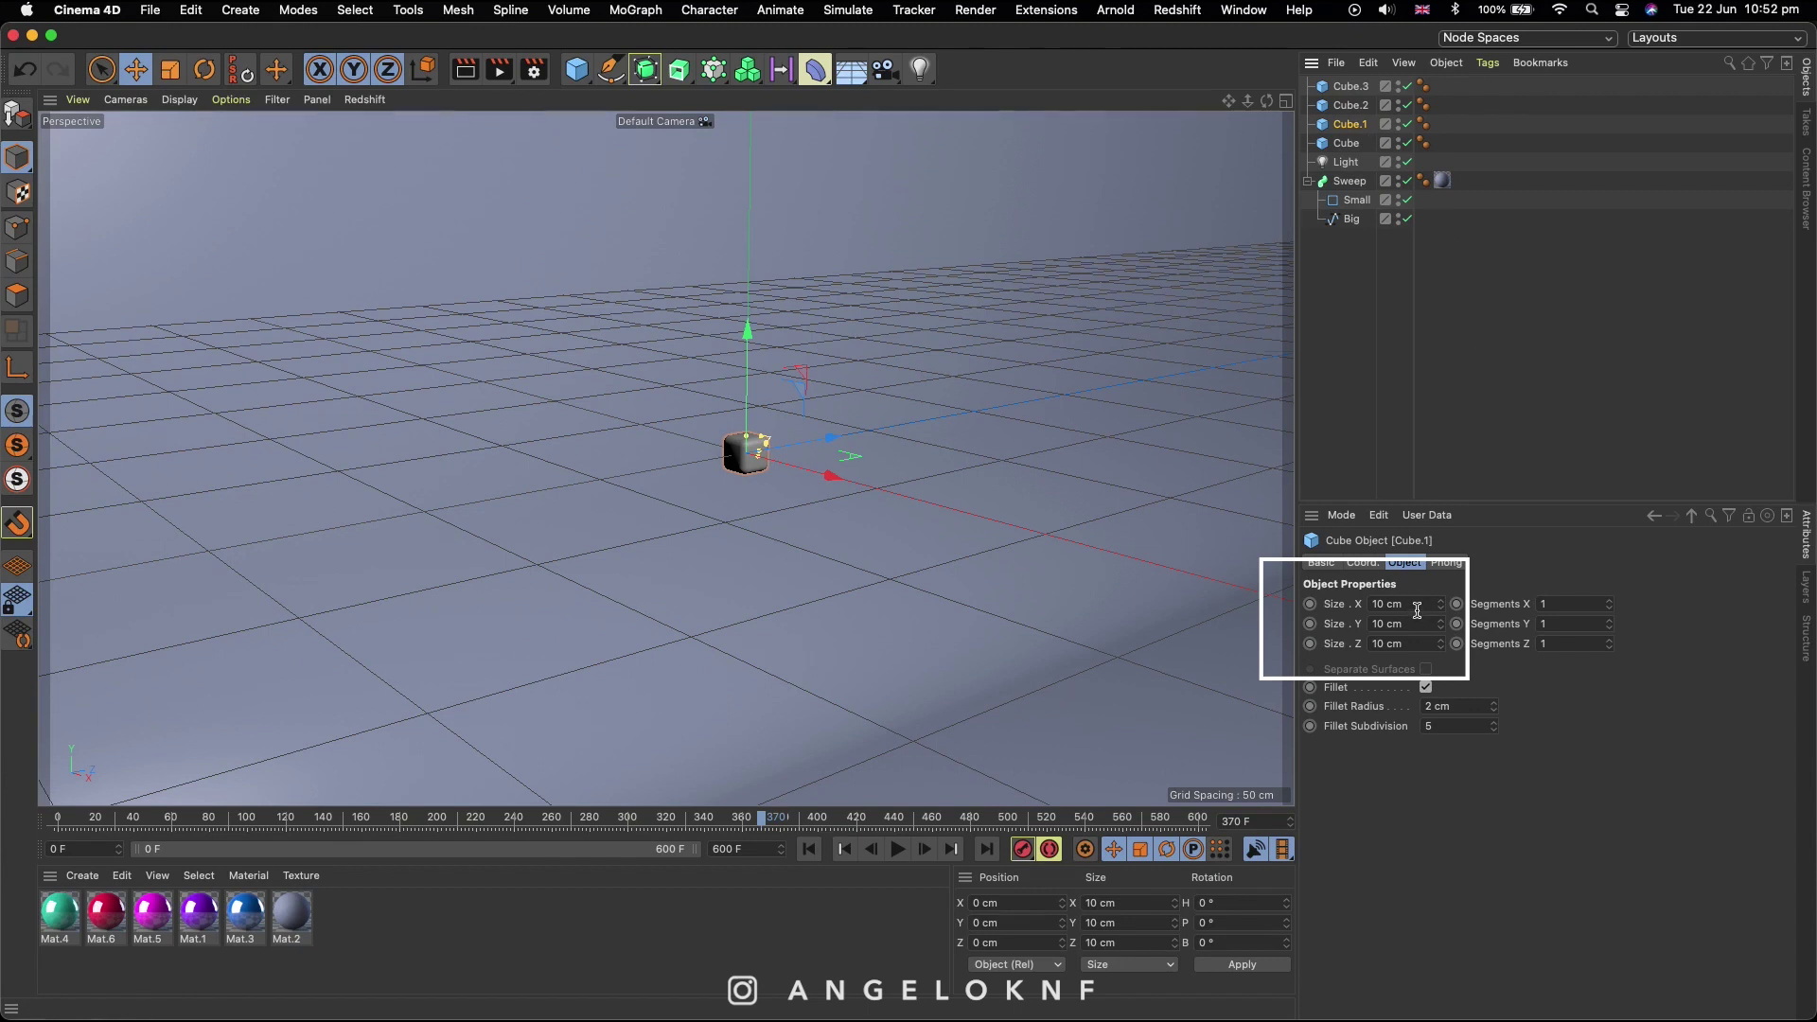
click(1374, 605)
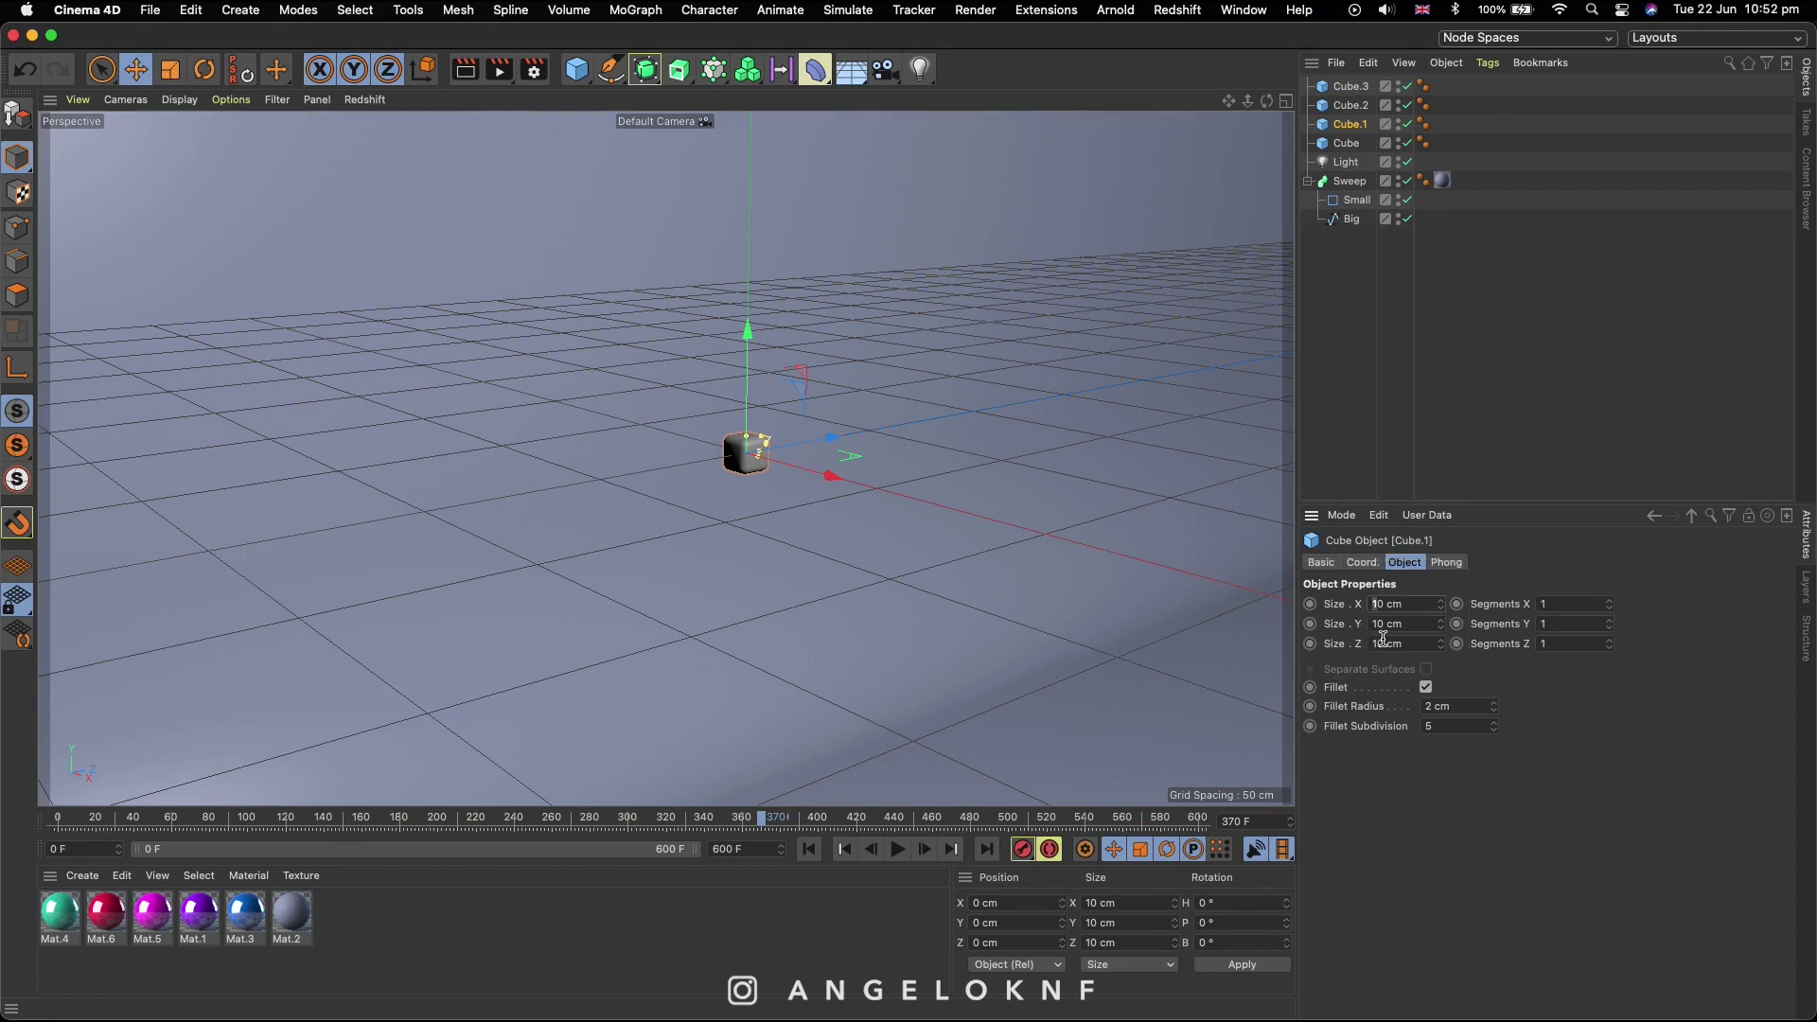
text(20)
key(Tab)
text(20)
key(Tab)
text(20)
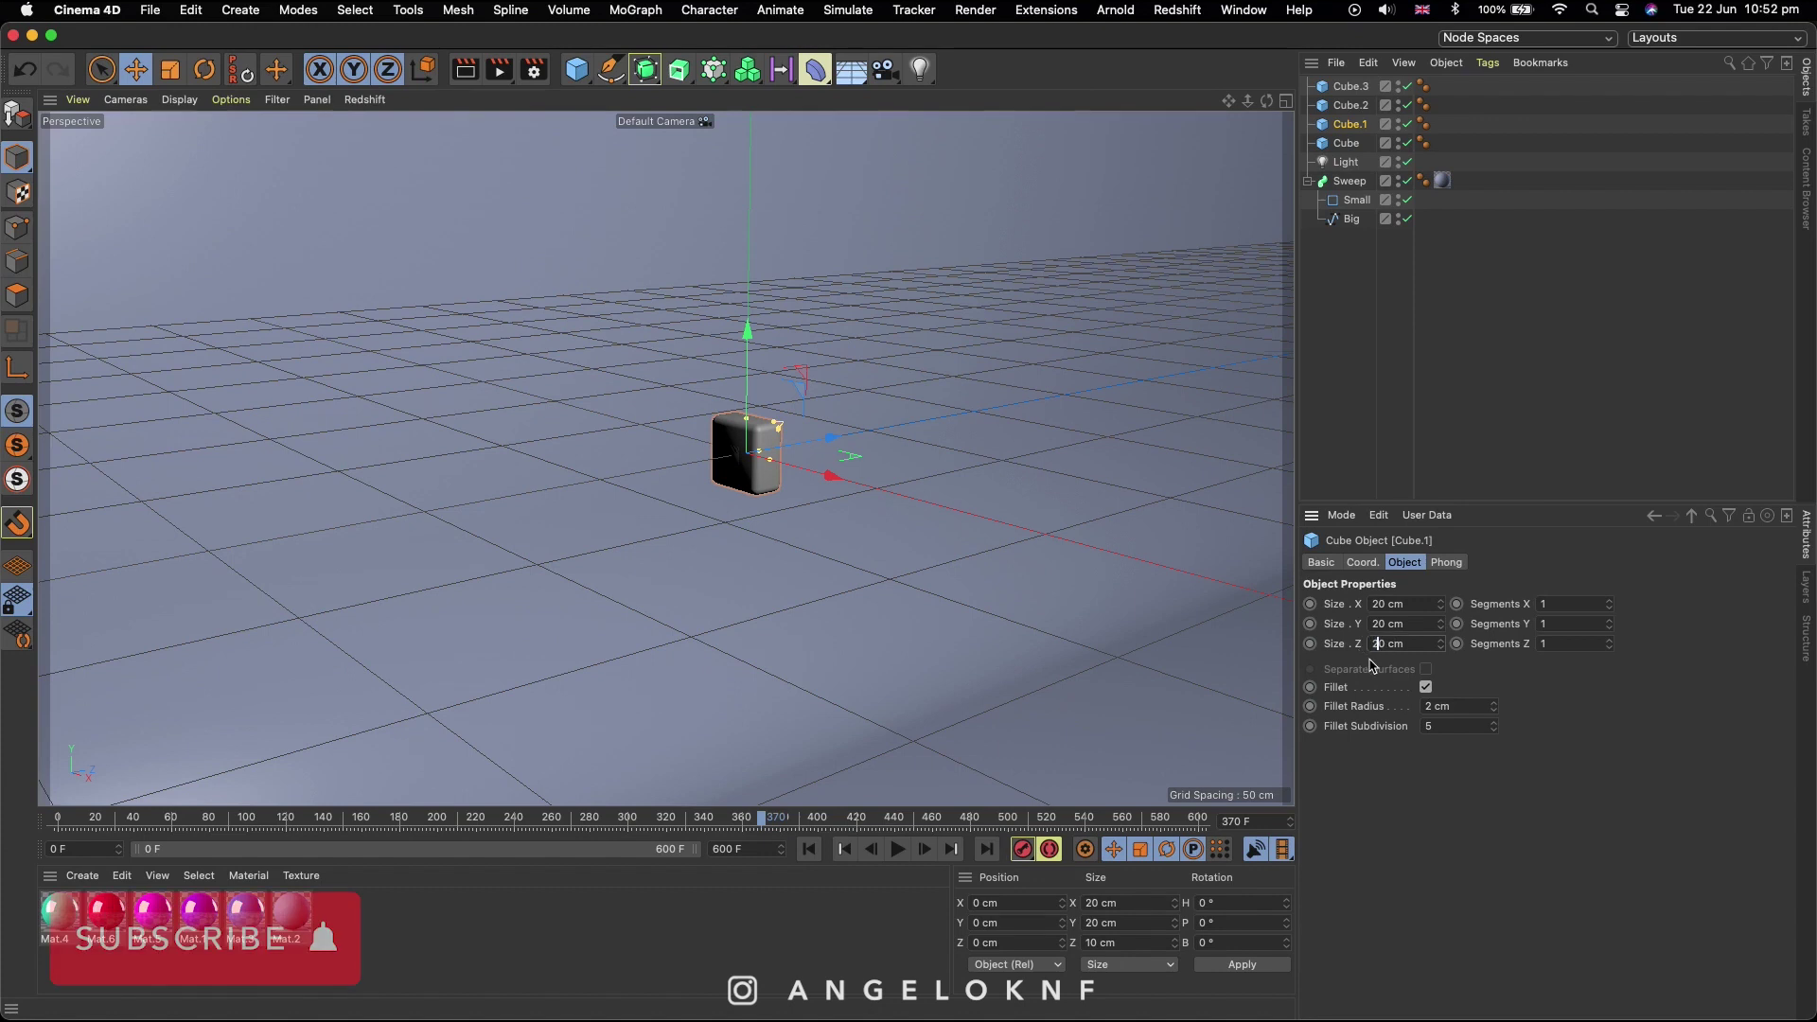
key(Return)
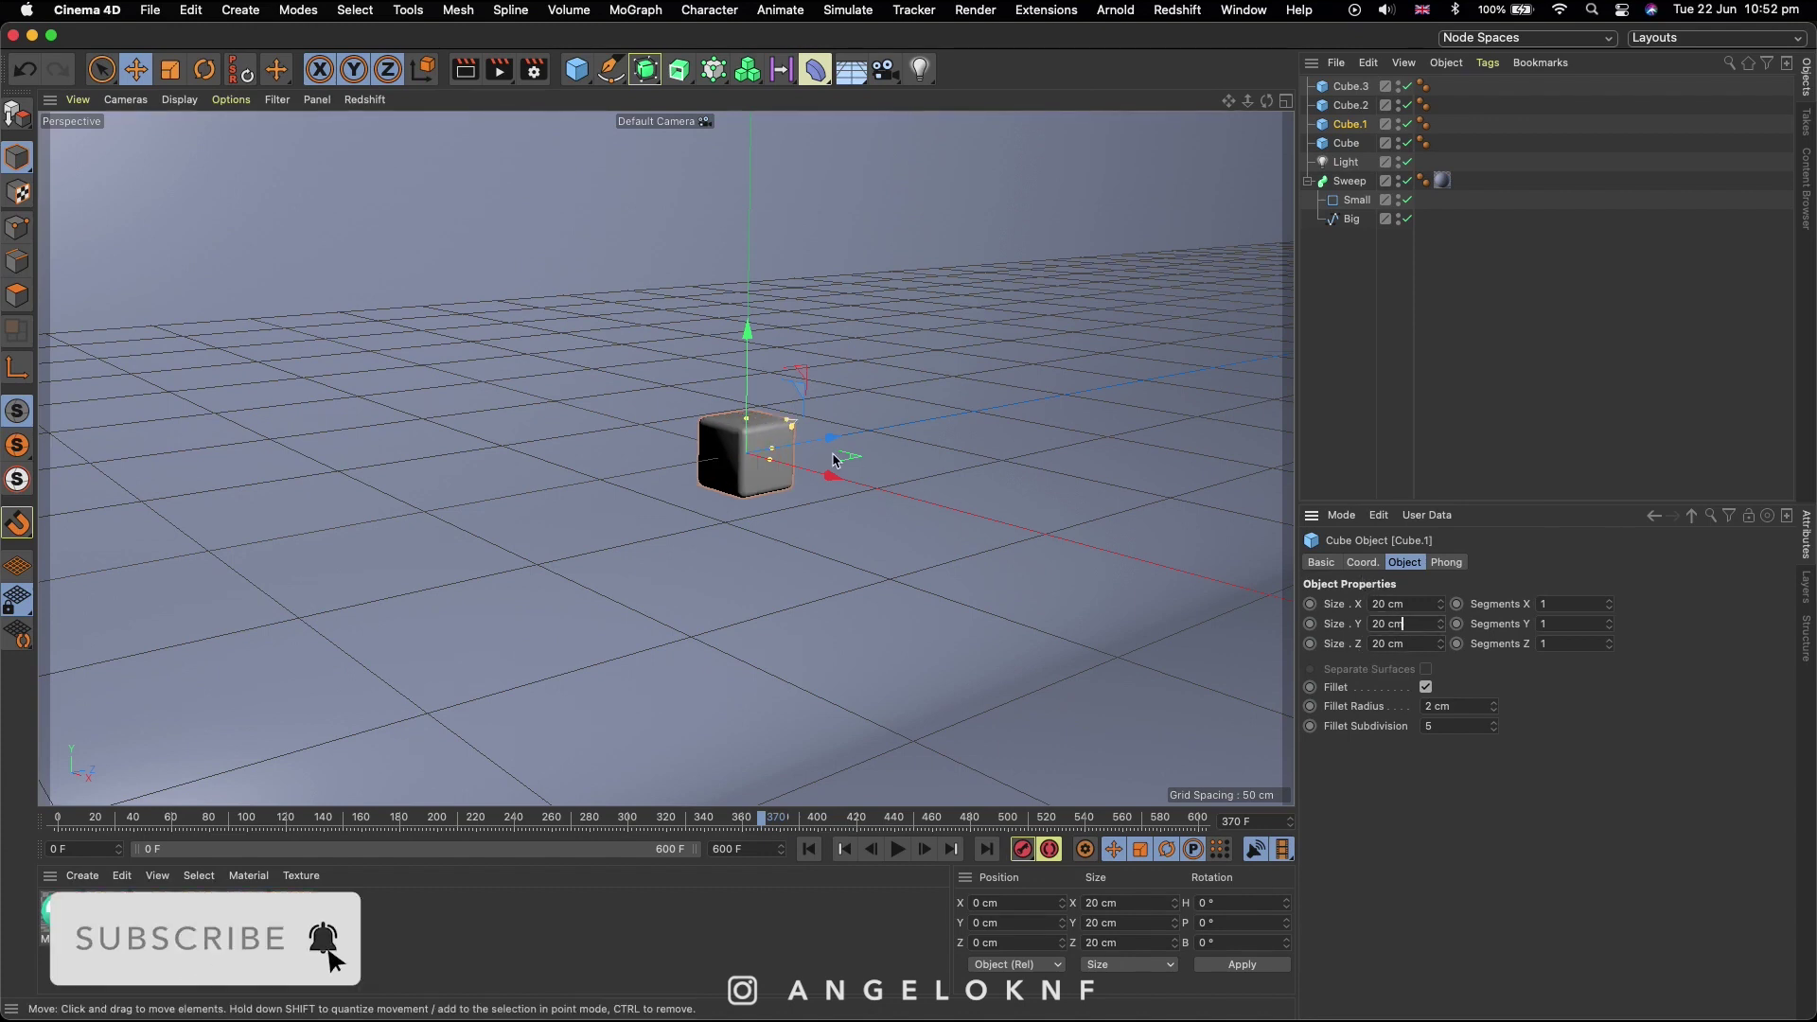
drag(830, 438, 892, 422)
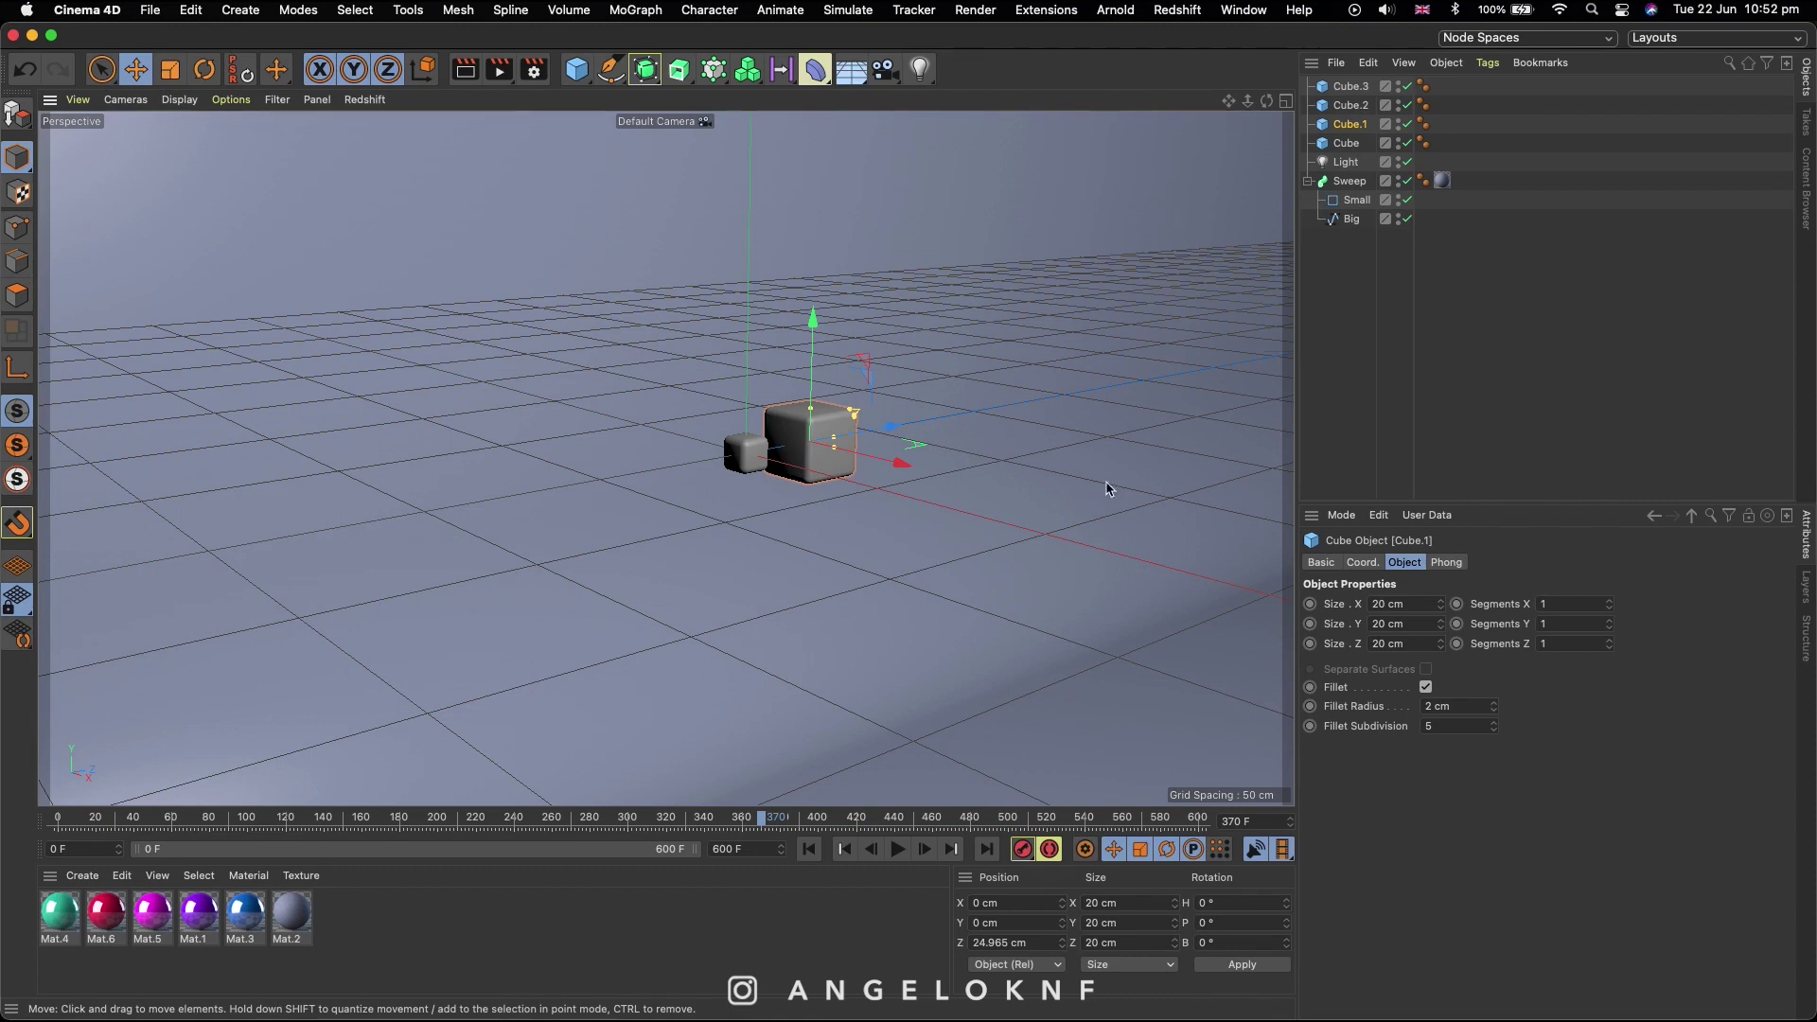
Step: Resize Cube.2 to 15 cm and shift Cube.2 and Cube.3 along Z into a row
click(1351, 105)
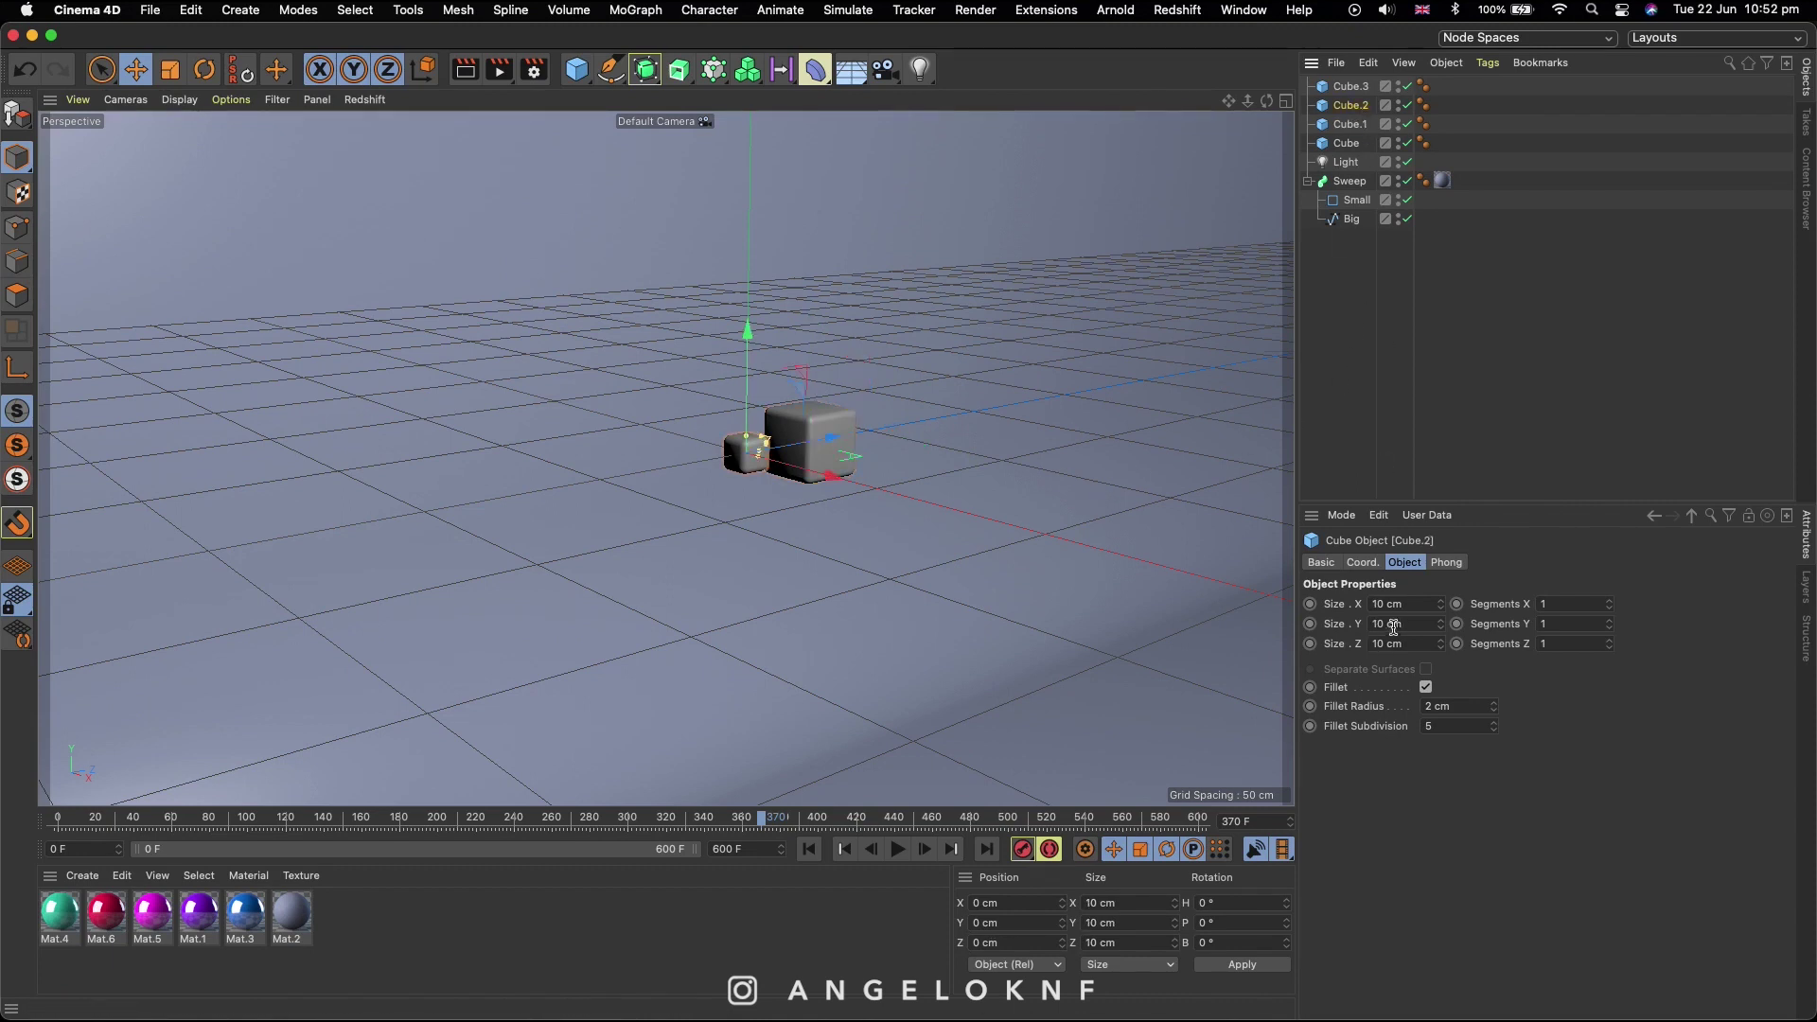
click(1388, 605)
click(1404, 626)
click(1383, 646)
key(Return)
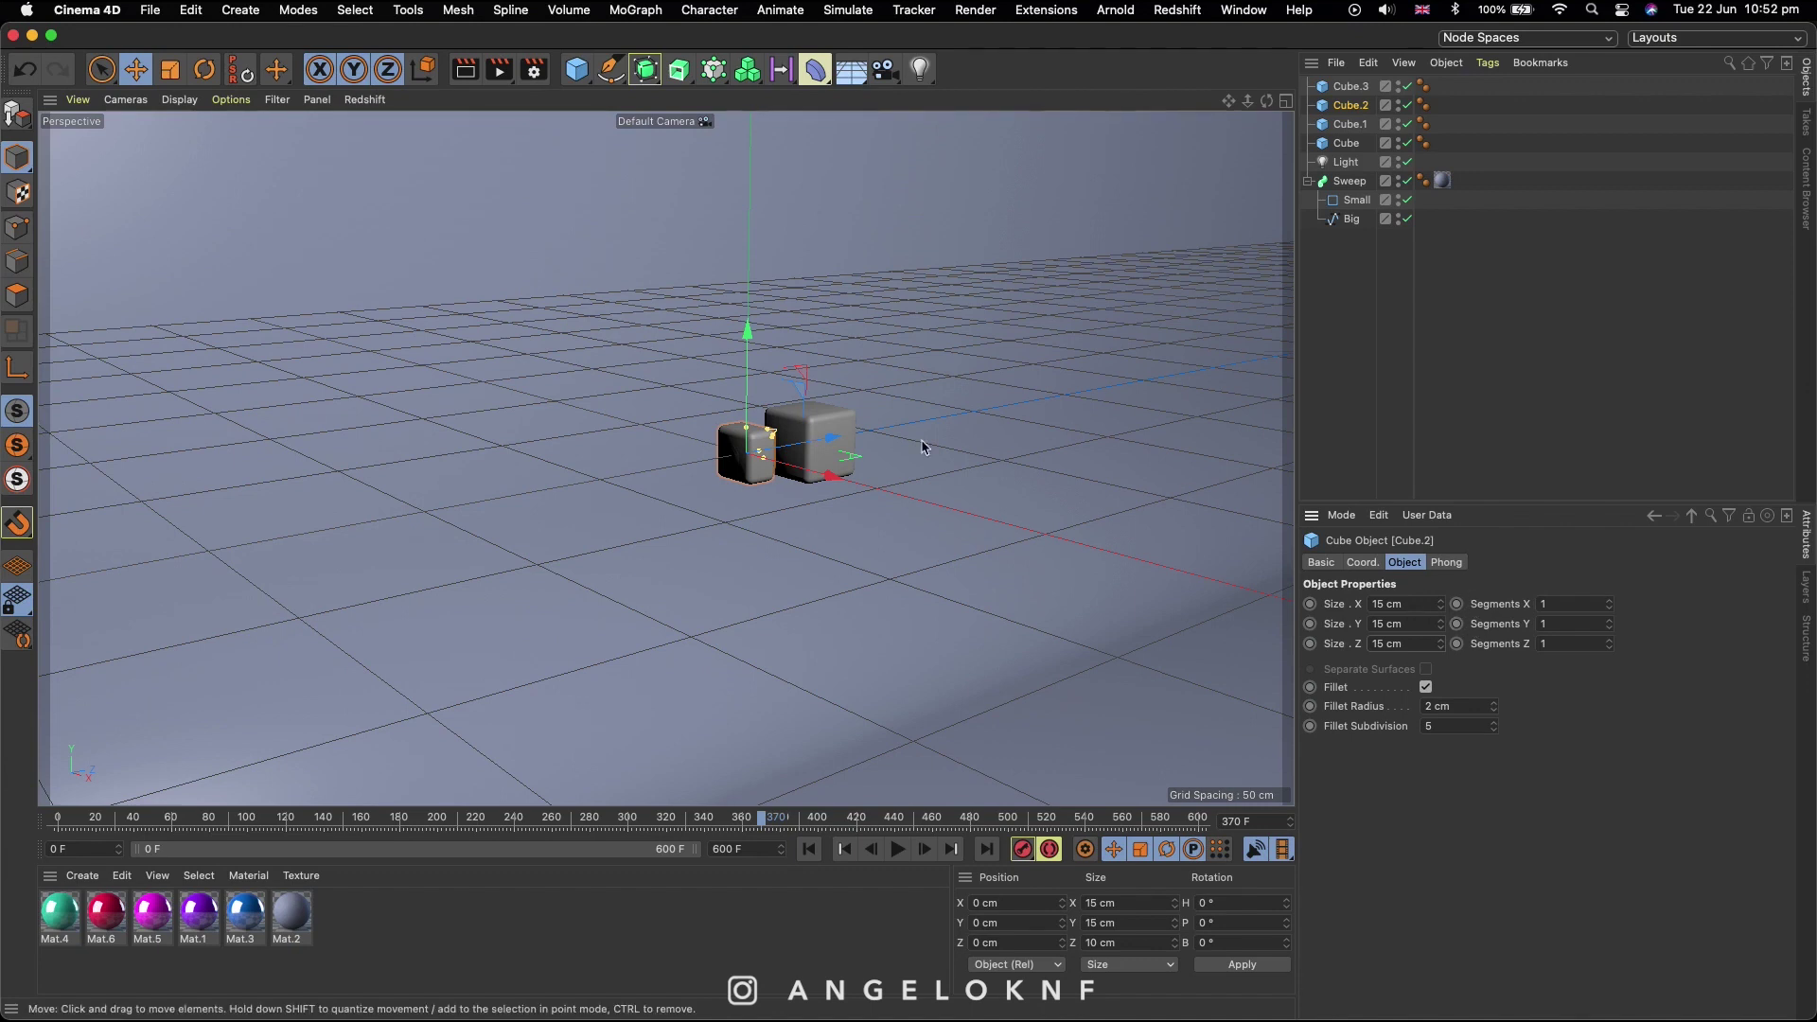
drag(829, 452, 760, 459)
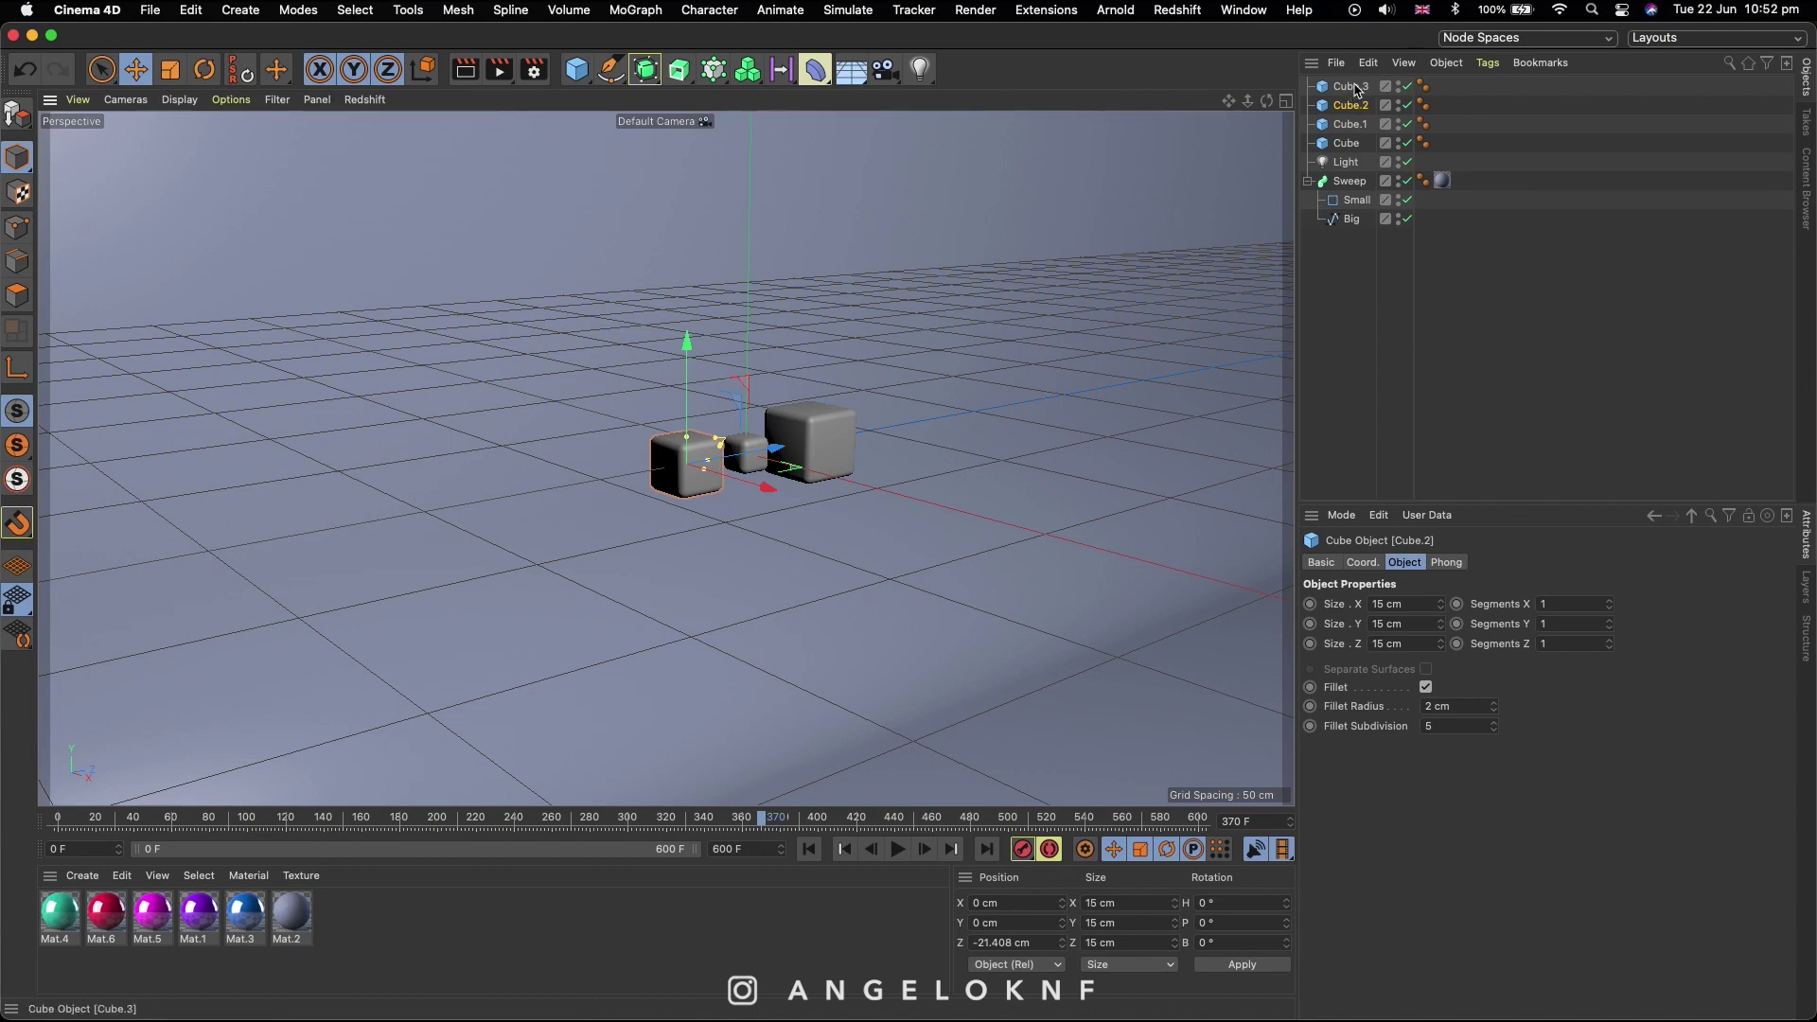
click(748, 454)
drag(838, 448, 719, 470)
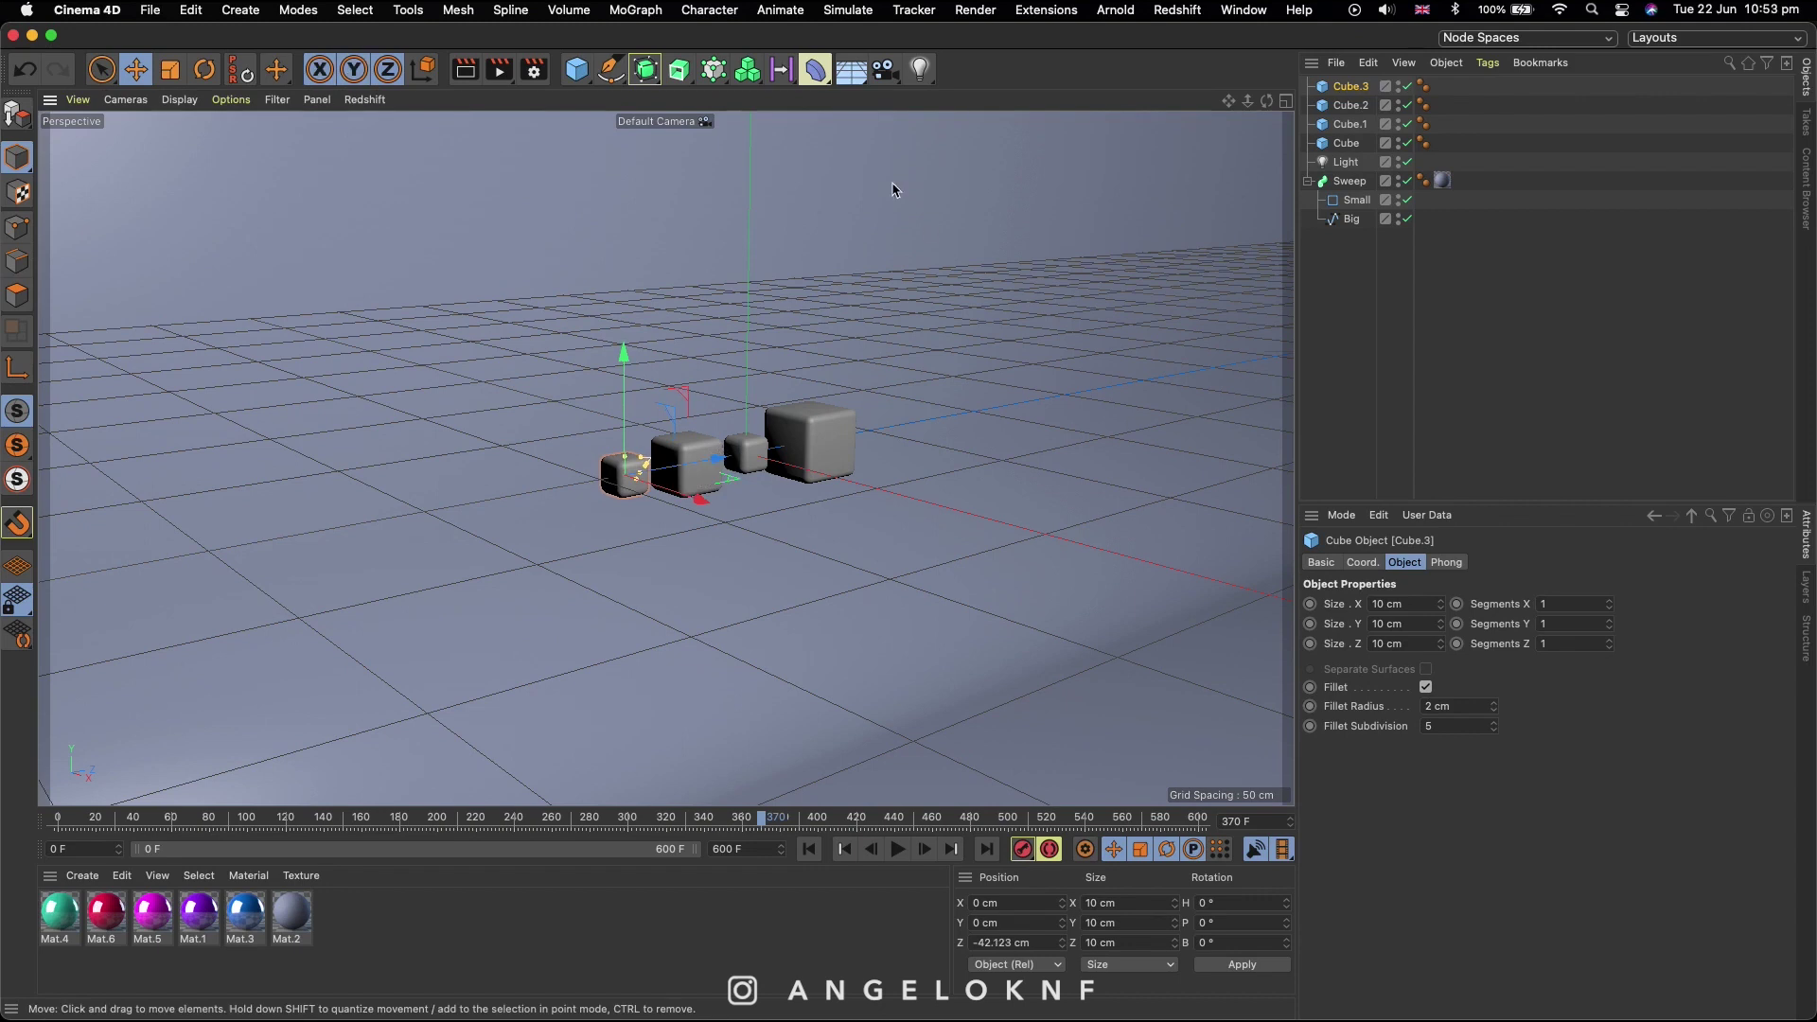
Step: Add a MoGraph Cloner and drag all four cubes under it as children
click(636, 10)
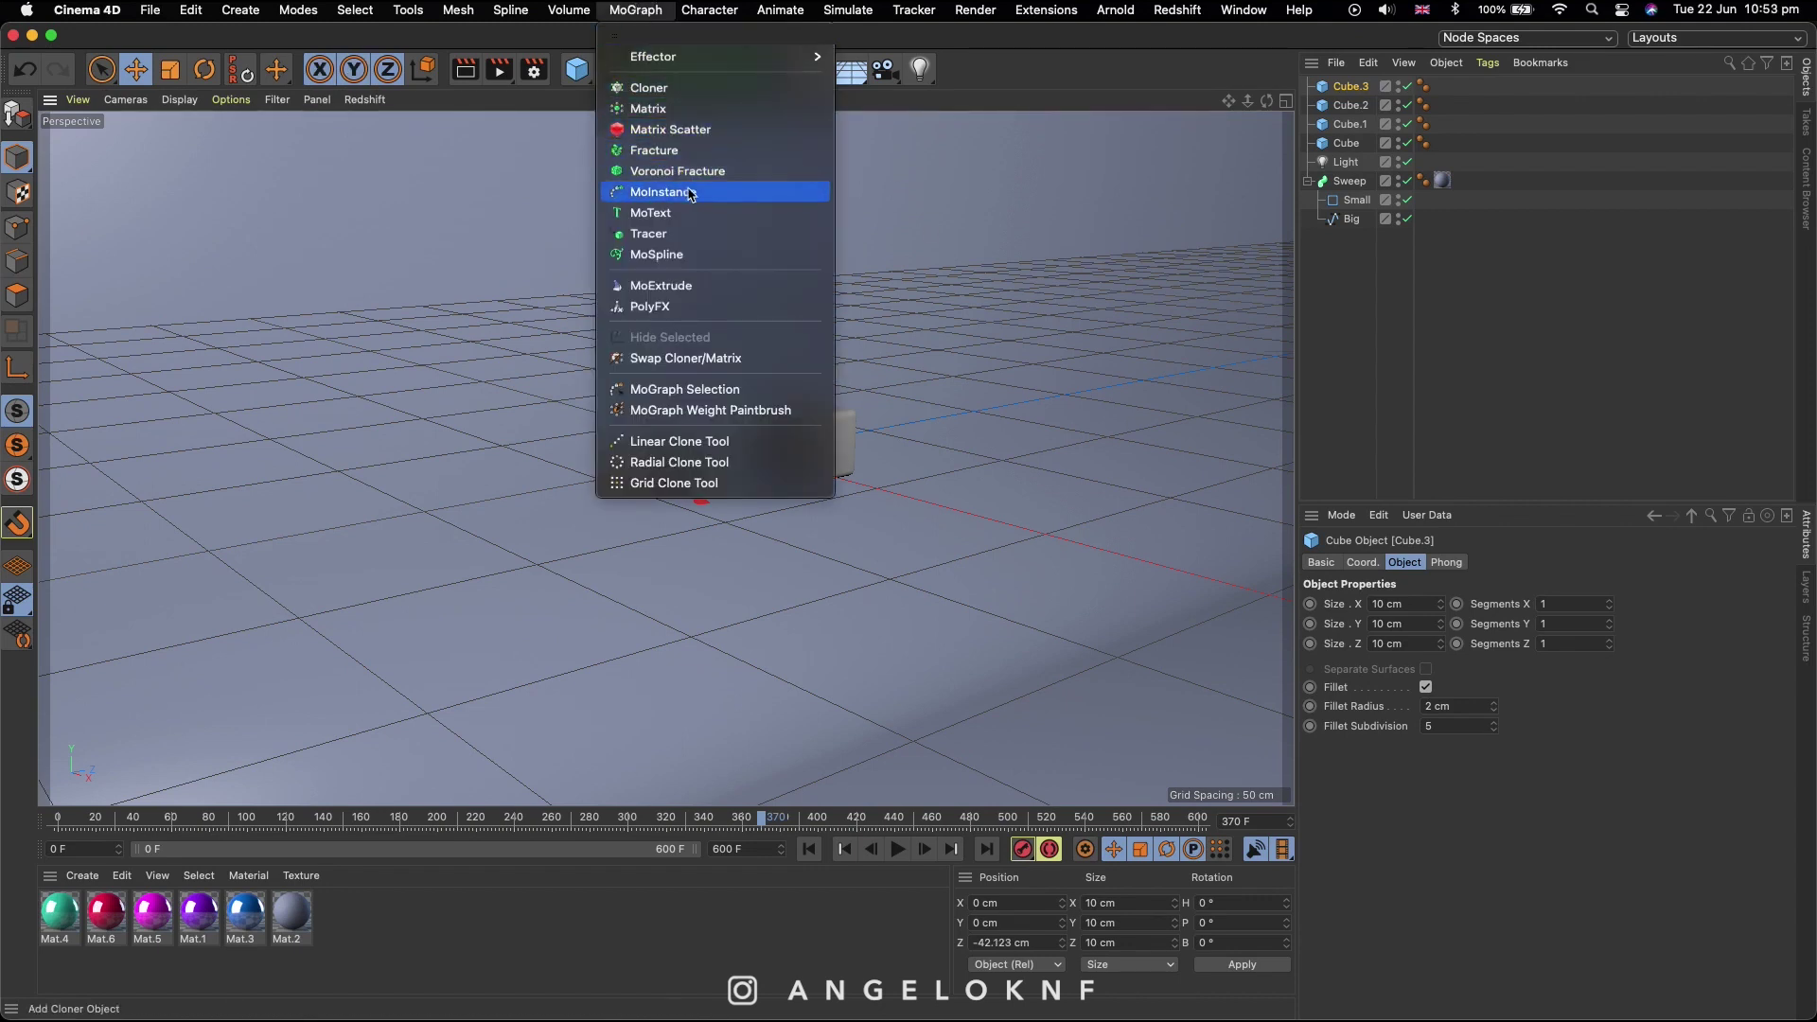
click(700, 87)
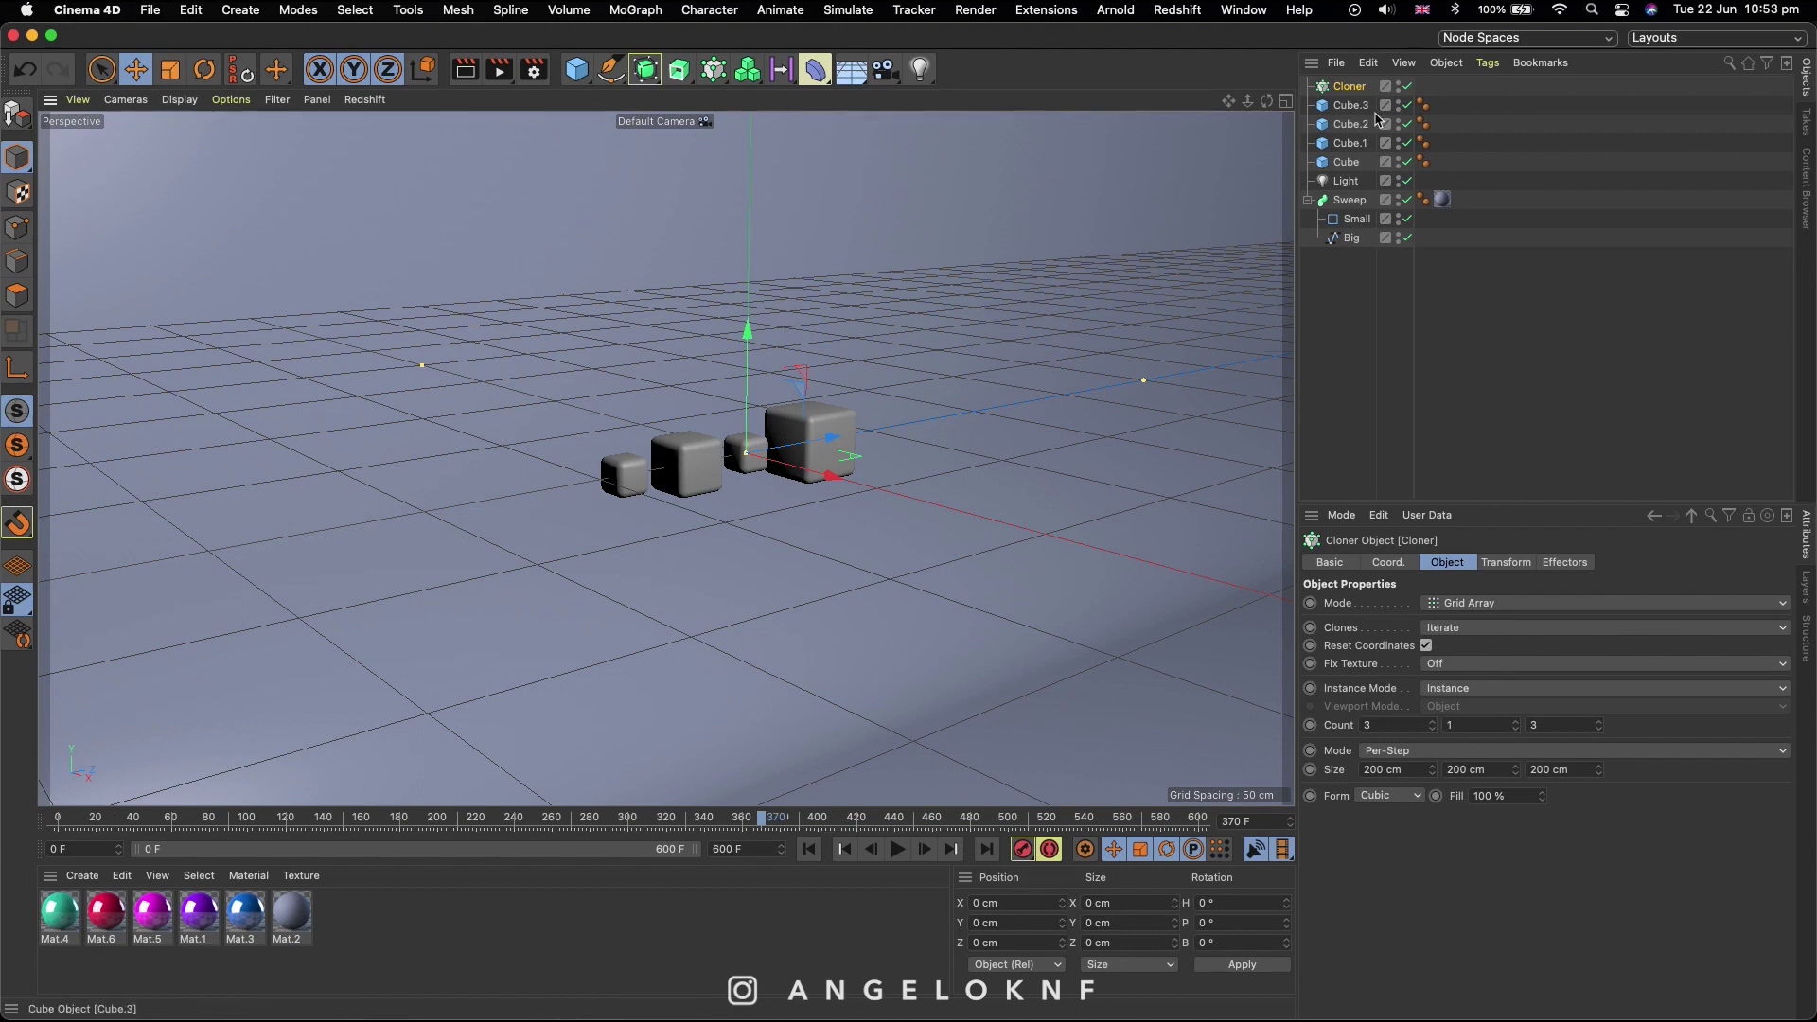
mouse_move(1468, 94)
mouse_down()
mouse_move(1311, 189)
mouse_move(1370, 128)
mouse_move(1356, 95)
mouse_up()
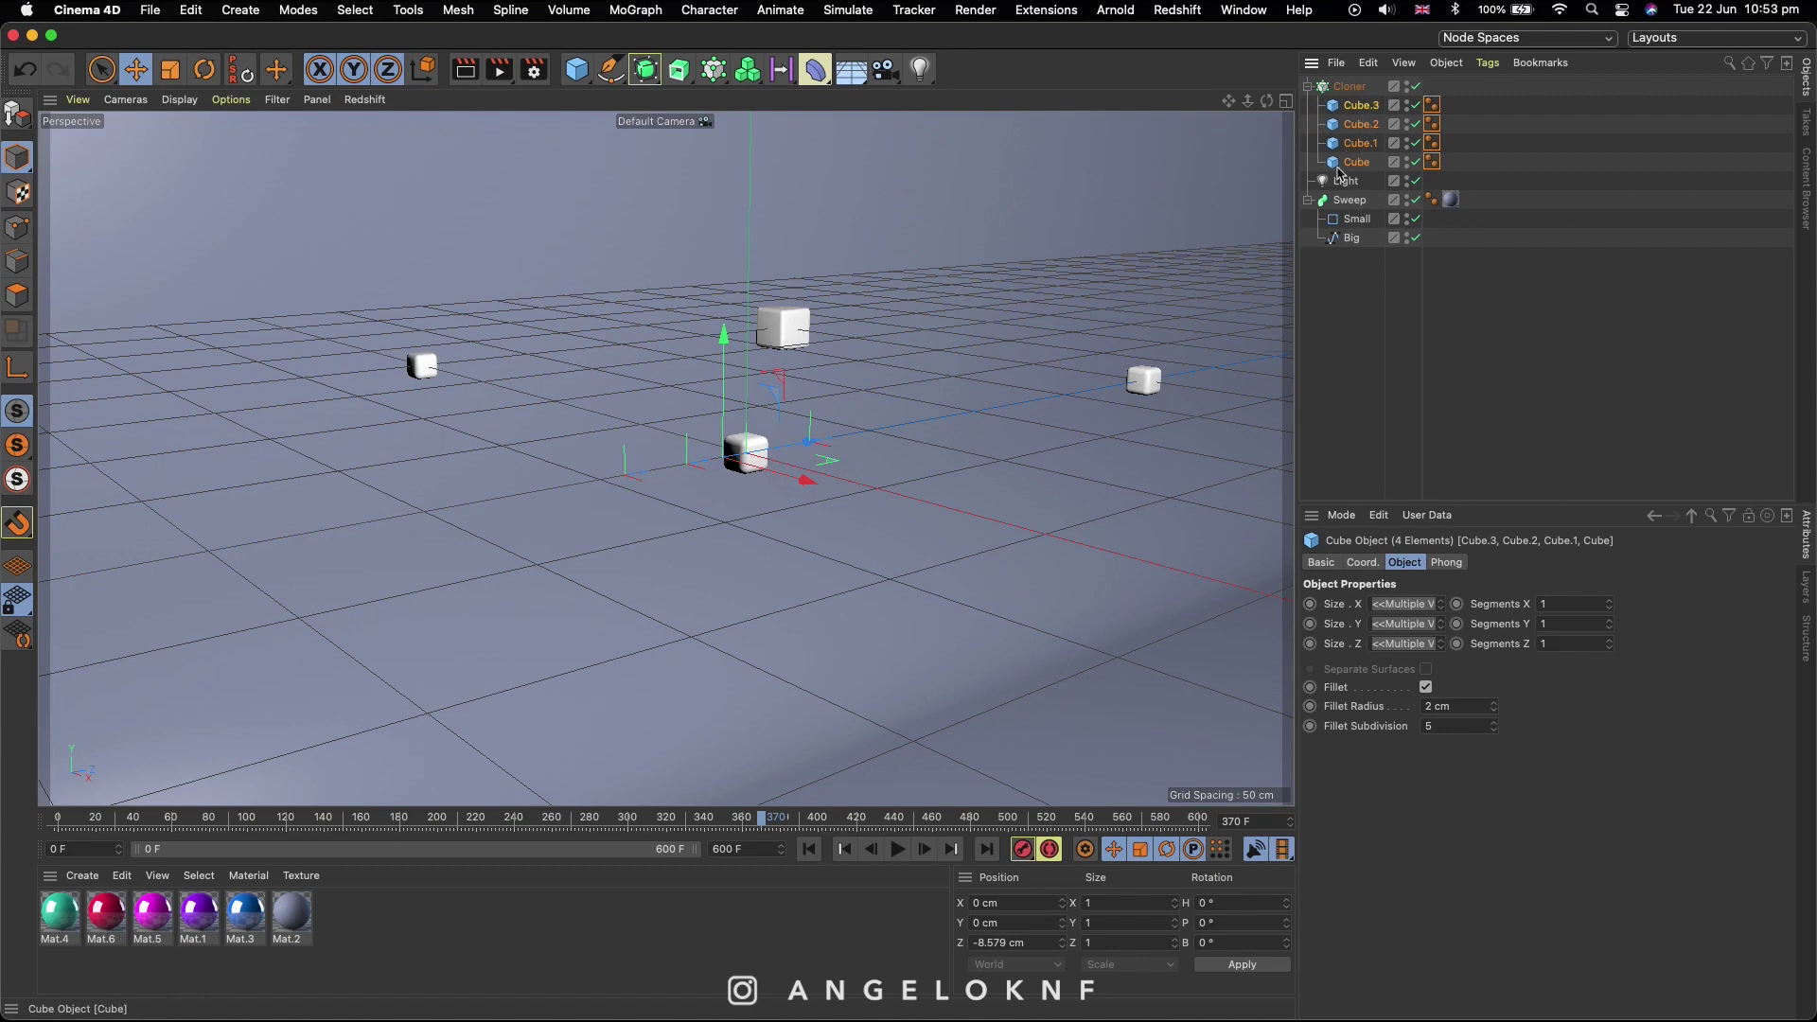
Step: Keep the Cloner in Grid Array mode and set its count to 9, 9, 9
click(1363, 86)
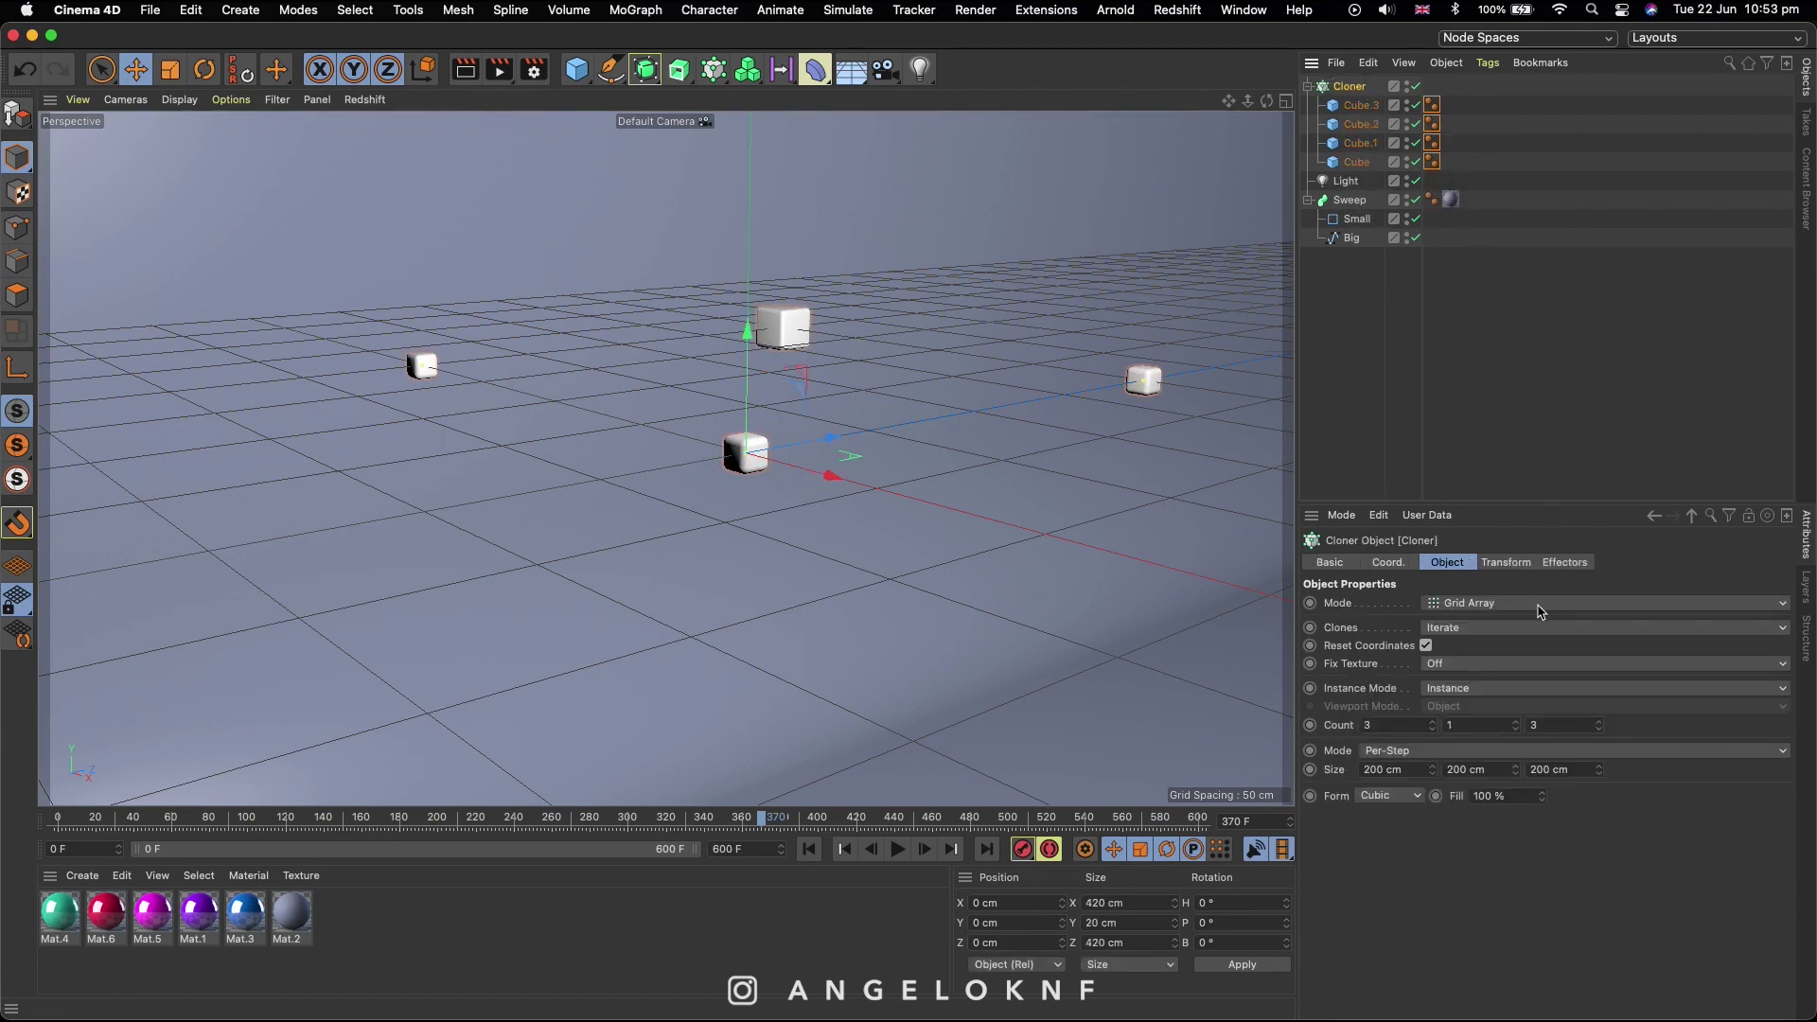
click(1541, 612)
click(1514, 615)
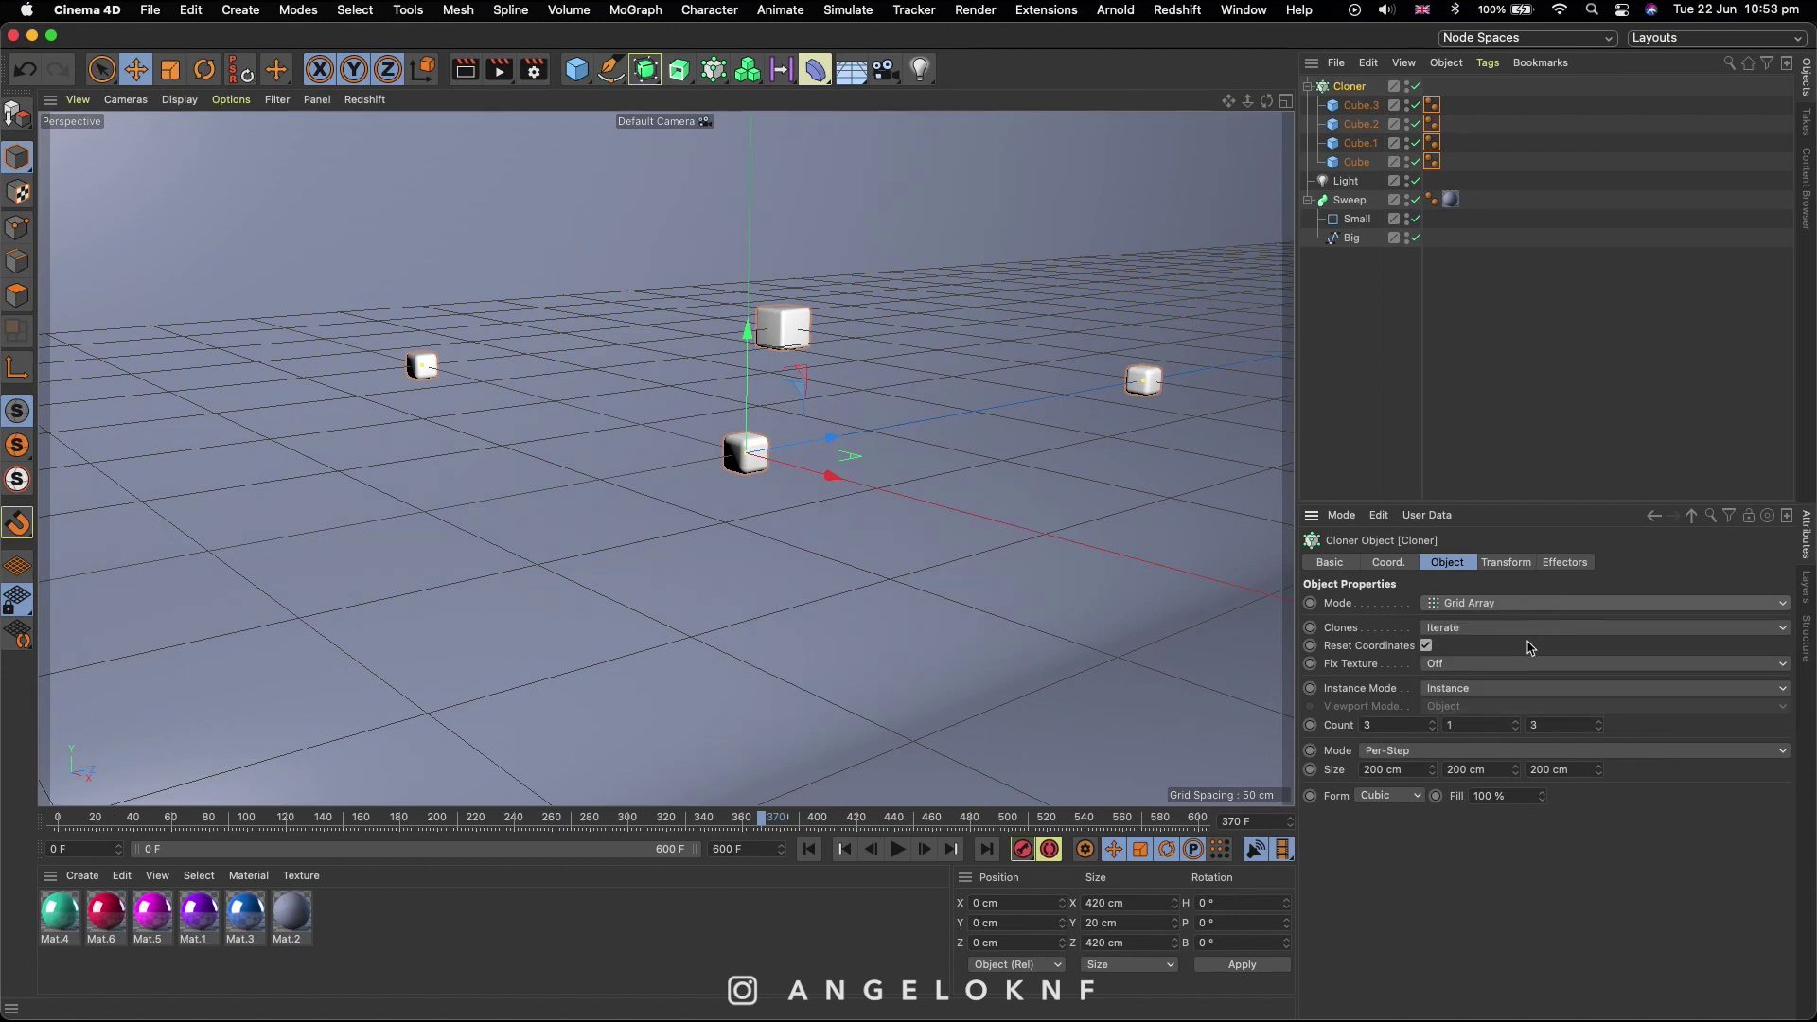
click(1362, 725)
text(9)
key(Tab)
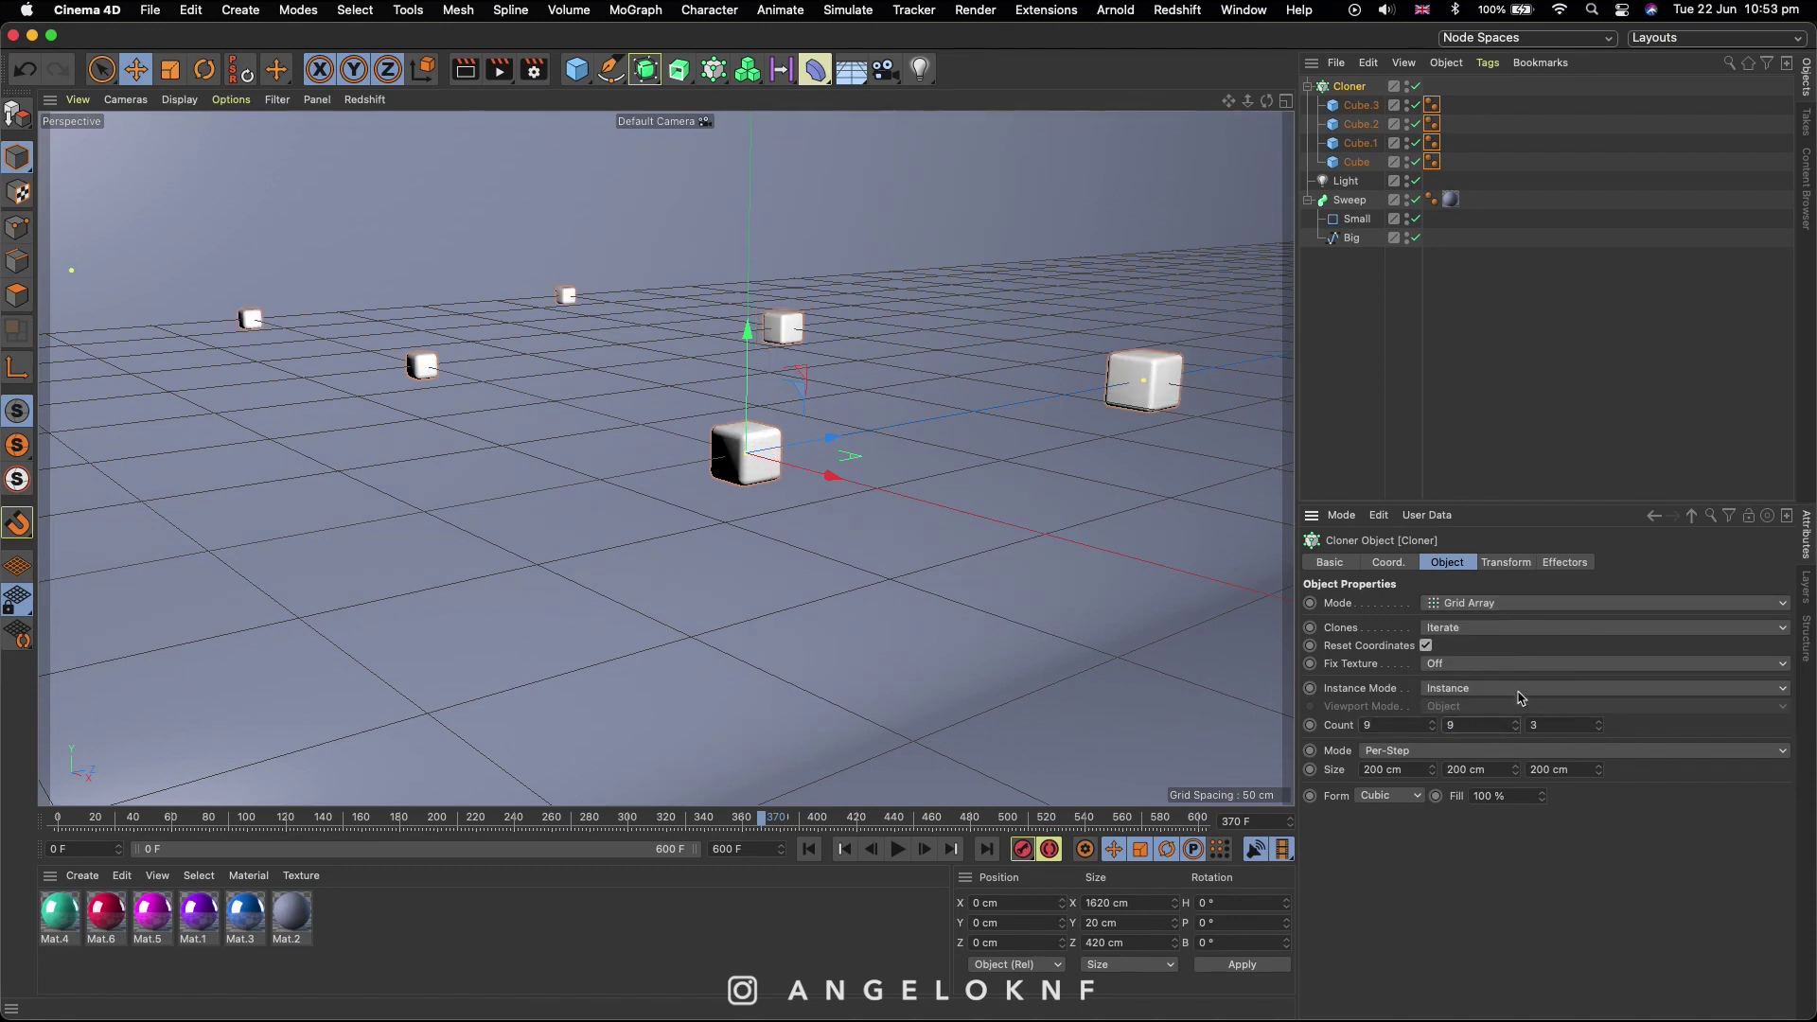
text(9)
key(Return)
Step: Switch the grid size mode to Endpoint with 200 cm on all axes, then zoom out
click(1580, 750)
click(1419, 792)
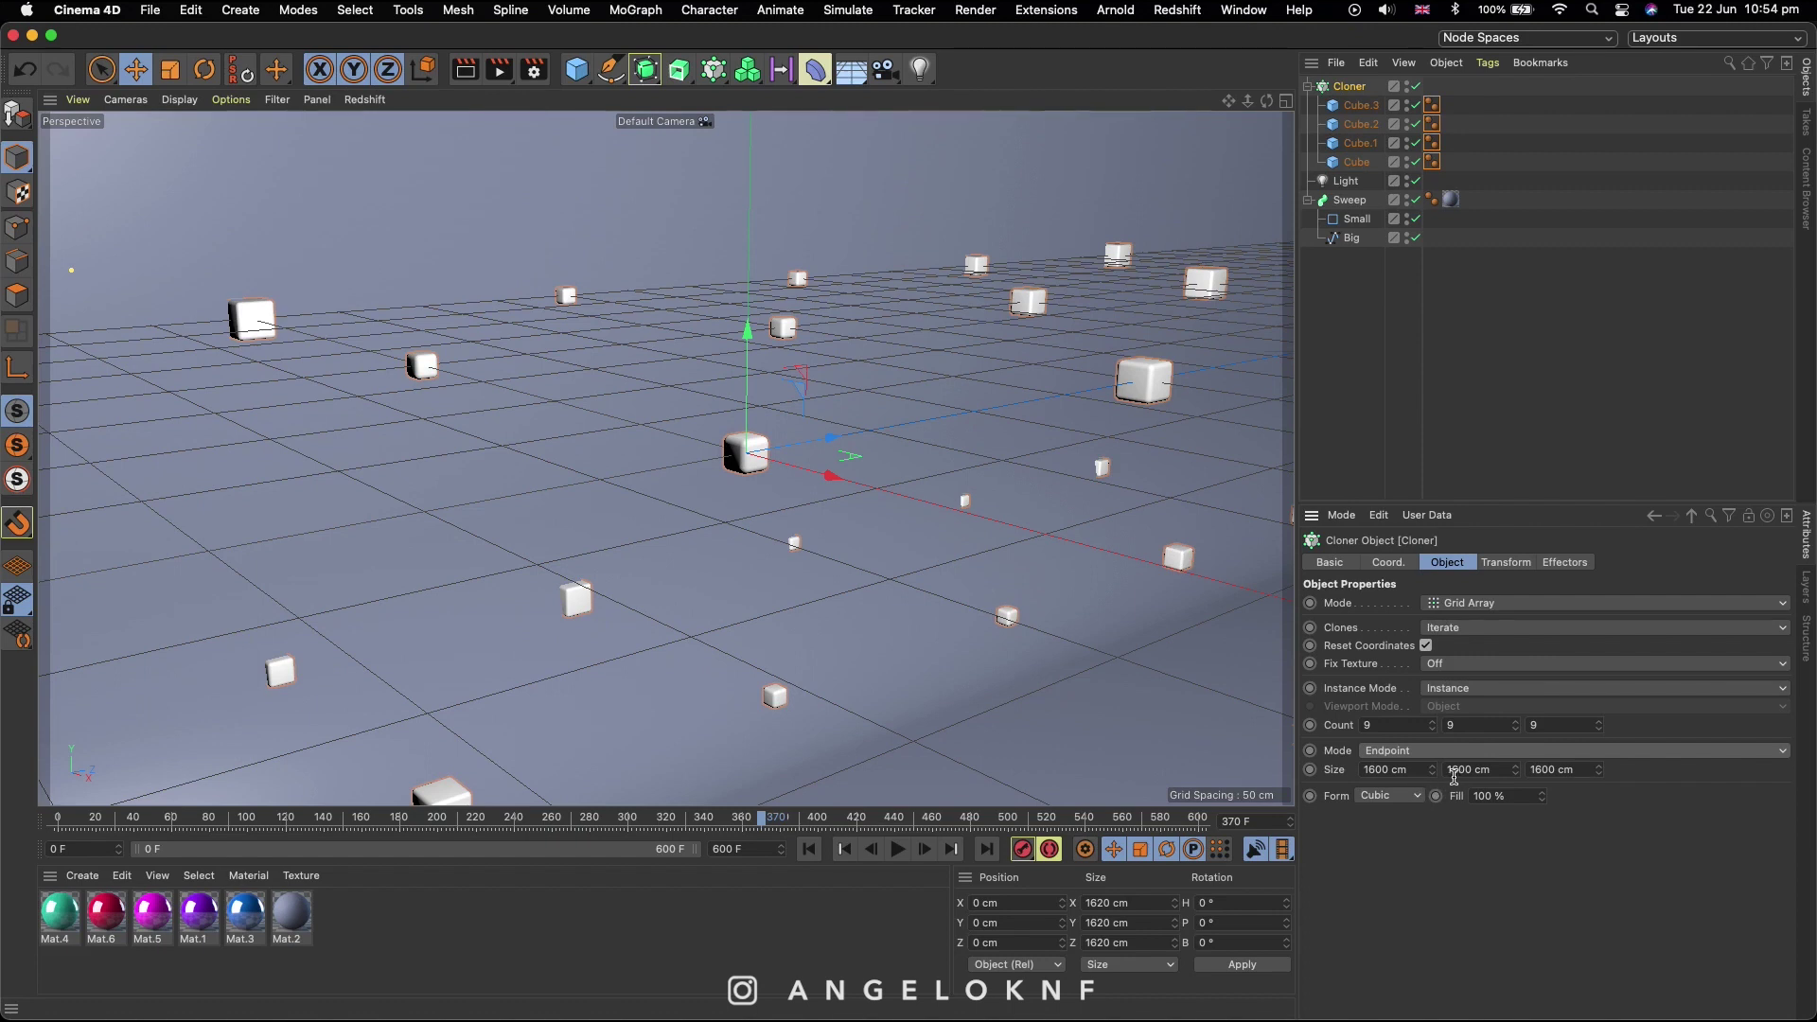
click(1366, 769)
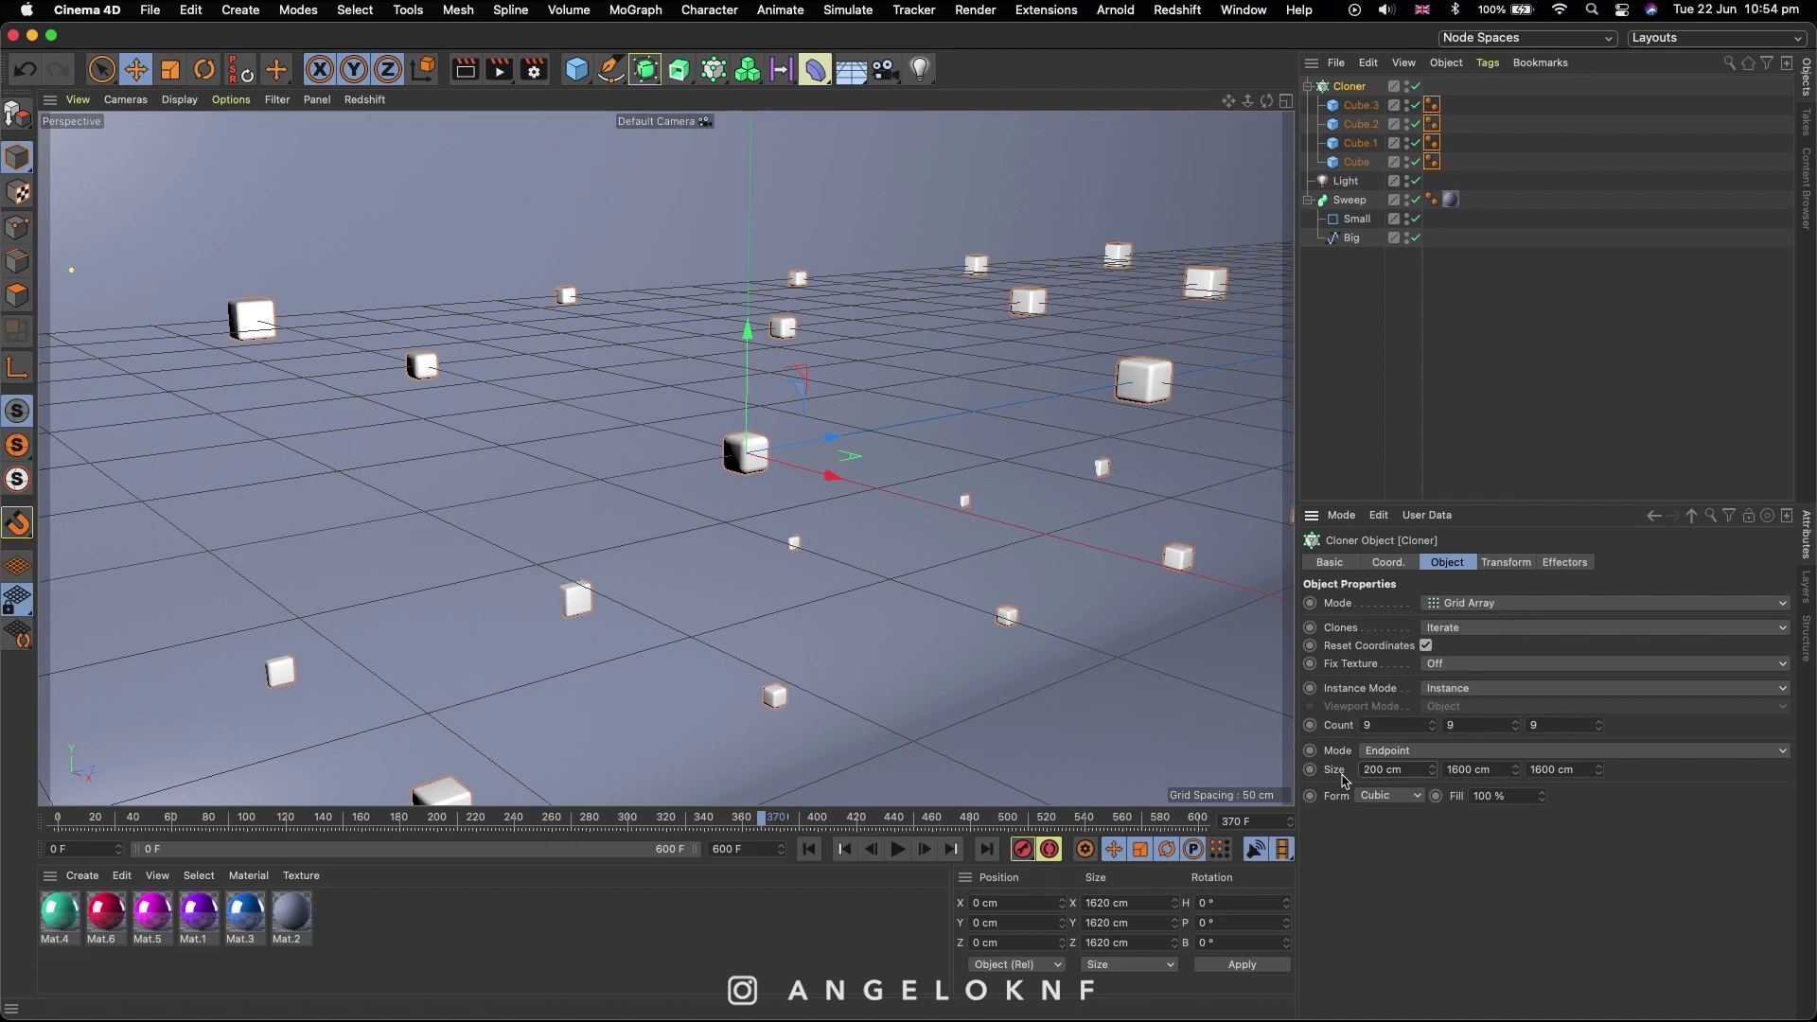
click(1469, 768)
text(200)
key(Return)
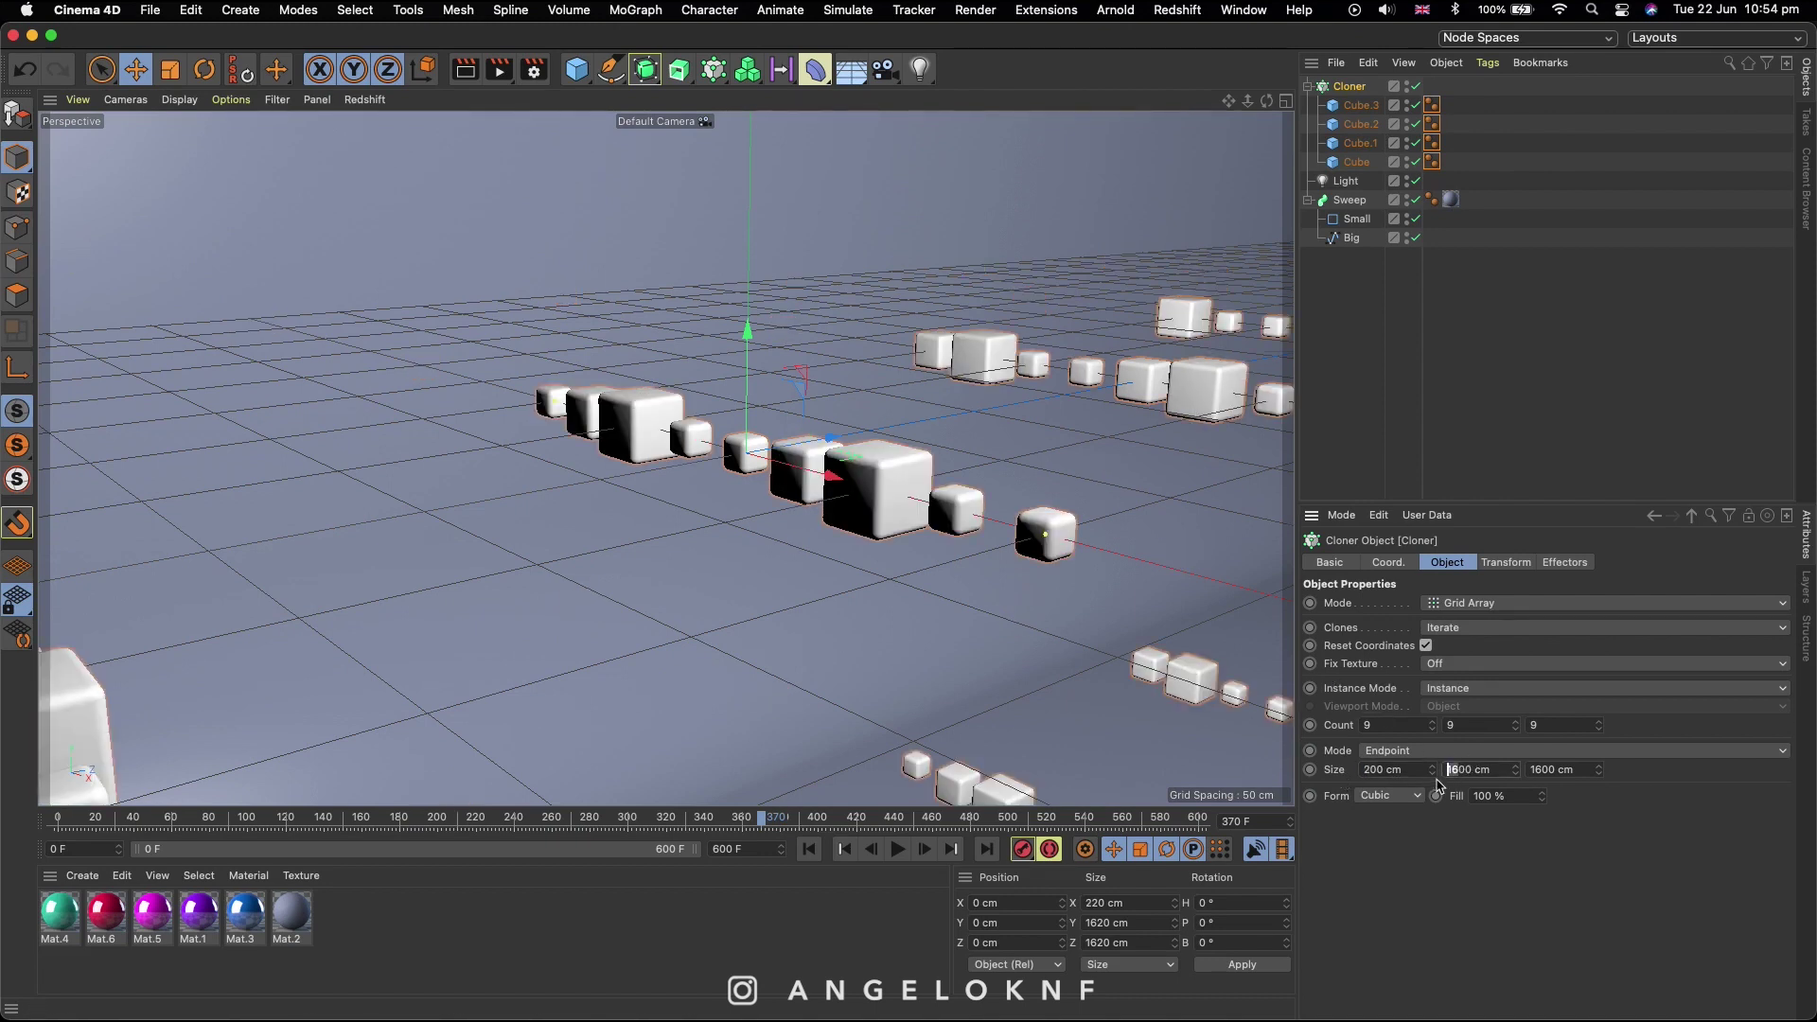
click(1552, 770)
text(200)
key(Return)
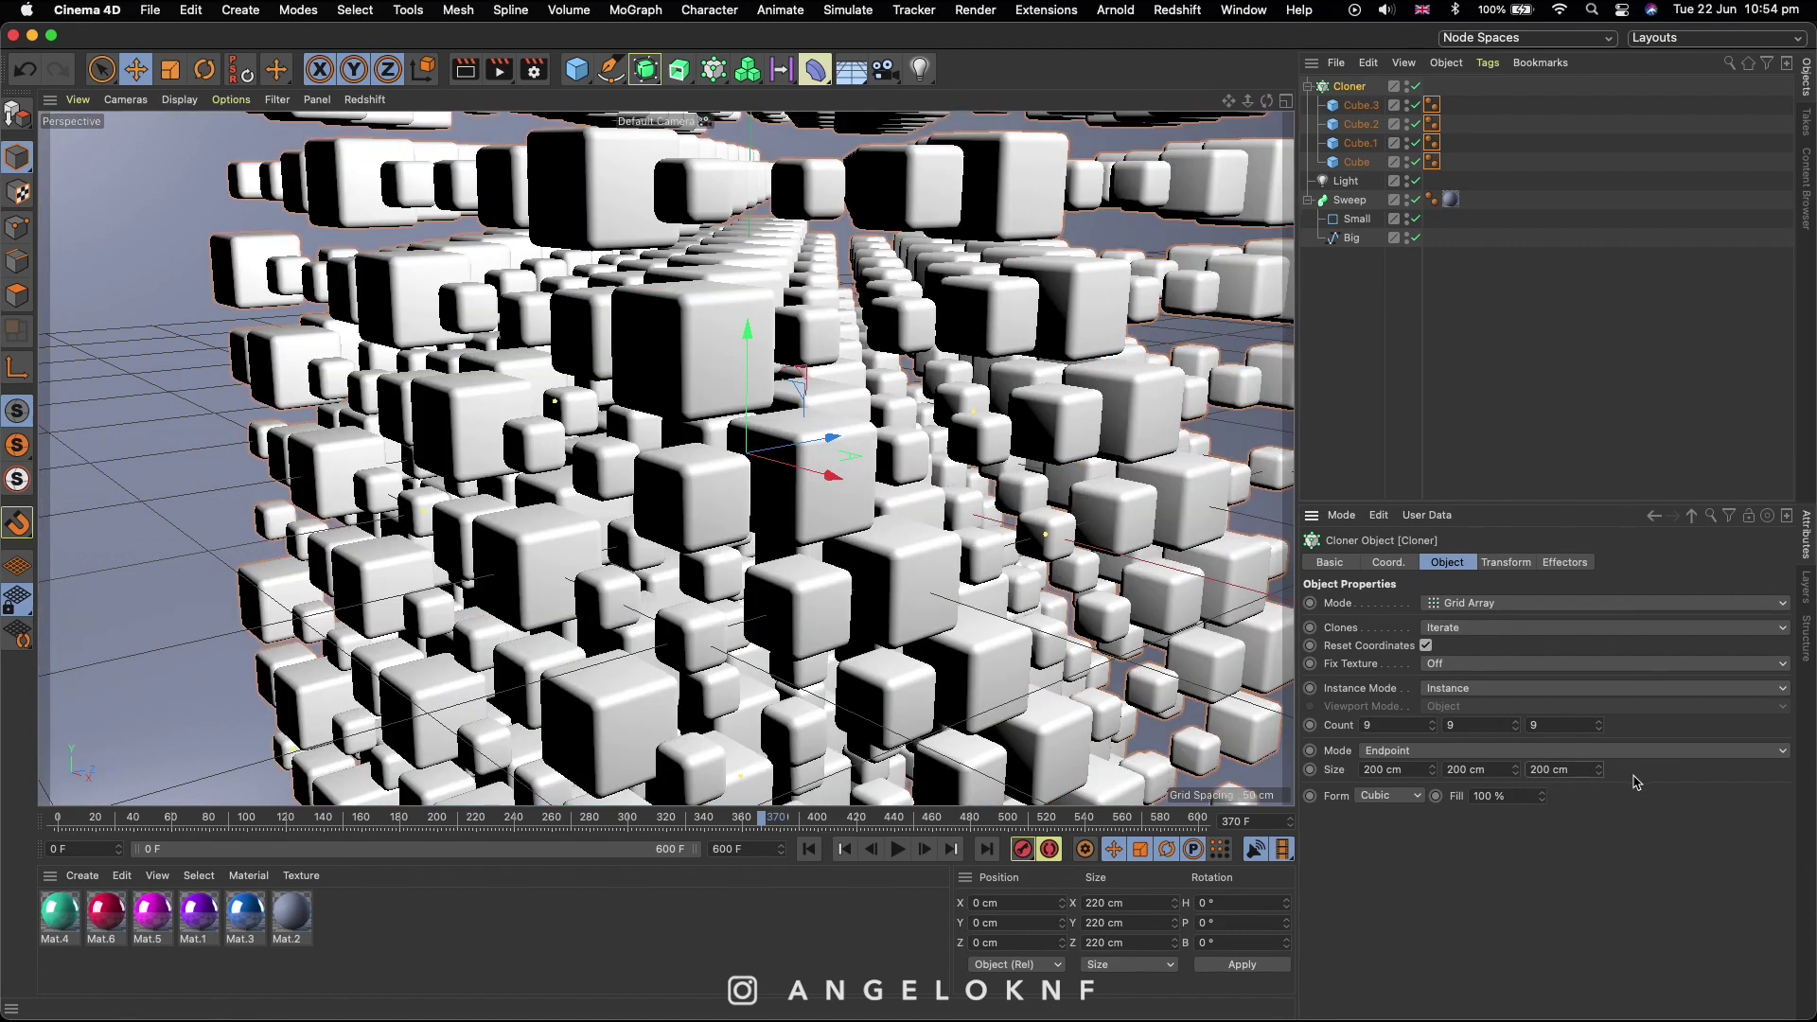
drag(1247, 100, 1095, 168)
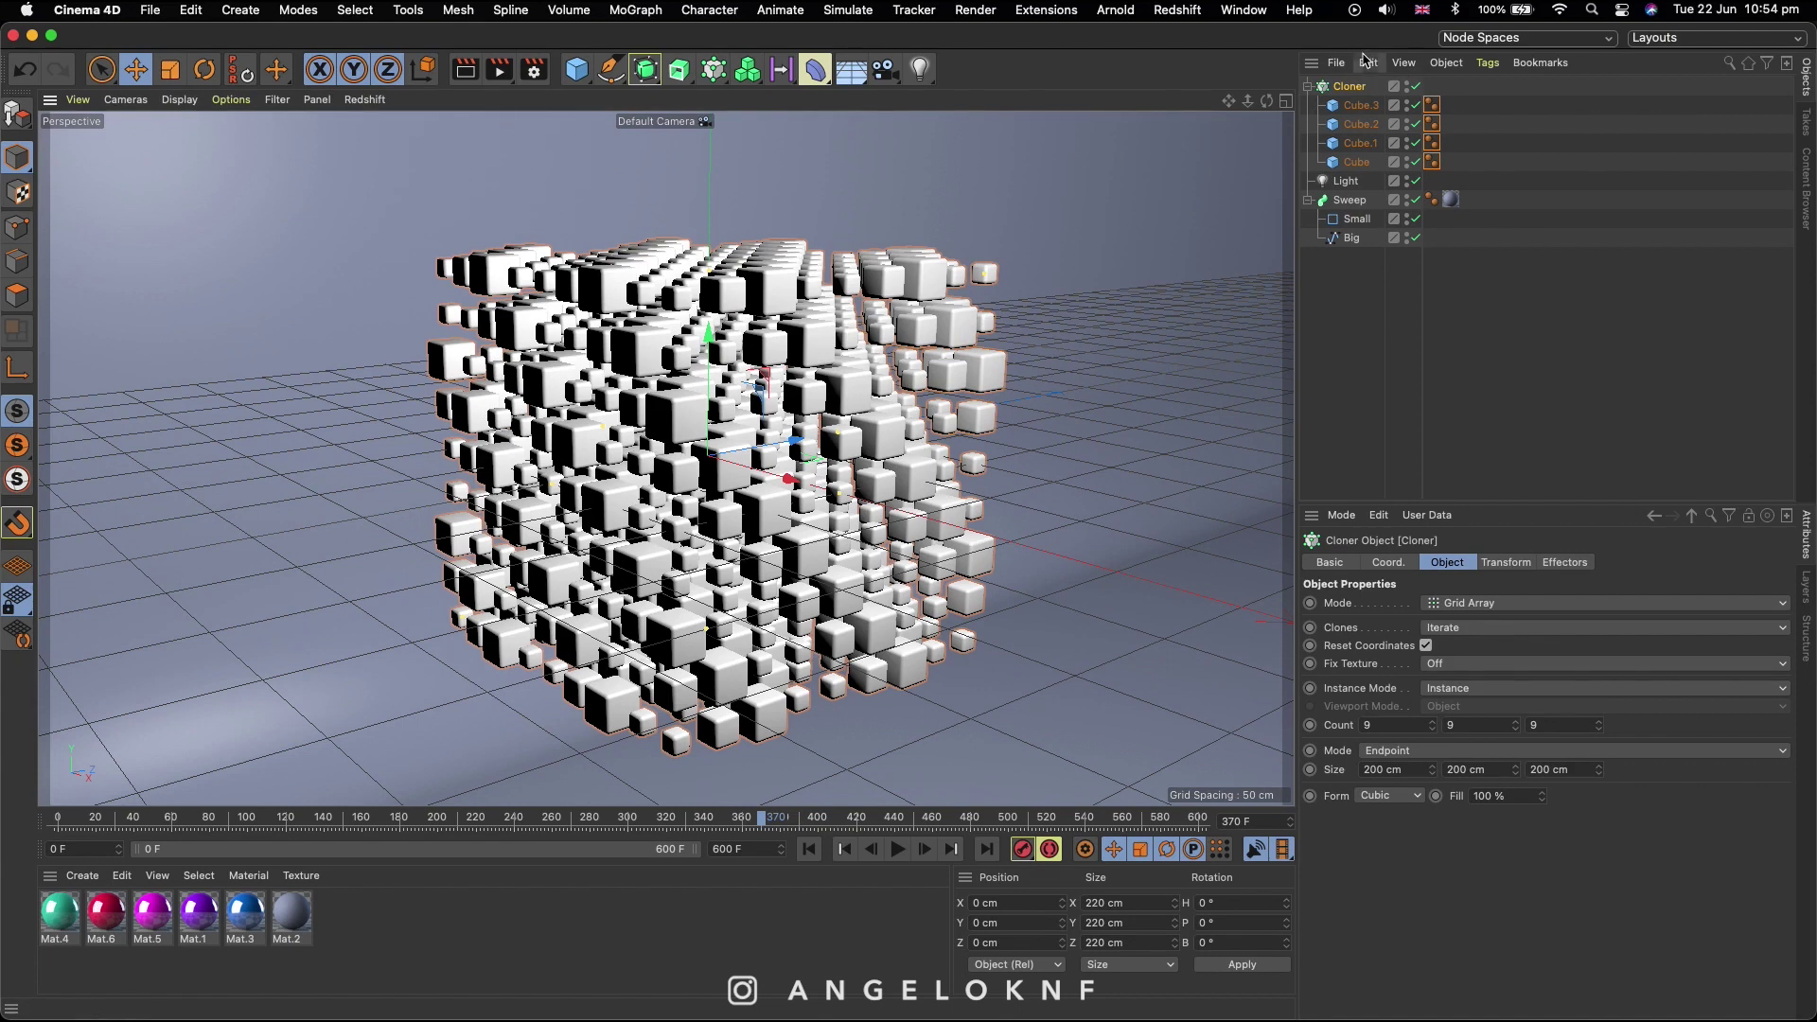
Step: Add a Random effector with Uniform Scale enabled at -0.5
click(651, 12)
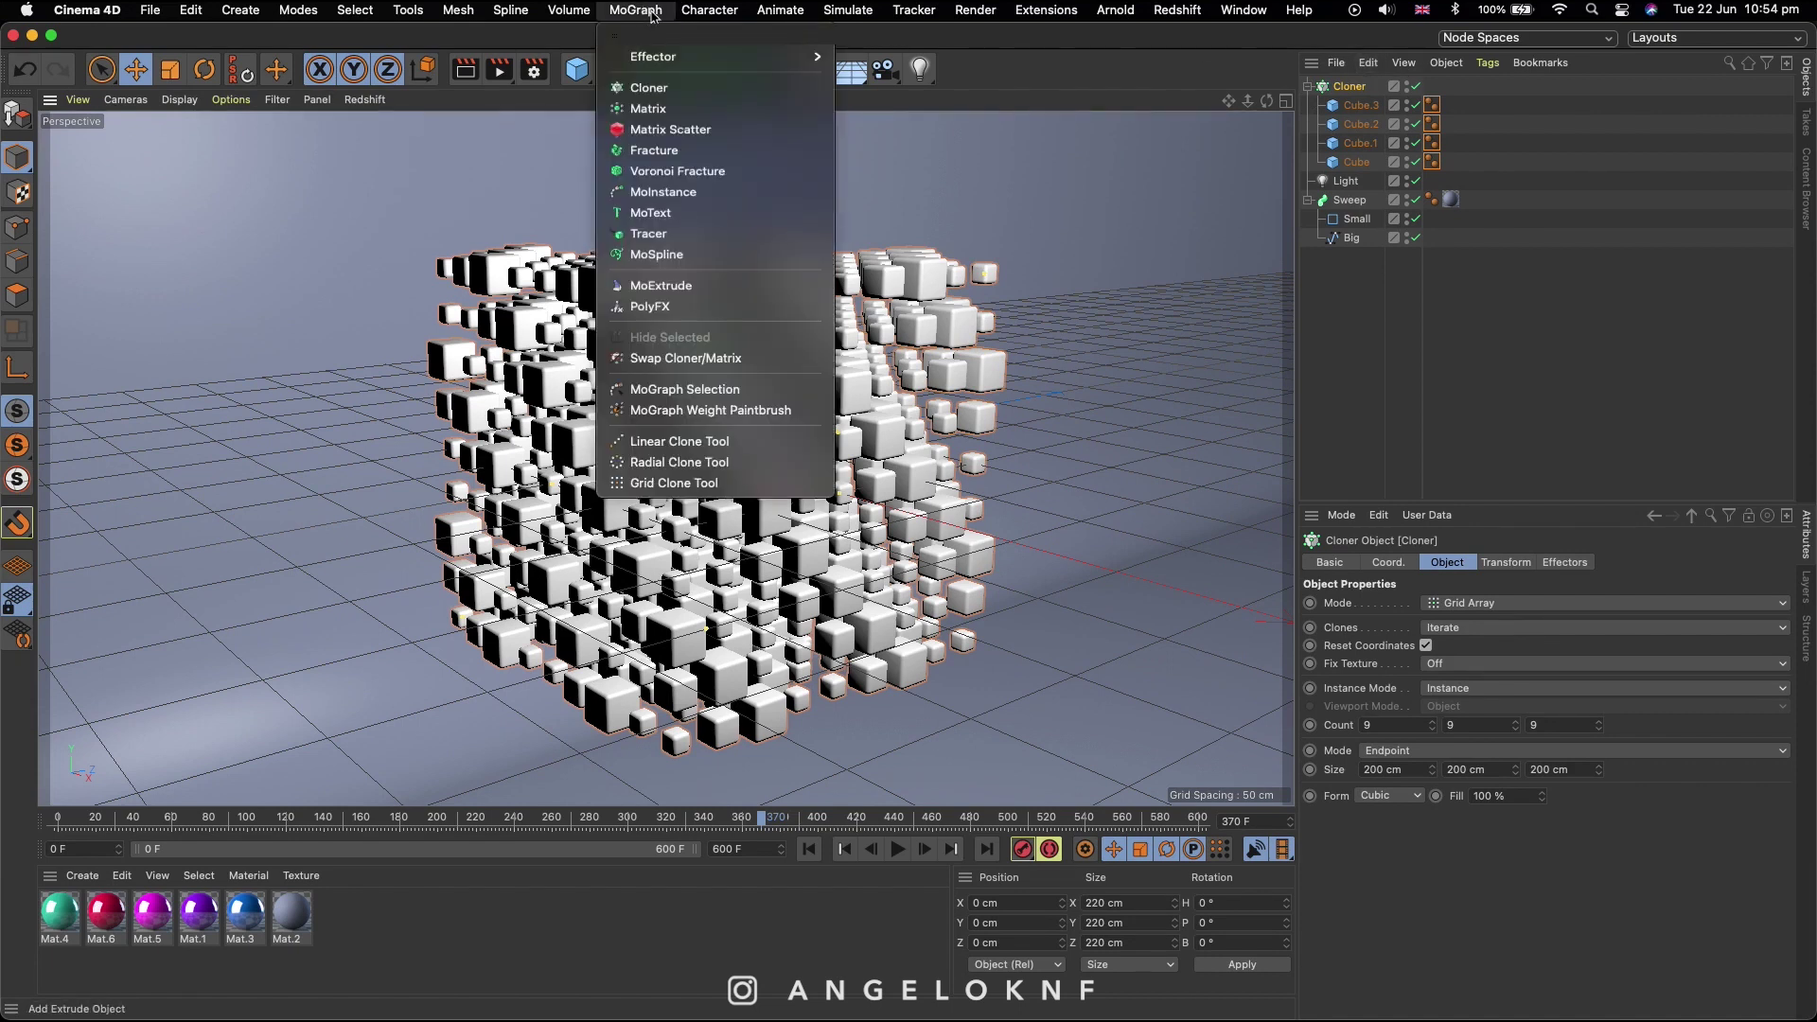
mouse_move(705, 56)
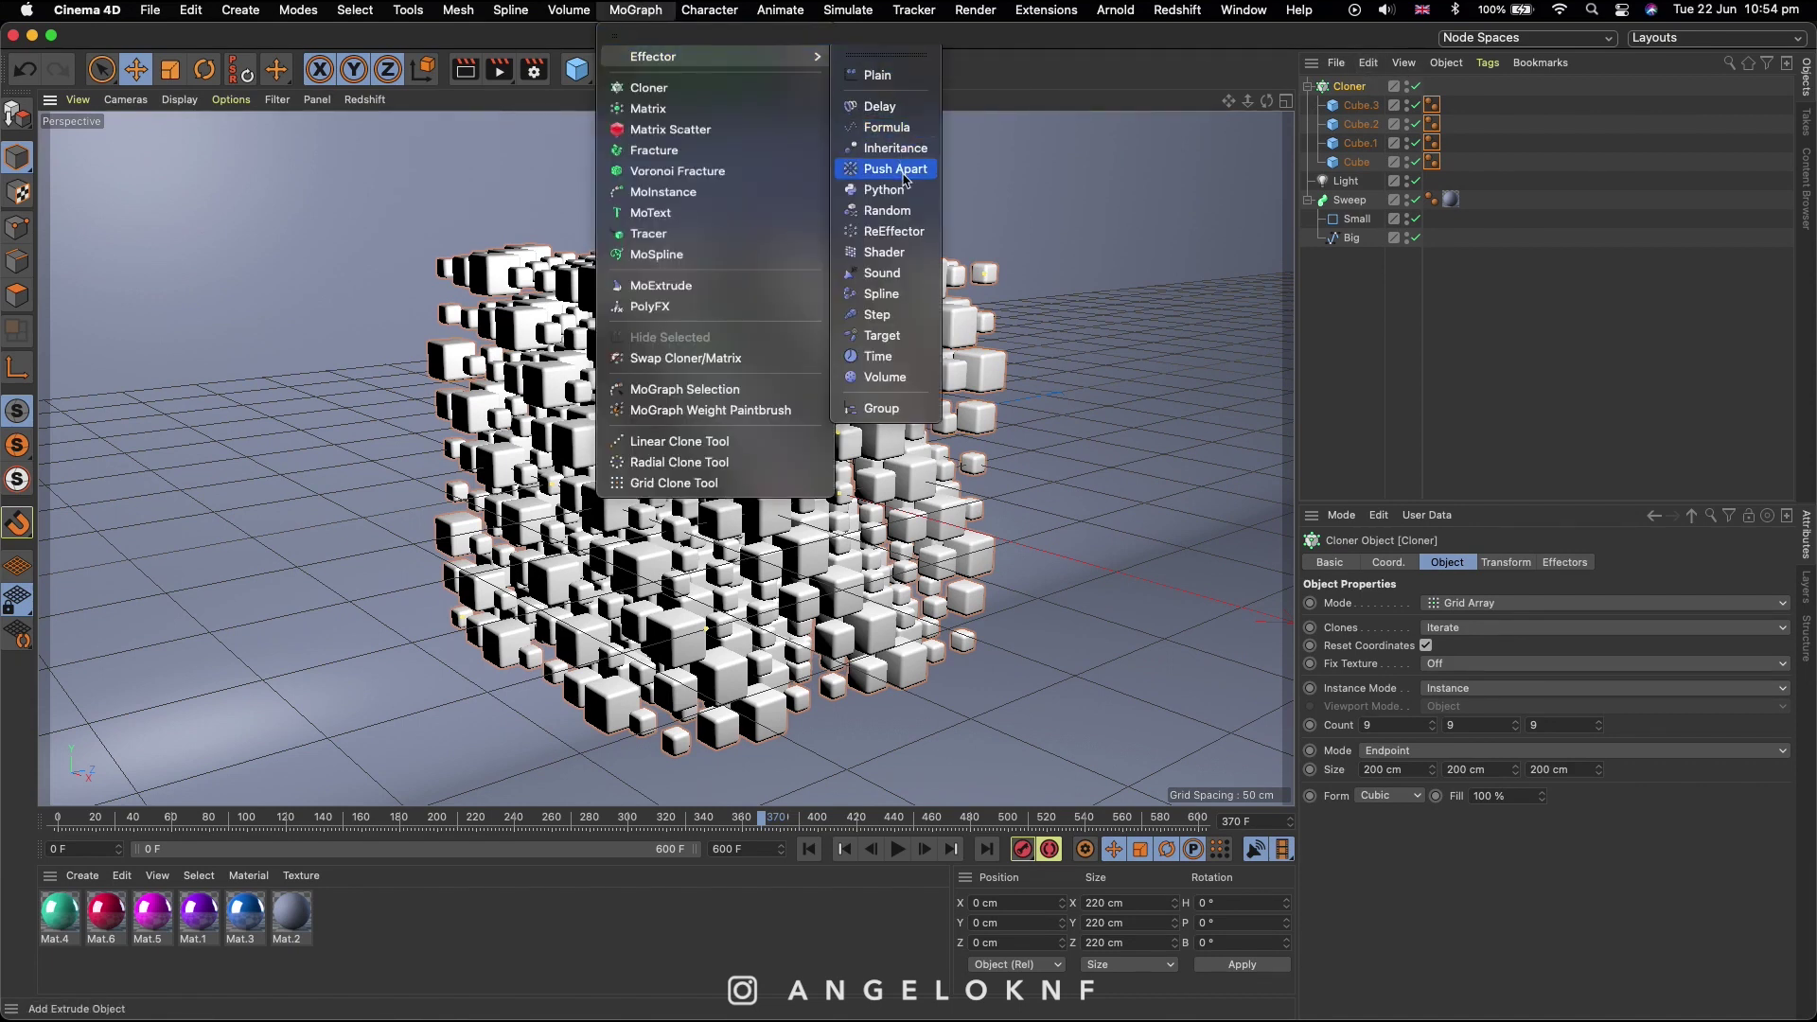
click(899, 210)
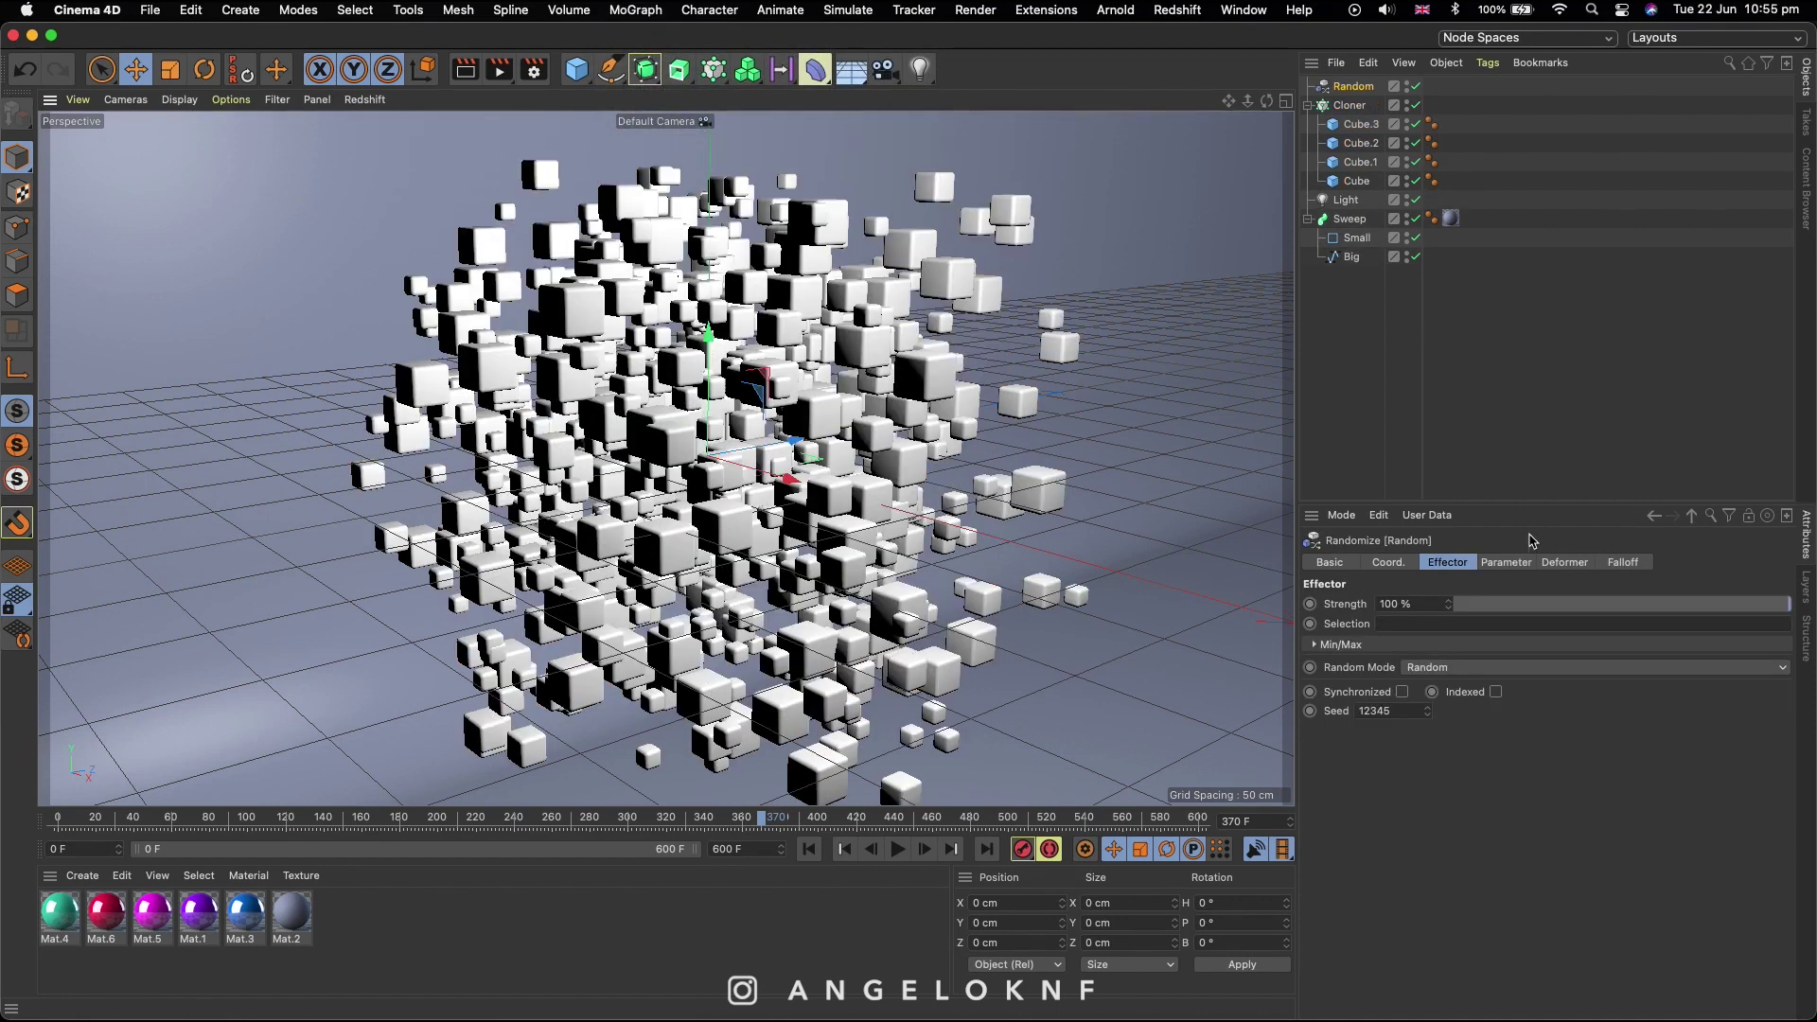
click(1512, 565)
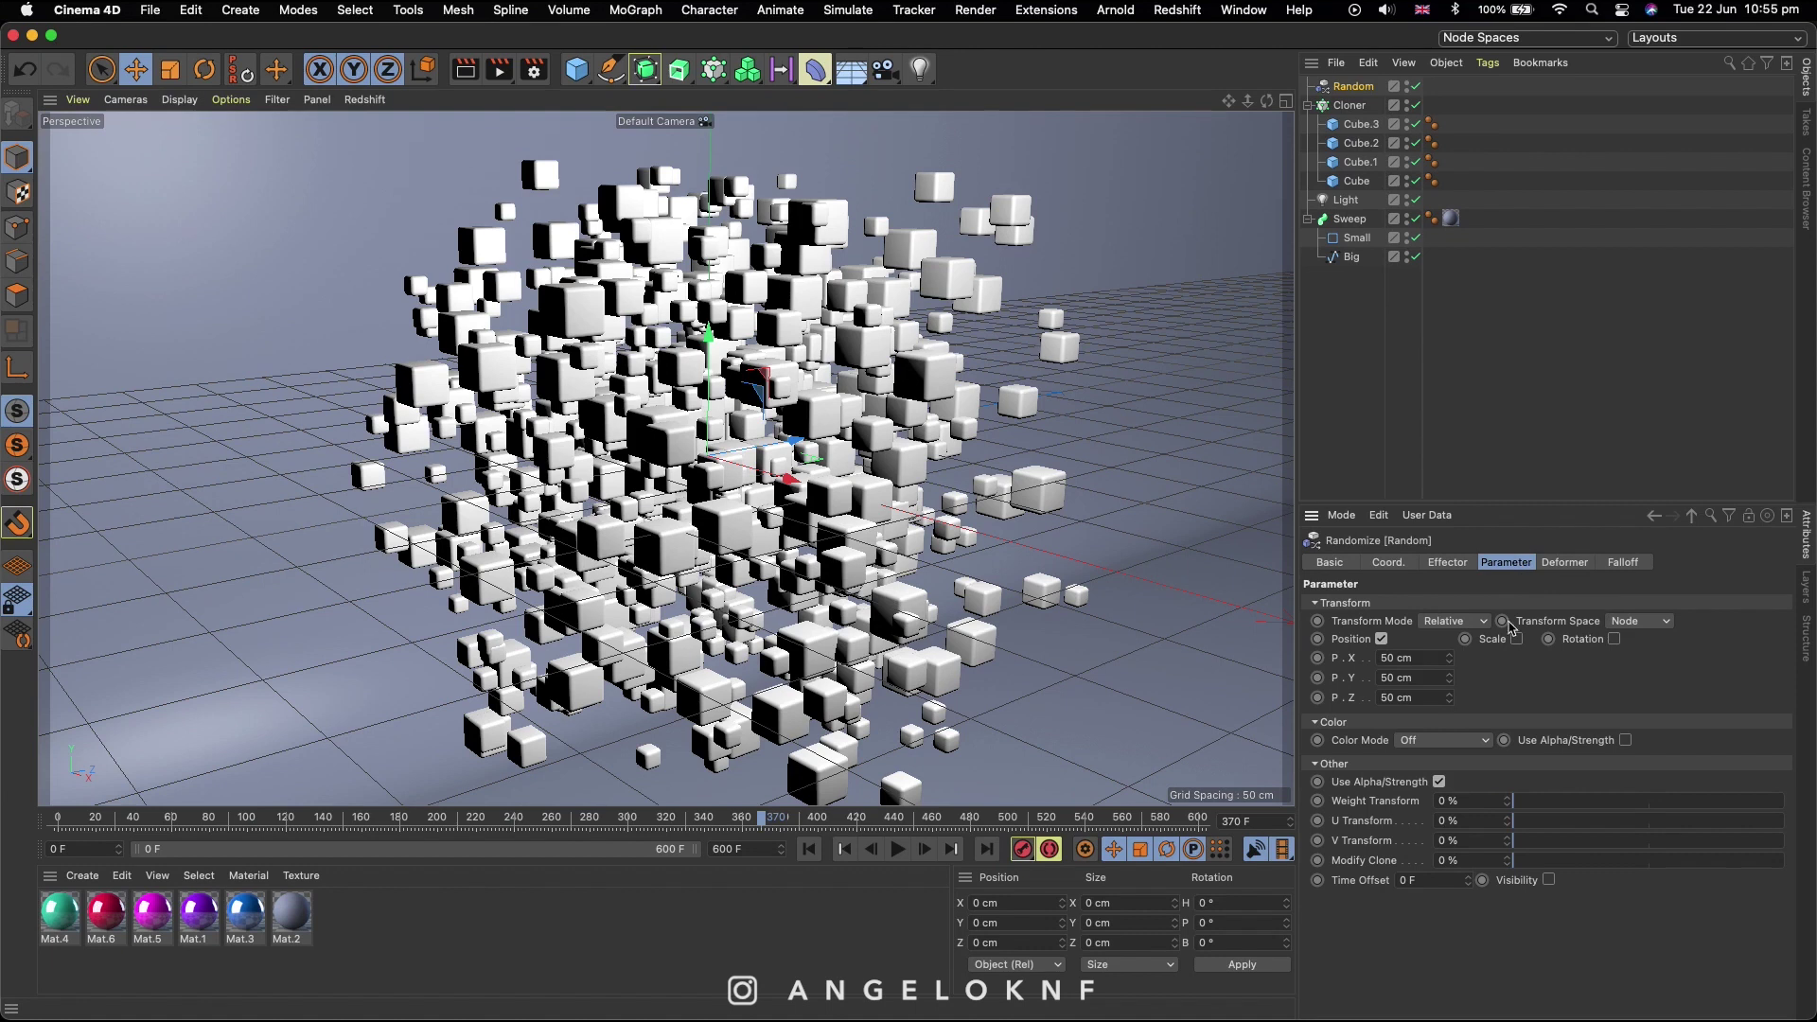
click(1517, 640)
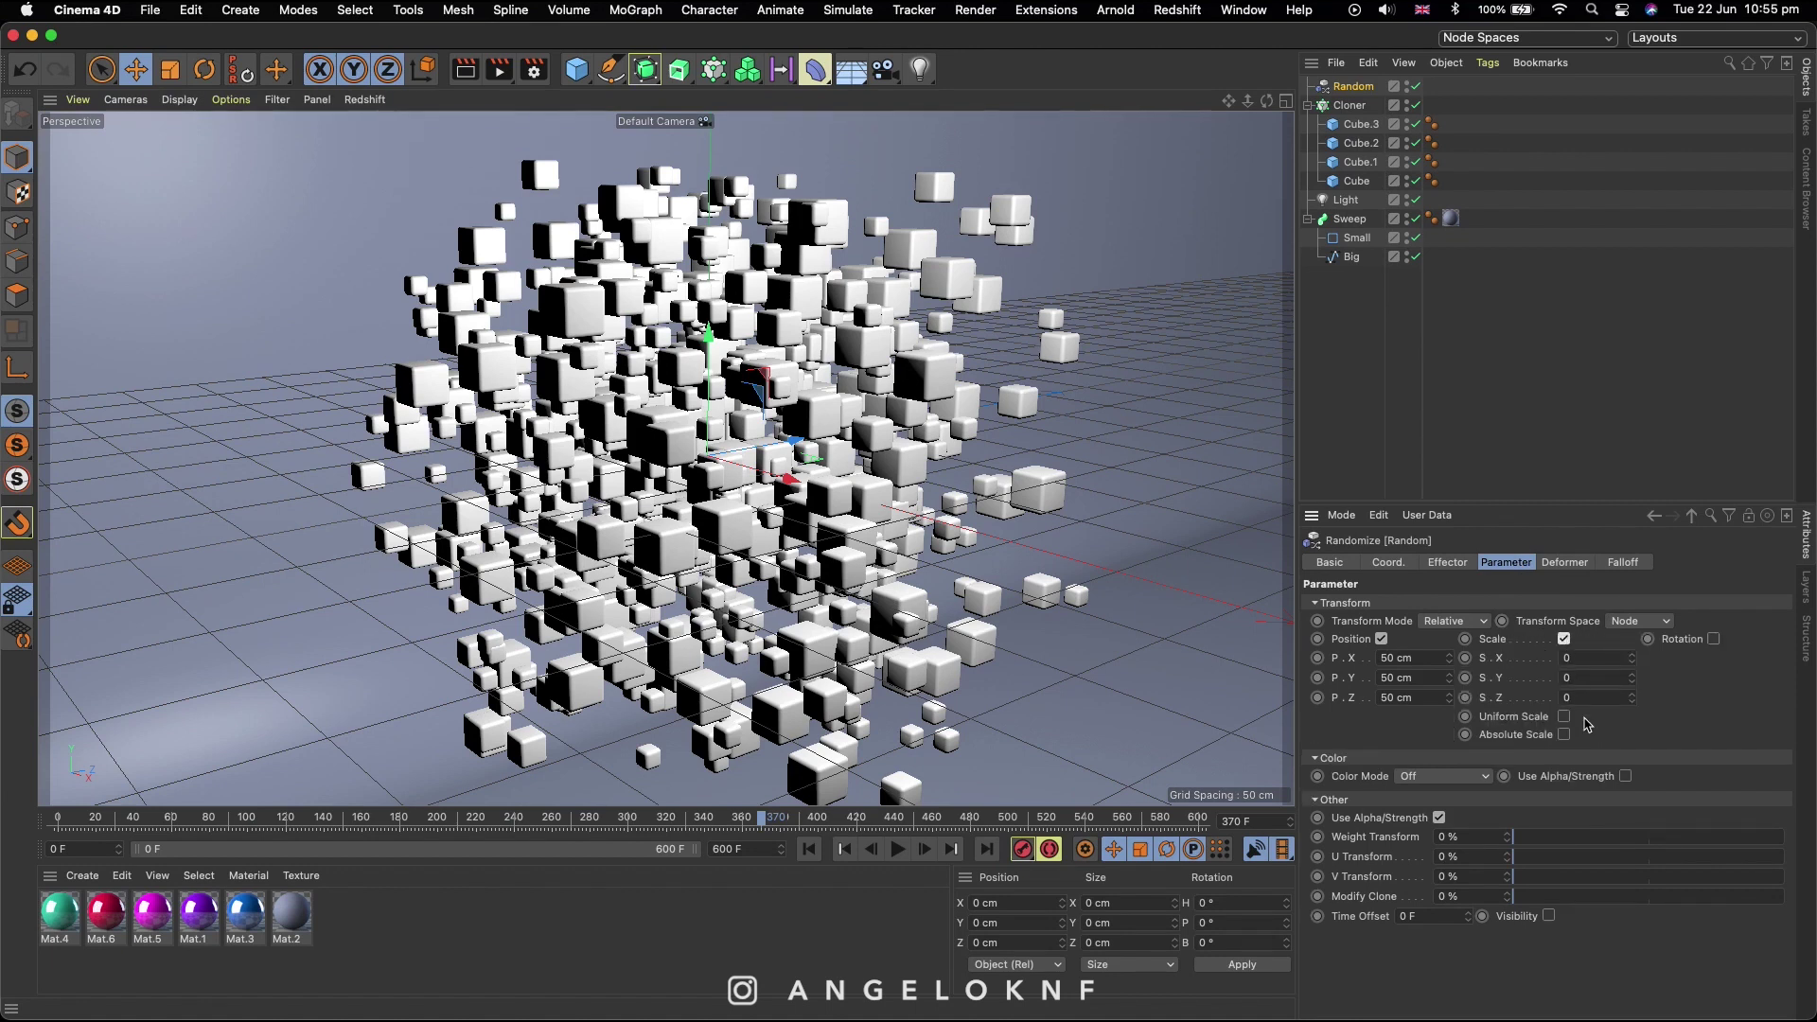
click(1564, 716)
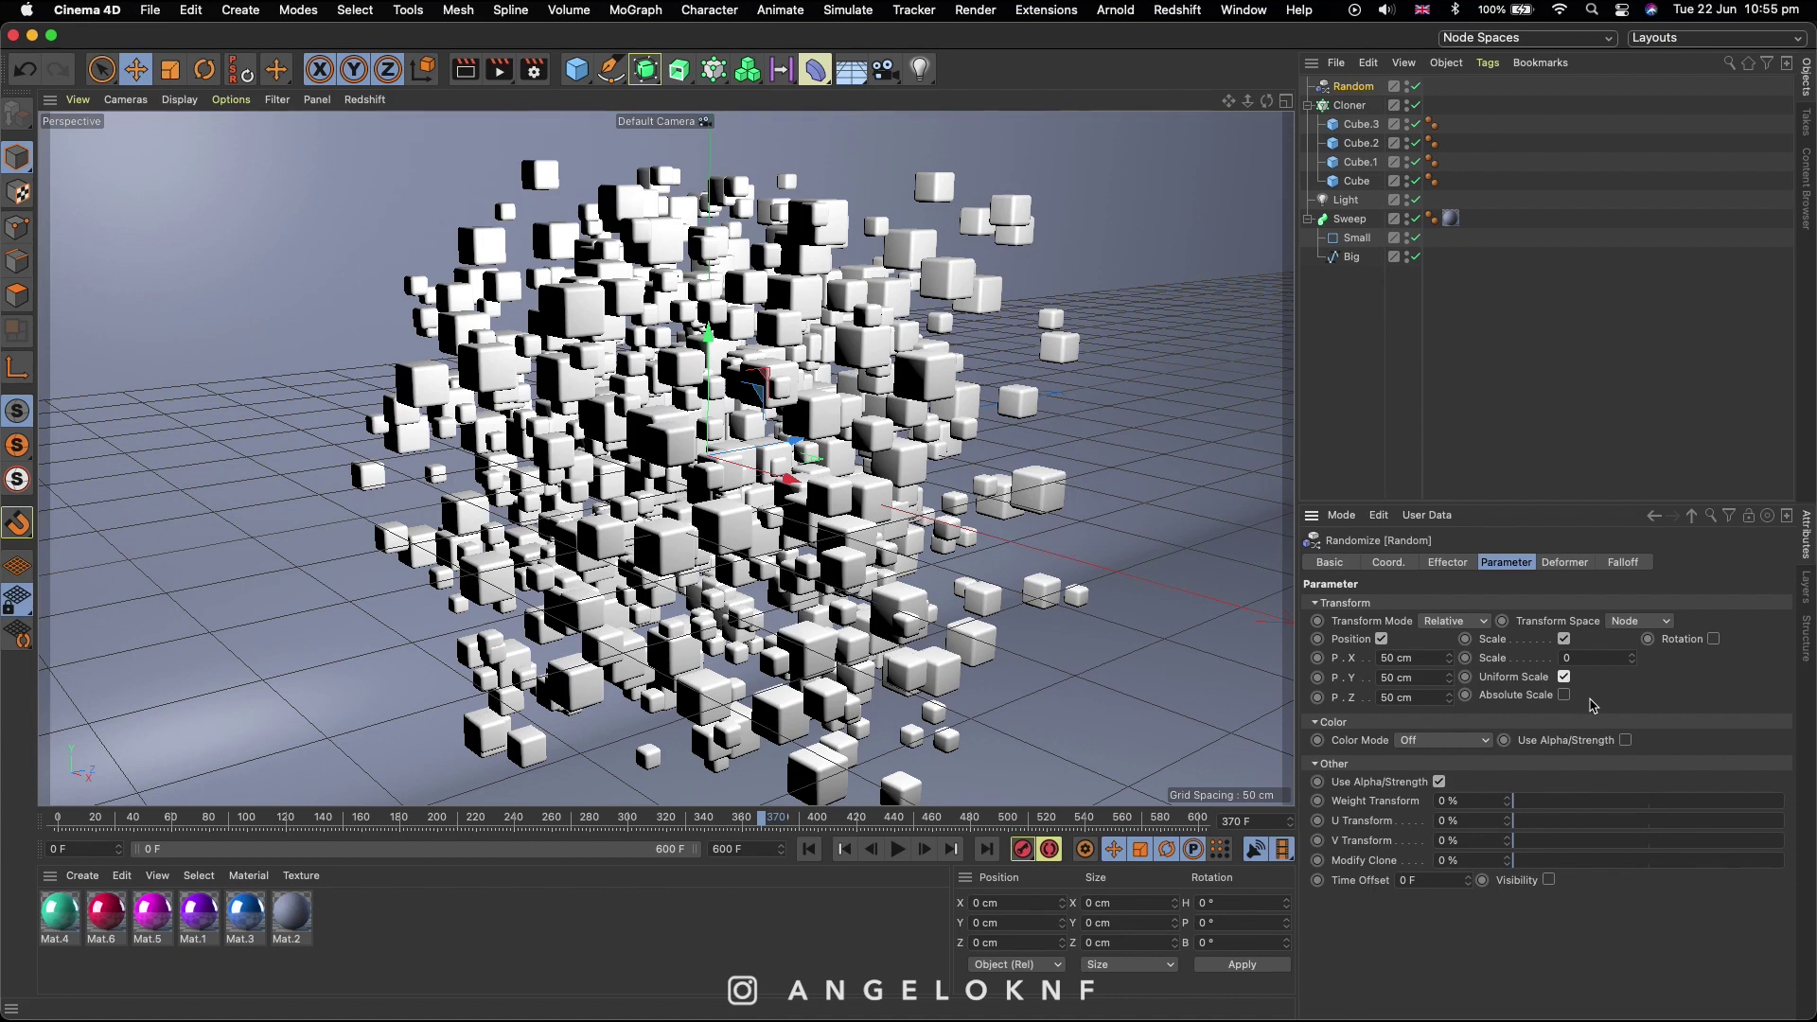
click(1561, 659)
key(Return)
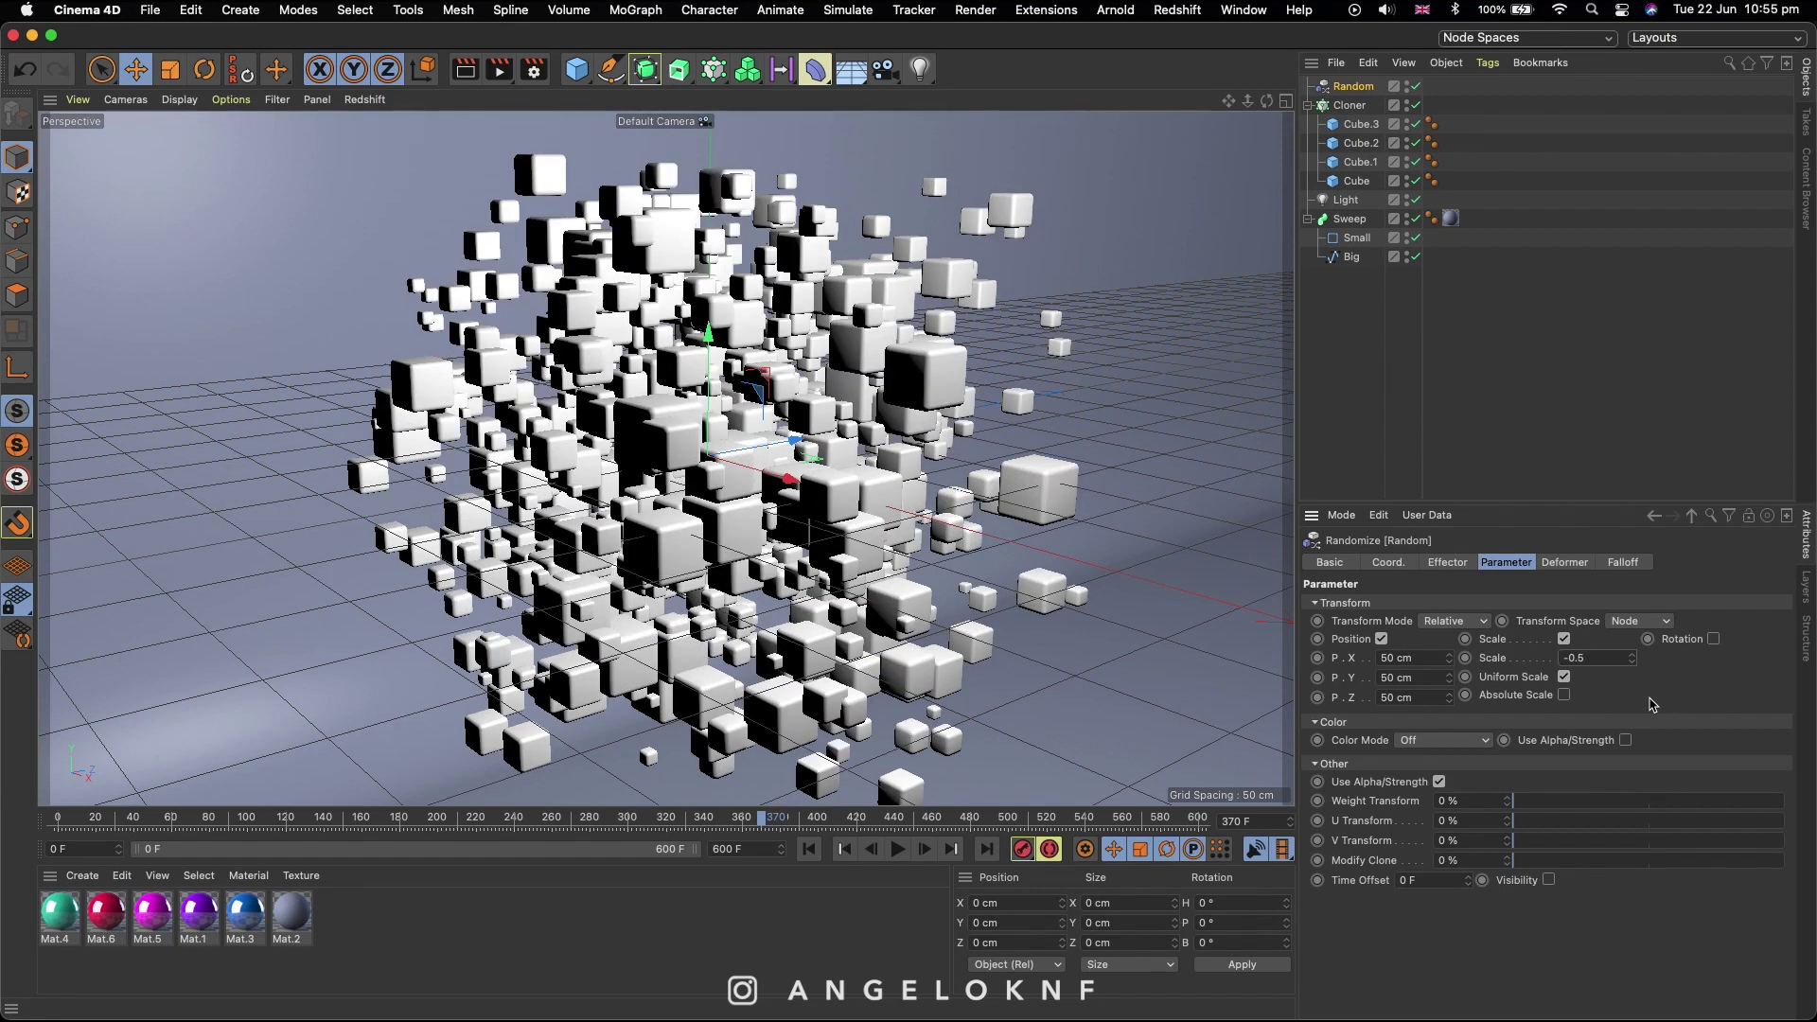
Step: Enable random Rotation on the effector with R.H, R.P and R.B at 360°
click(1713, 639)
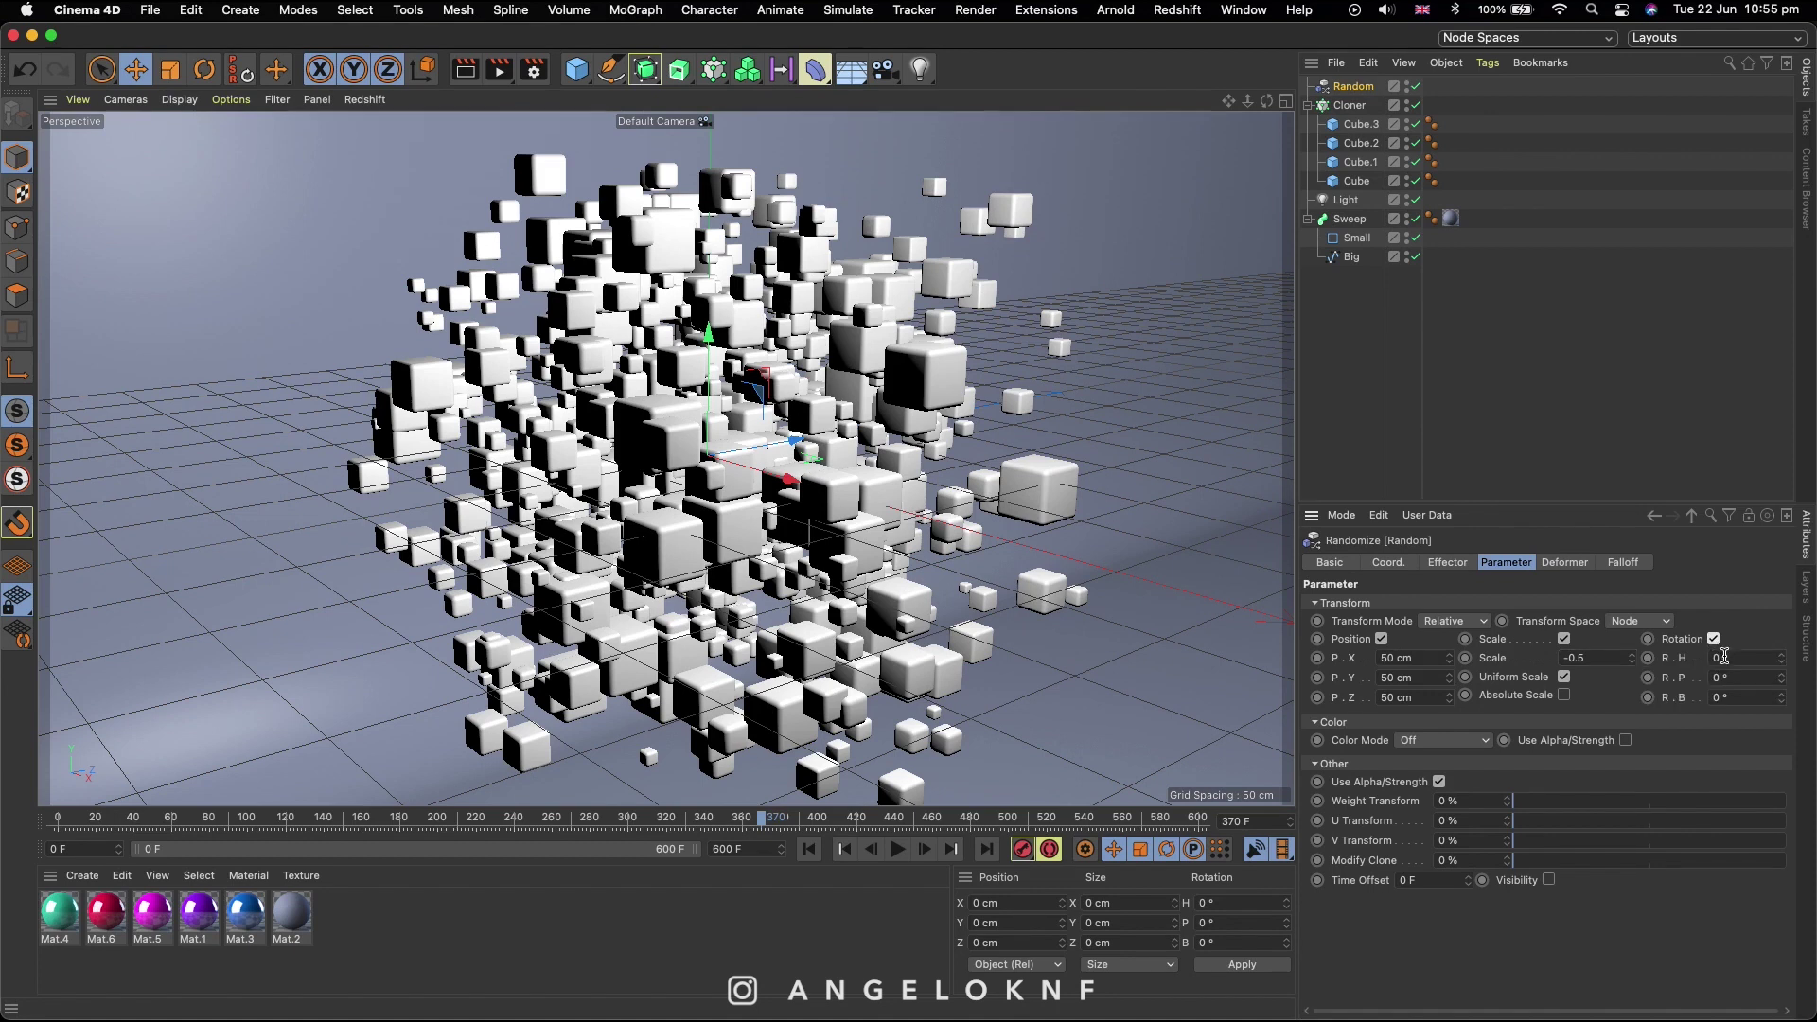
click(1725, 657)
text(360)
click(1721, 678)
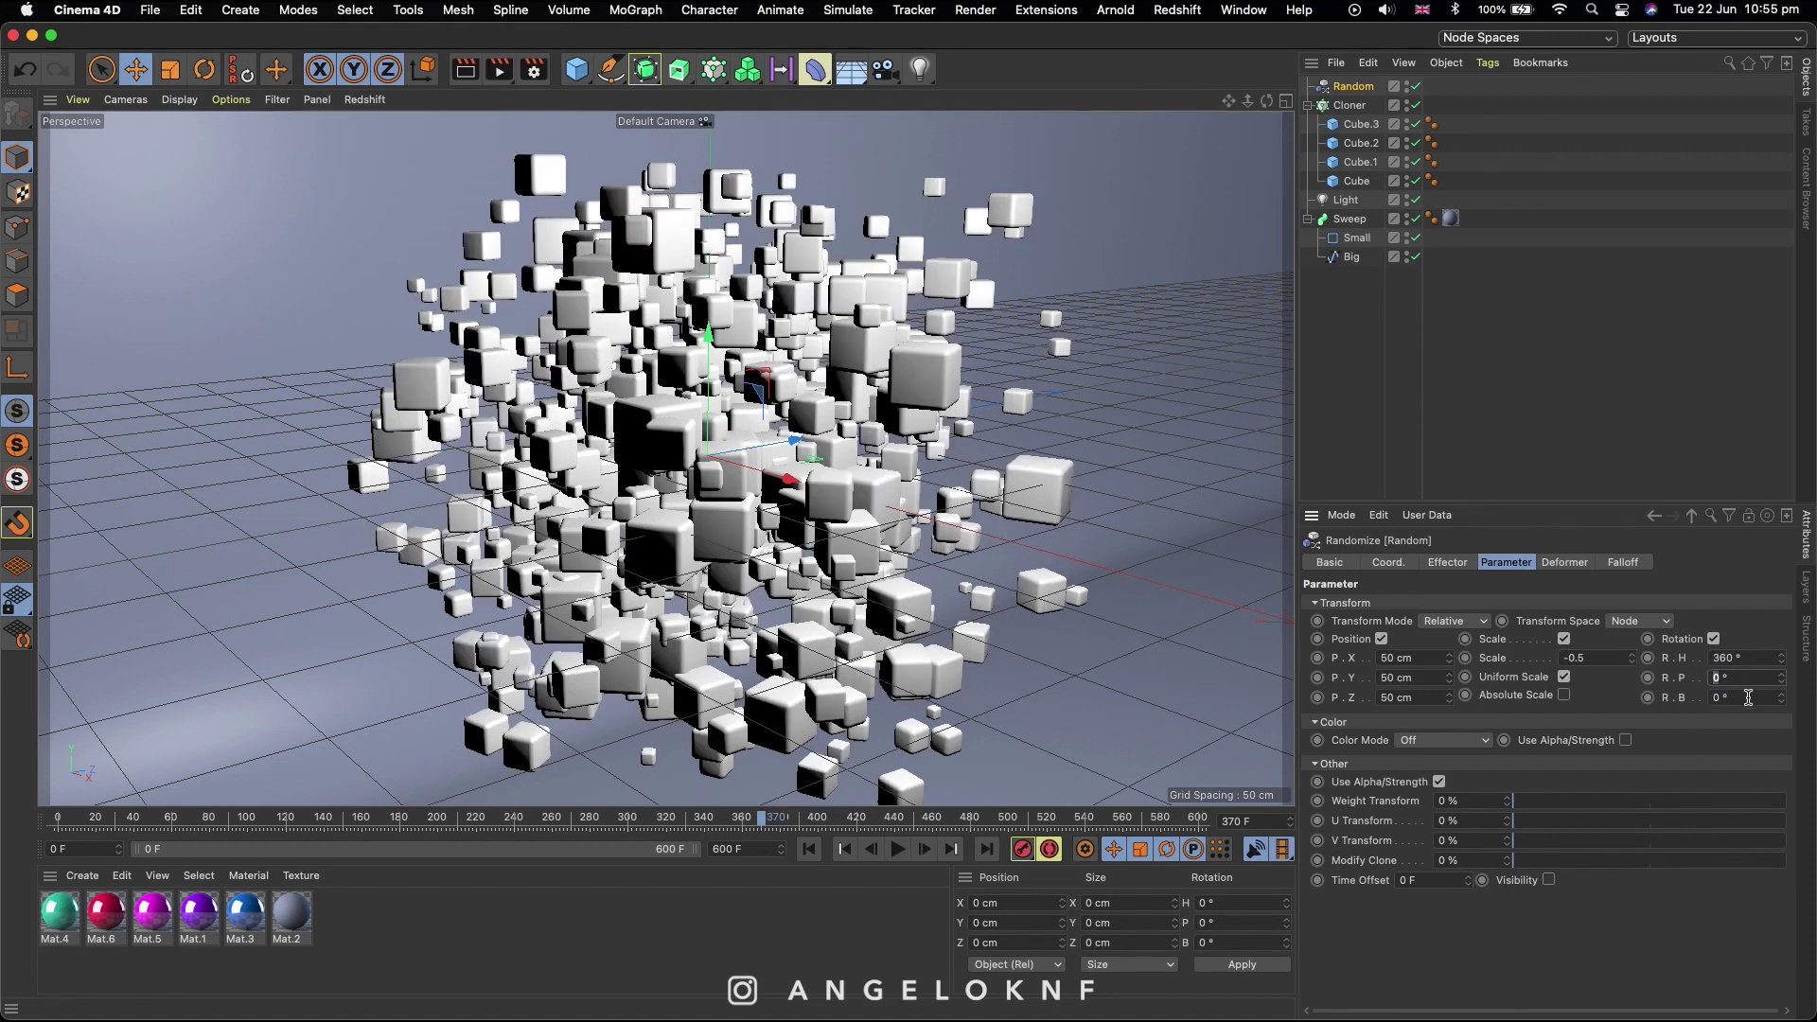
text(360)
click(1726, 699)
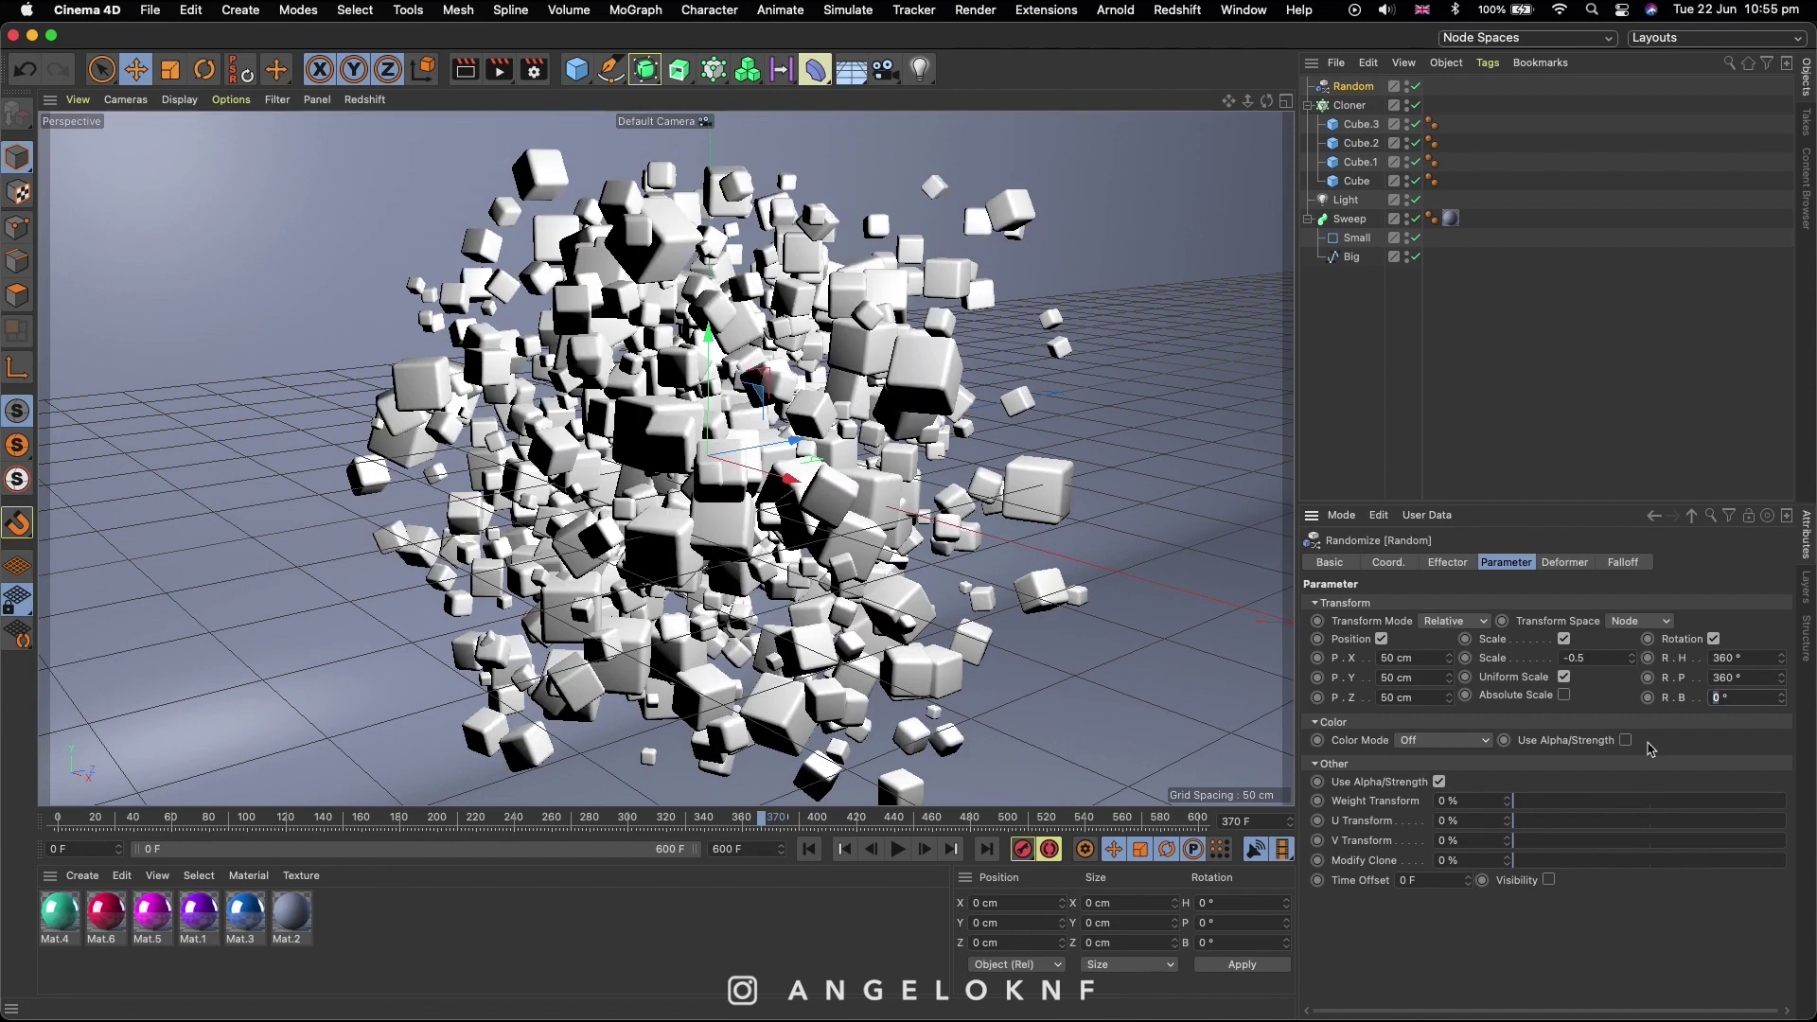
Step: Add a 100 cm Sphere and move it along Z to sit beside the cube cluster
click(579, 72)
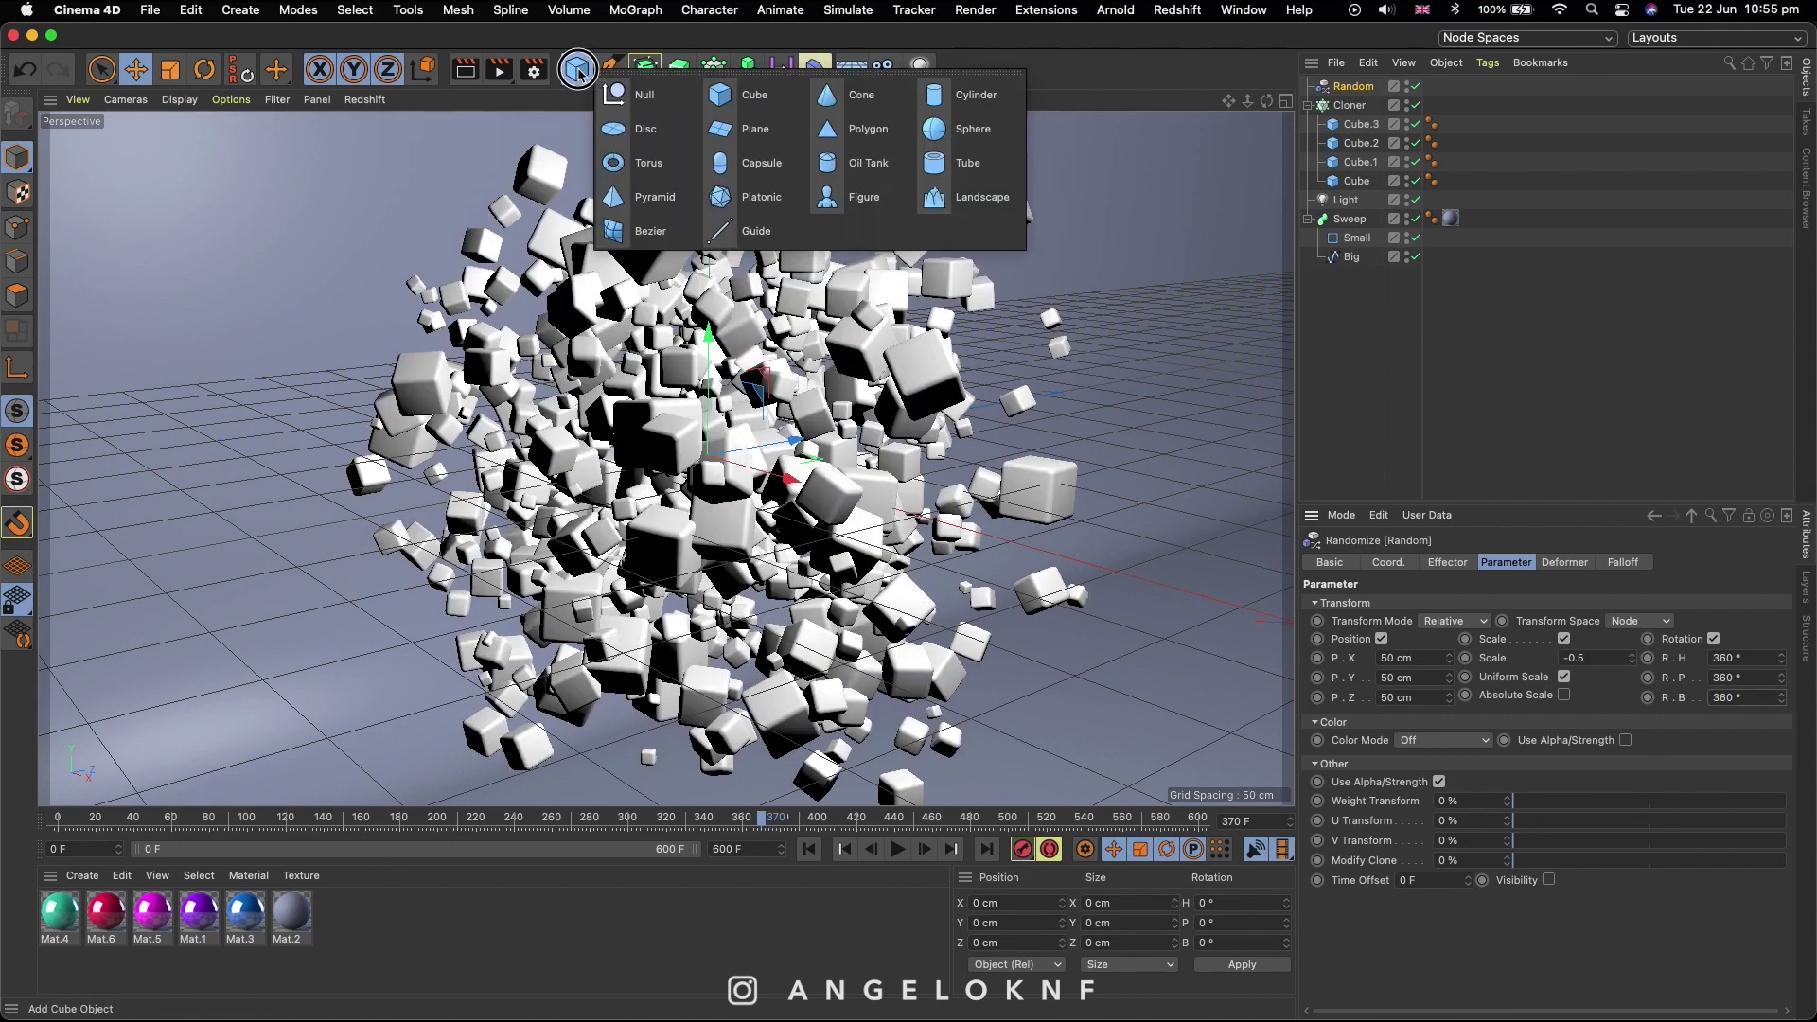
click(982, 138)
drag(798, 441, 1212, 377)
drag(1266, 100, 1079, 487)
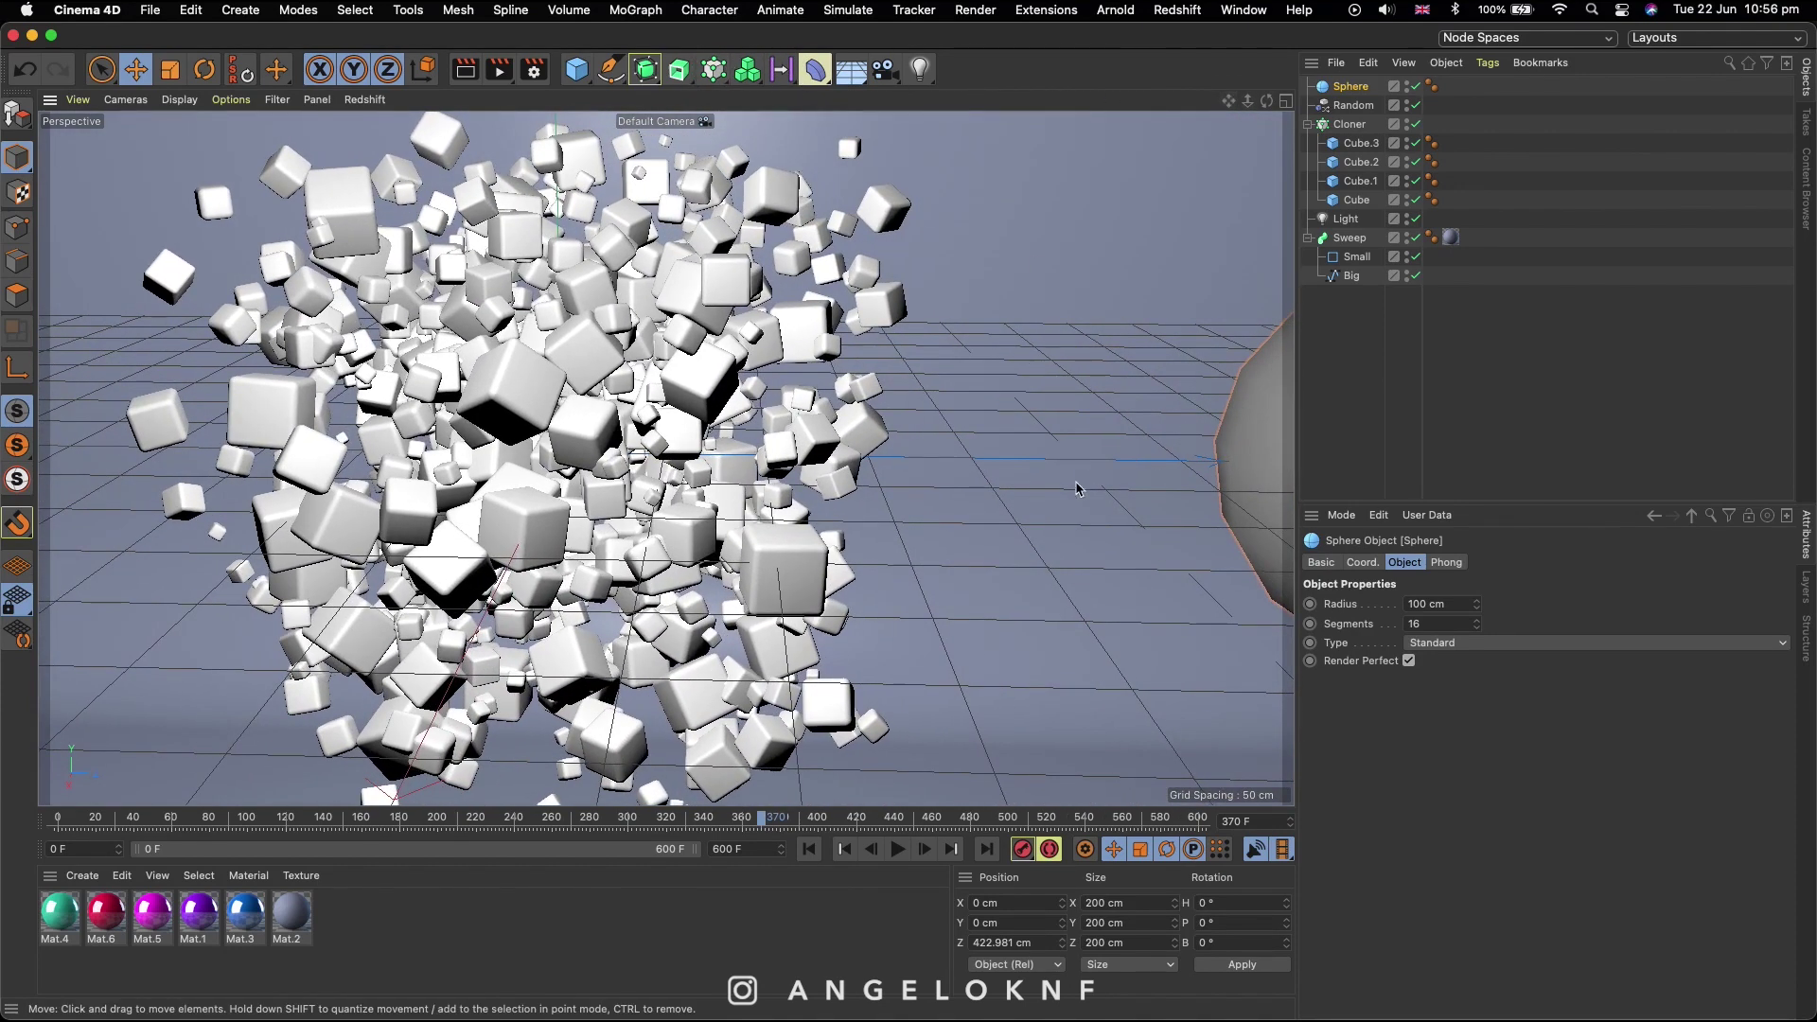
scroll(1170, 296, down, 5)
drag(1230, 473, 1042, 484)
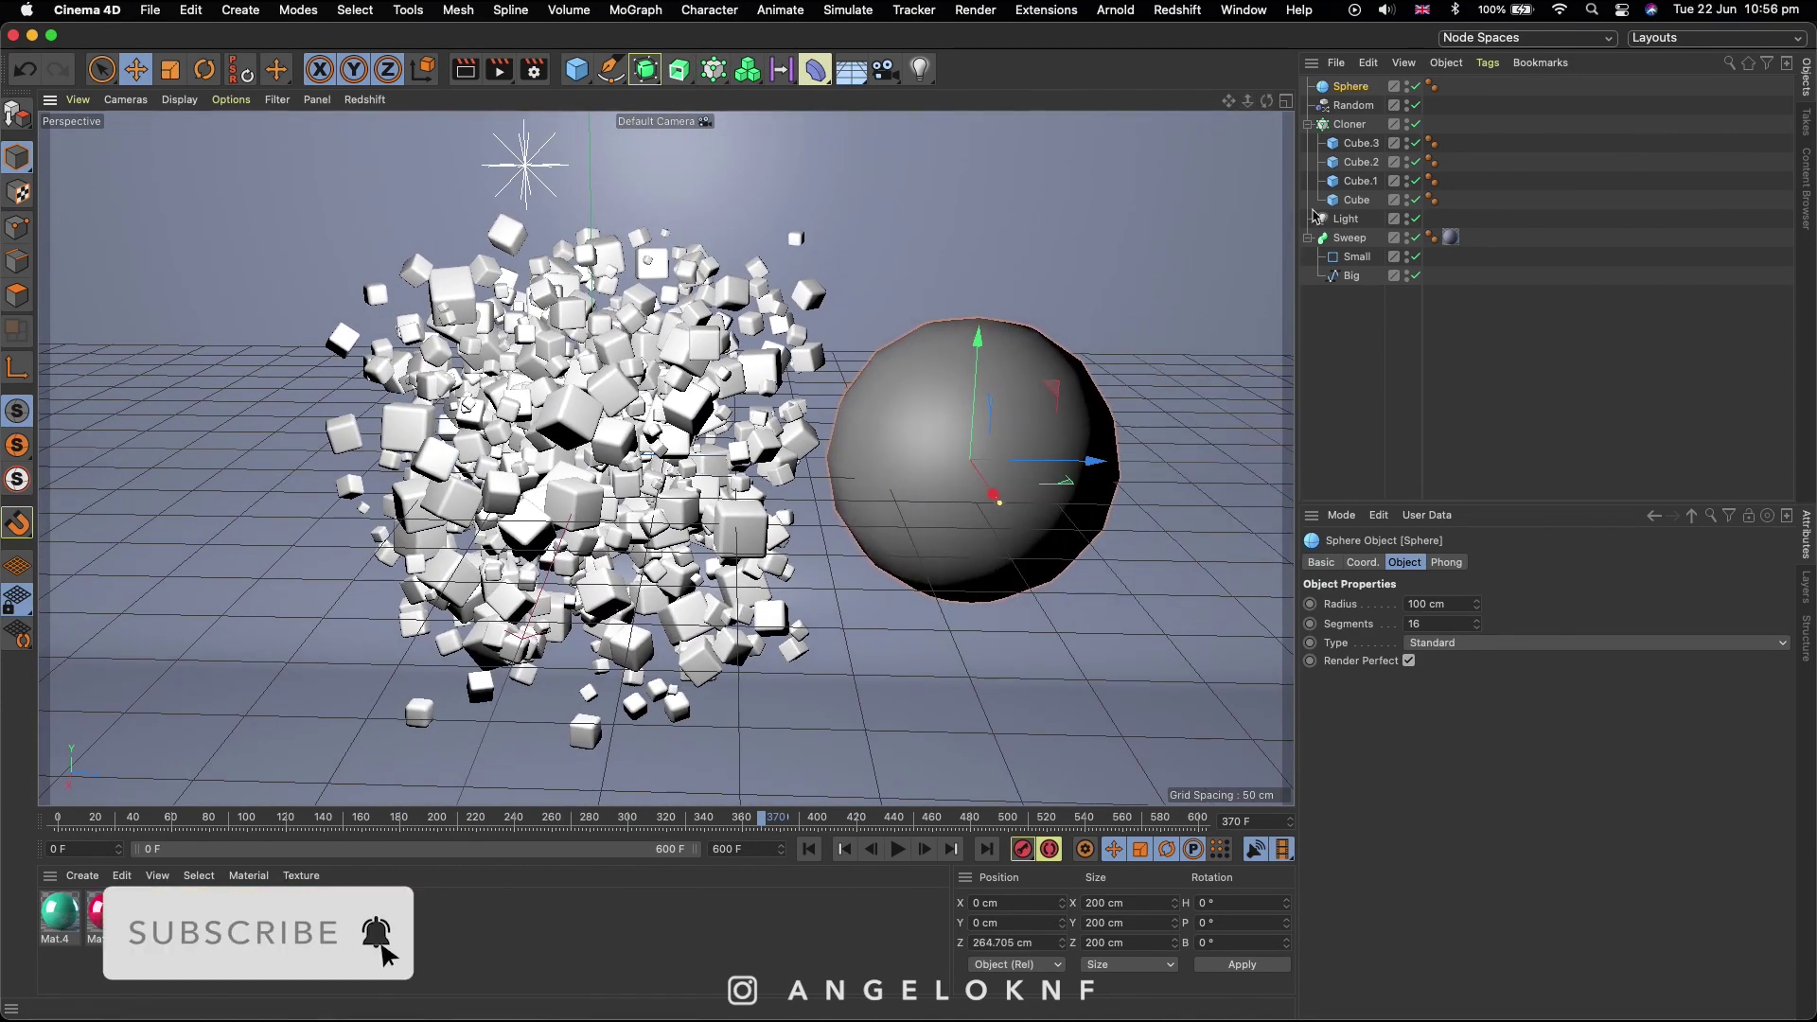
Step: Add a Rigid Body tag to the Cloner and set its Follow Position to 5
right_click(1358, 126)
mouse_move(1375, 141)
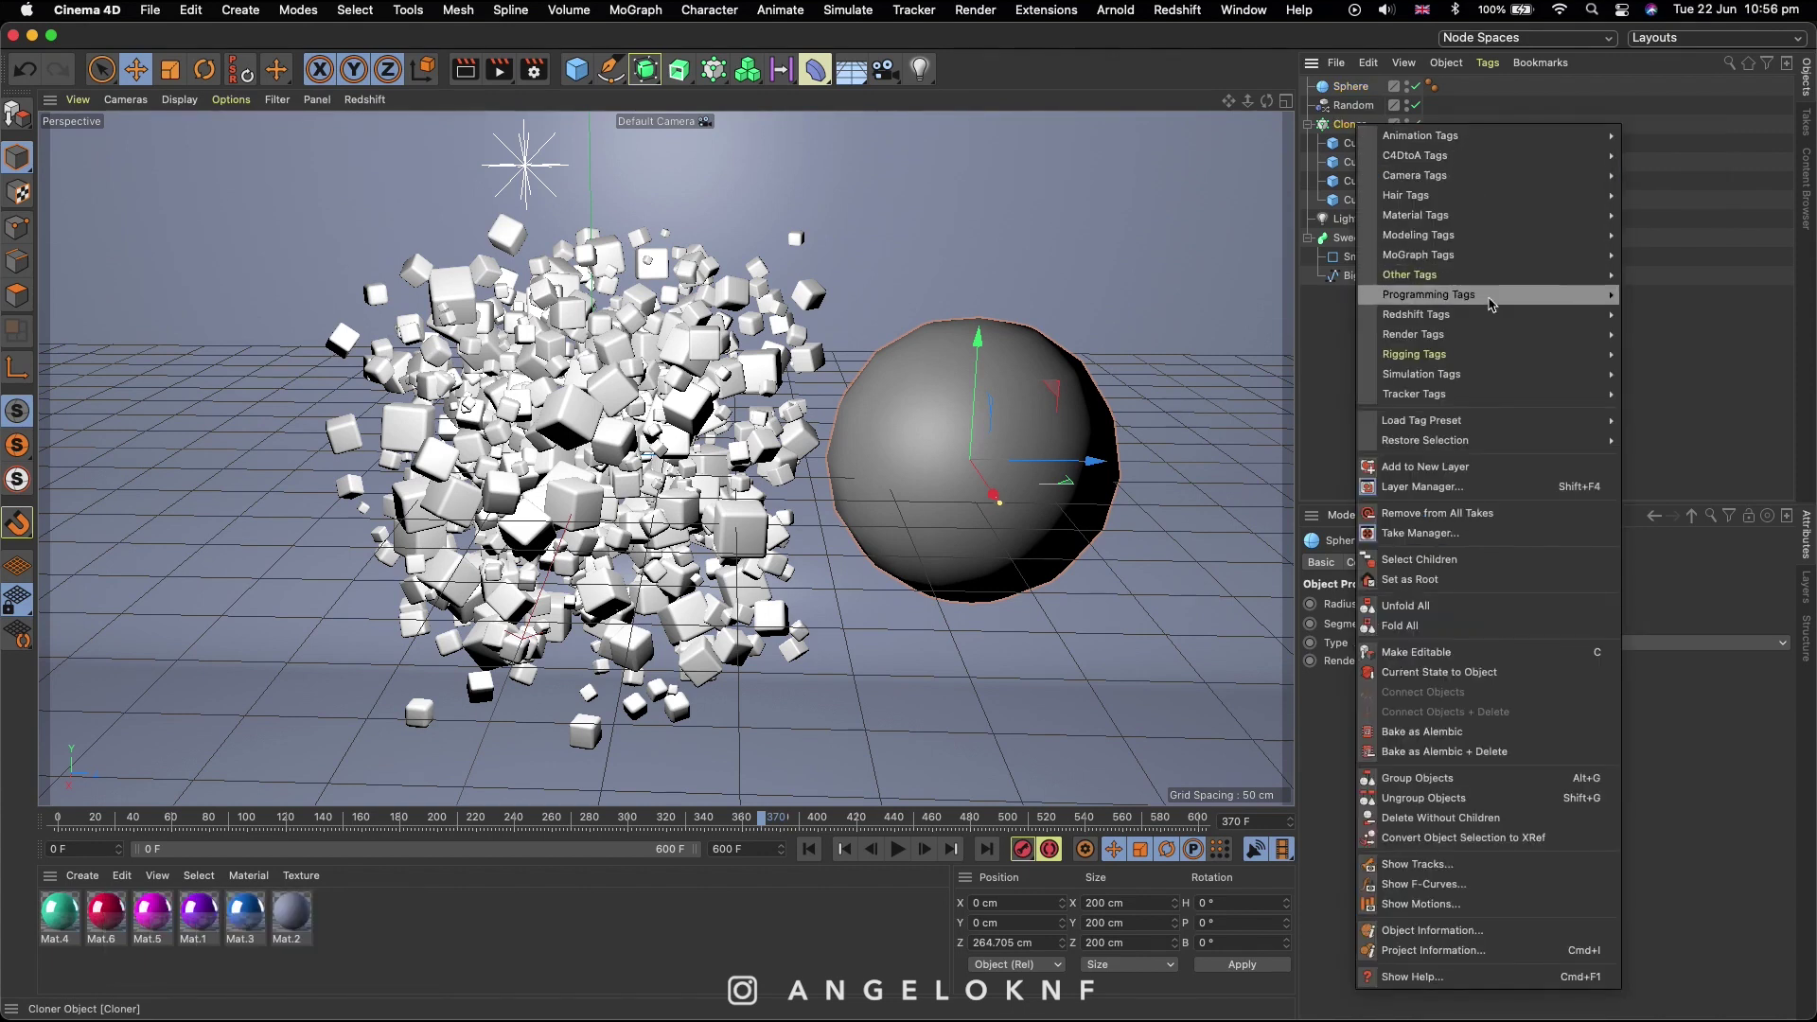
mouse_move(1511, 379)
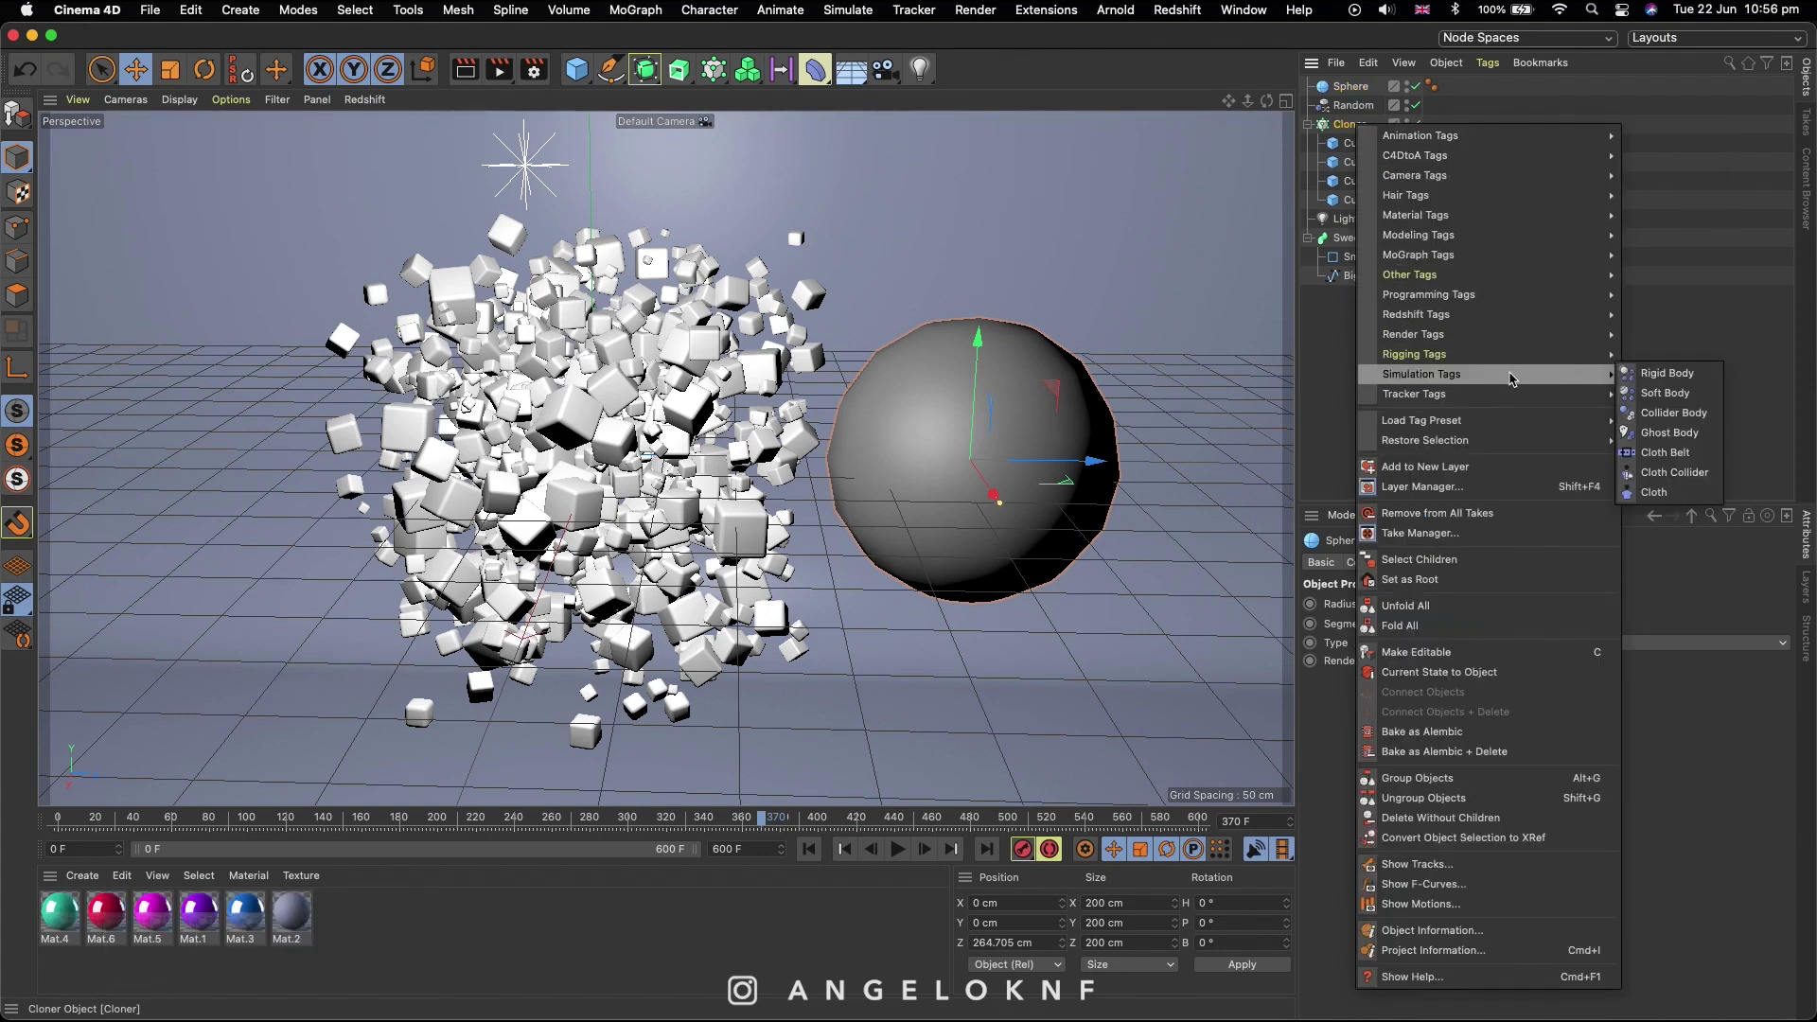
click(1668, 374)
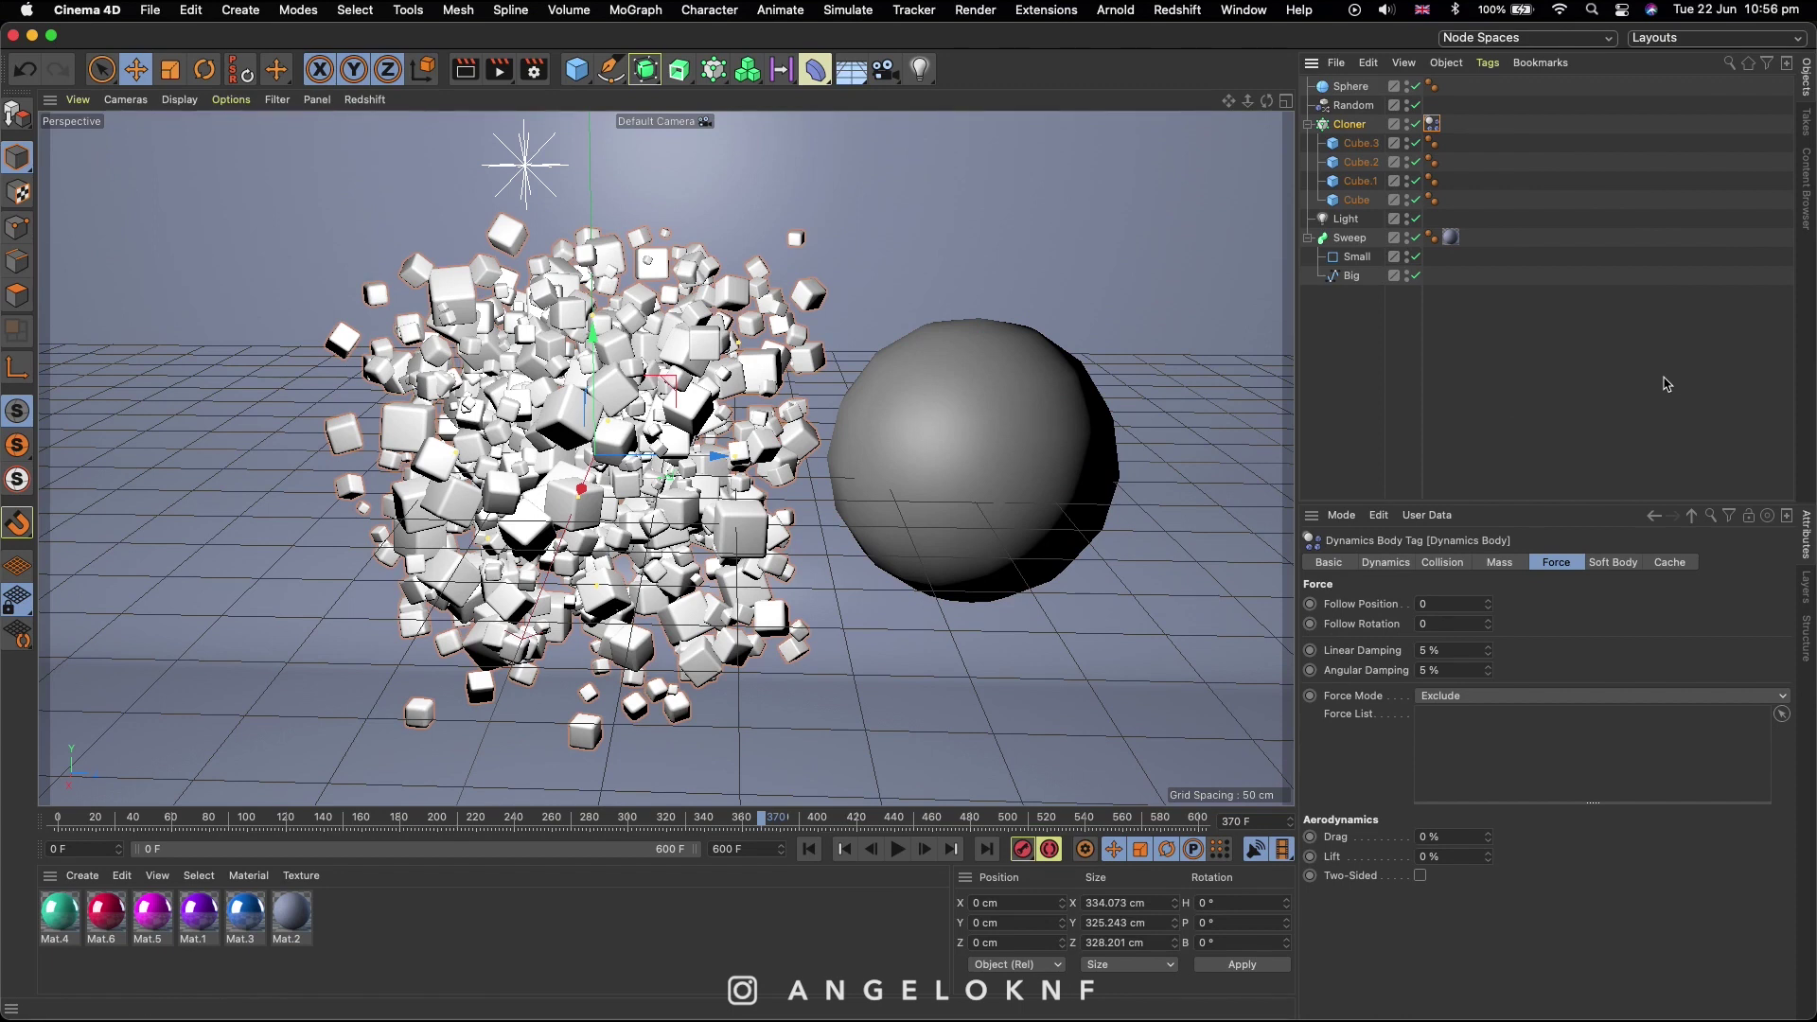
click(1445, 563)
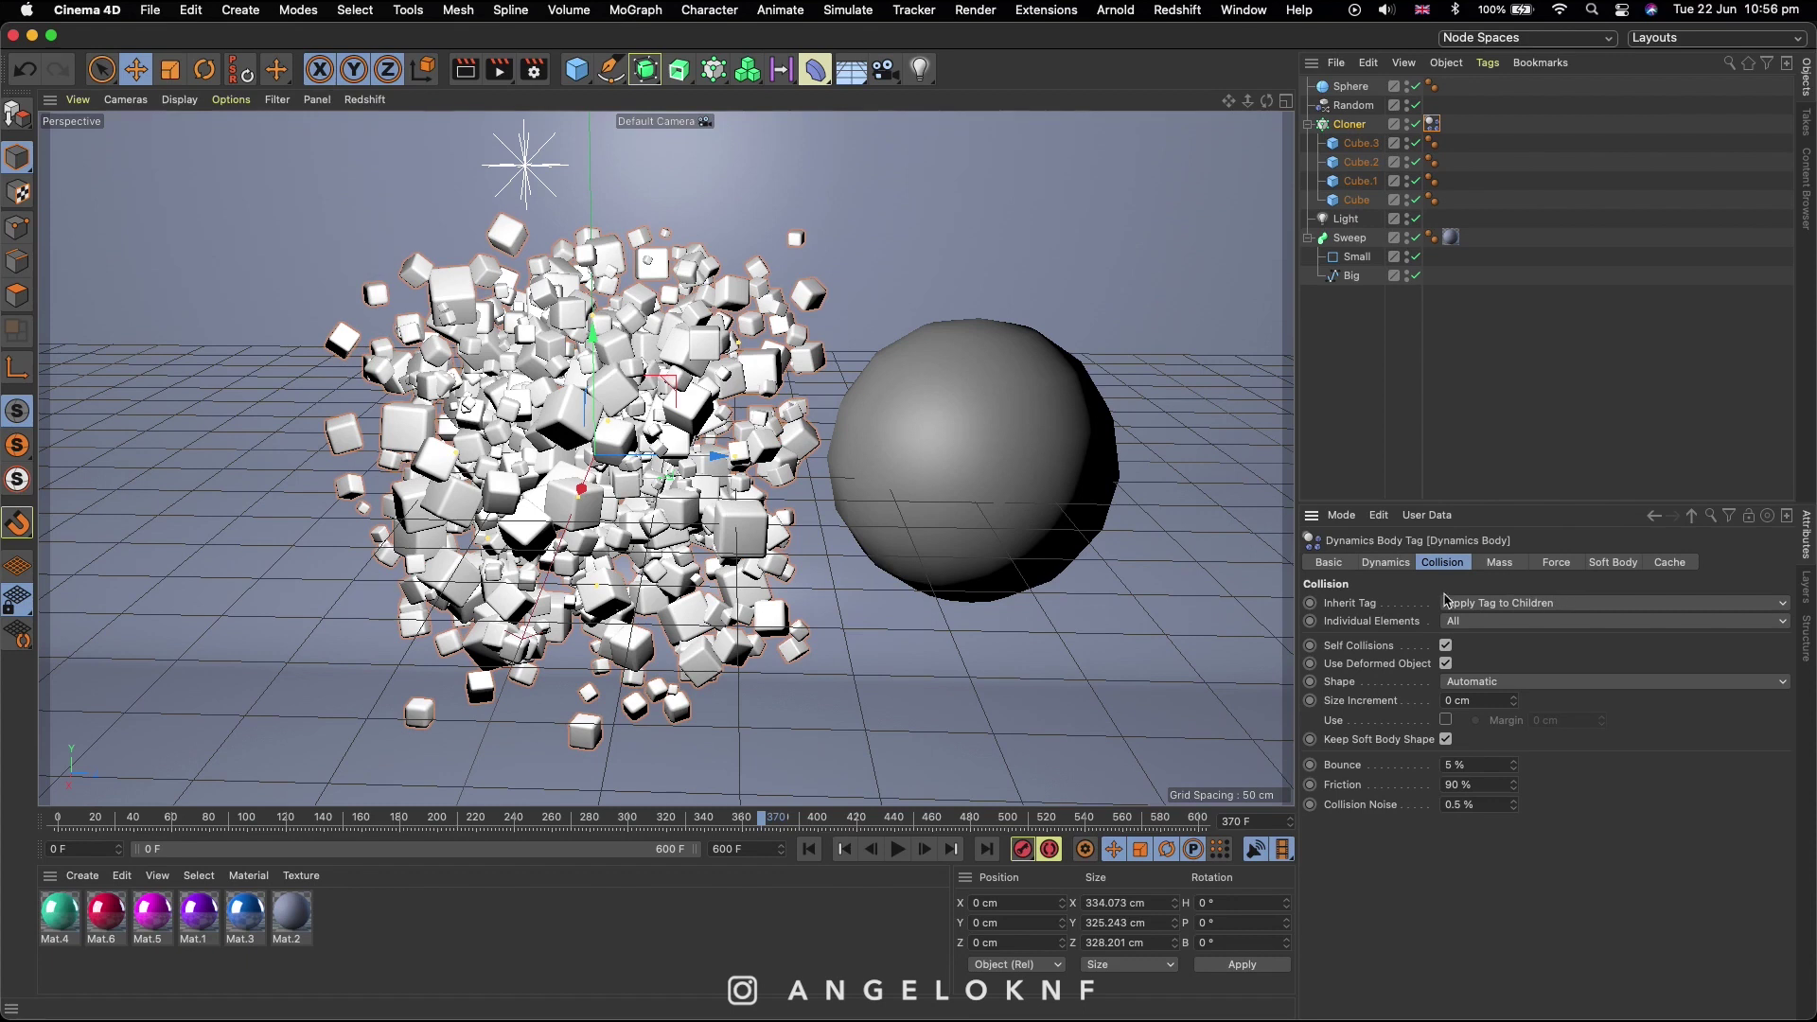
click(1560, 564)
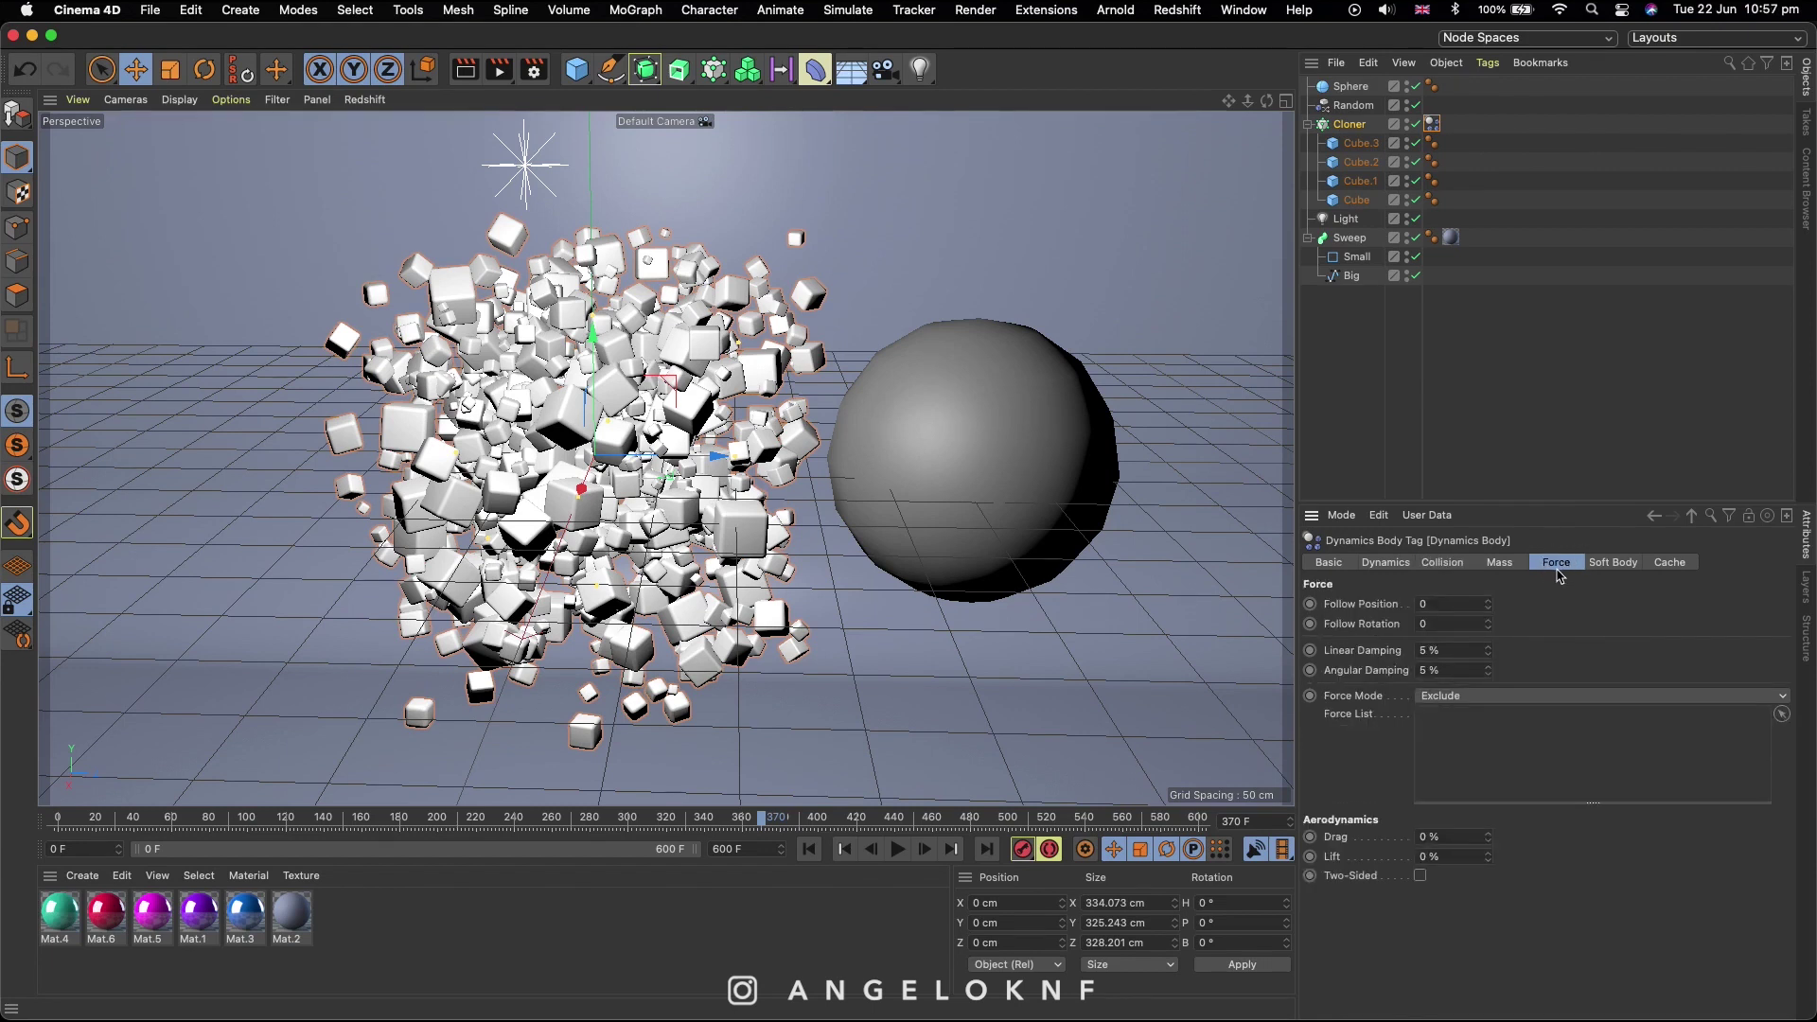
click(1438, 599)
text(5)
click(1355, 87)
Step: Give the Sphere a Collider Body dynamics tag
right_click(1359, 92)
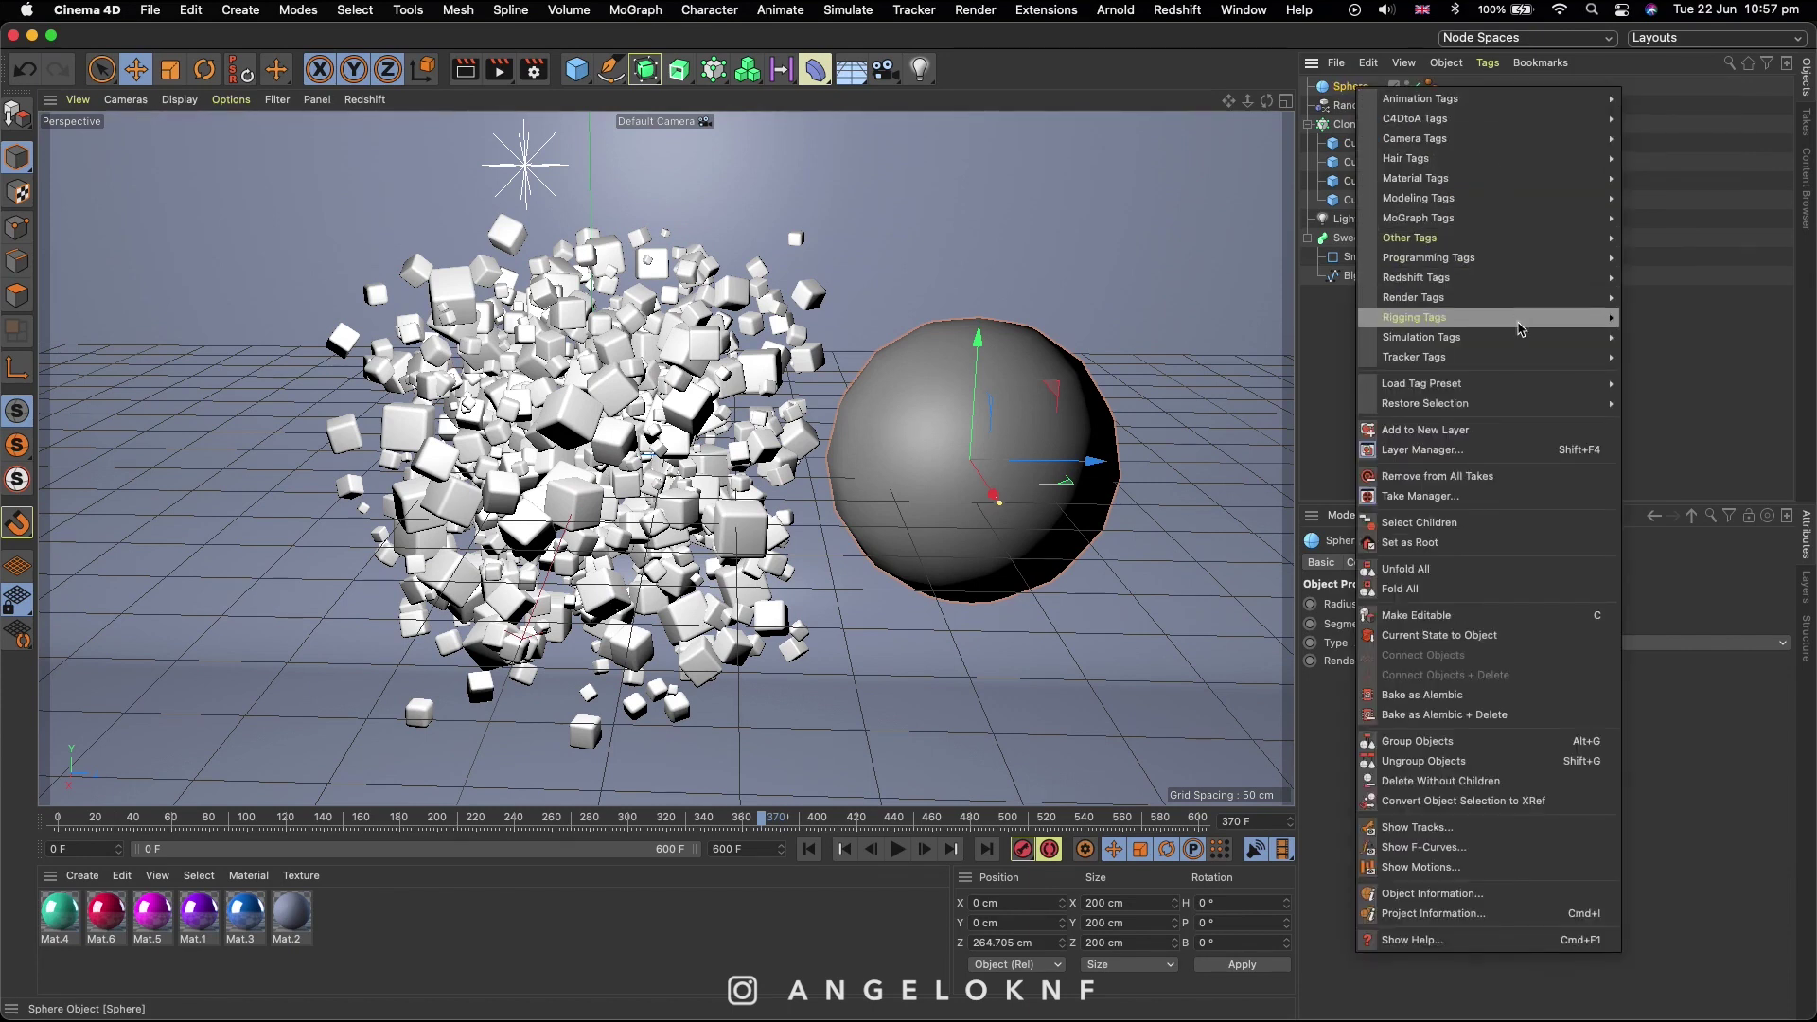
mouse_move(1519, 339)
click(1689, 380)
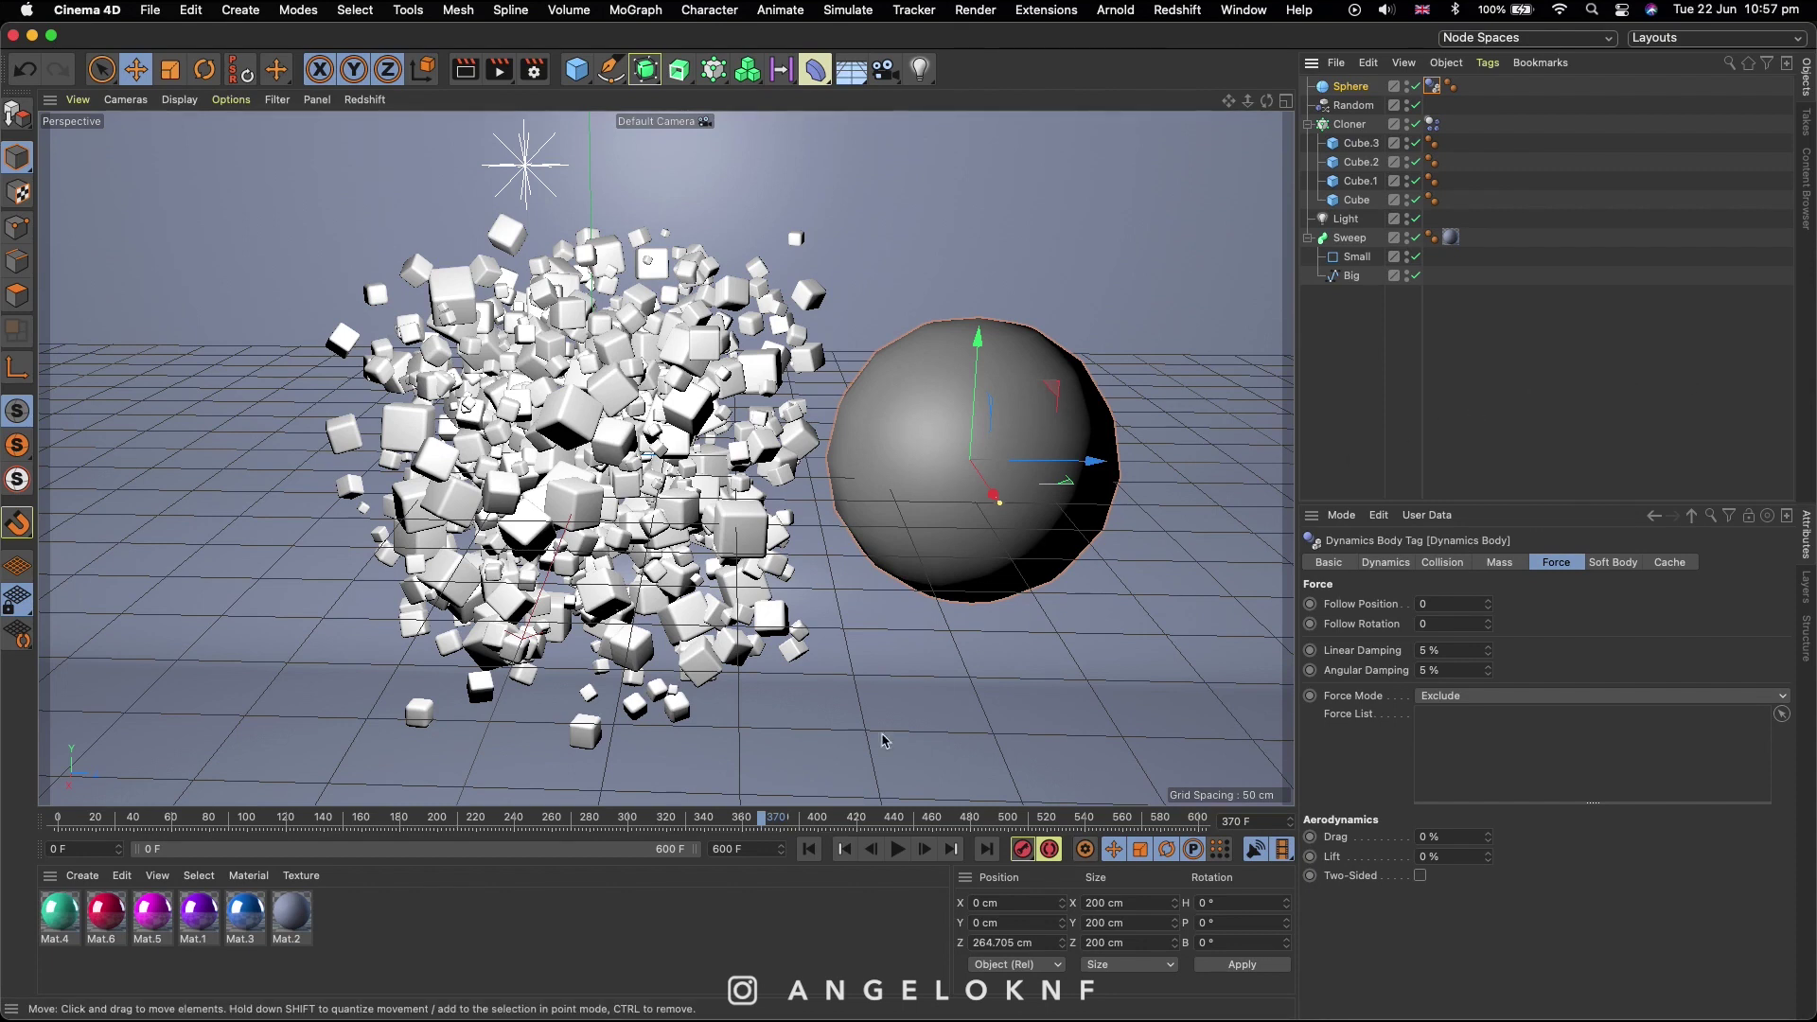
Step: Rewind to frame 0 and play the simulation, stopping at frame 120
click(844, 849)
click(898, 849)
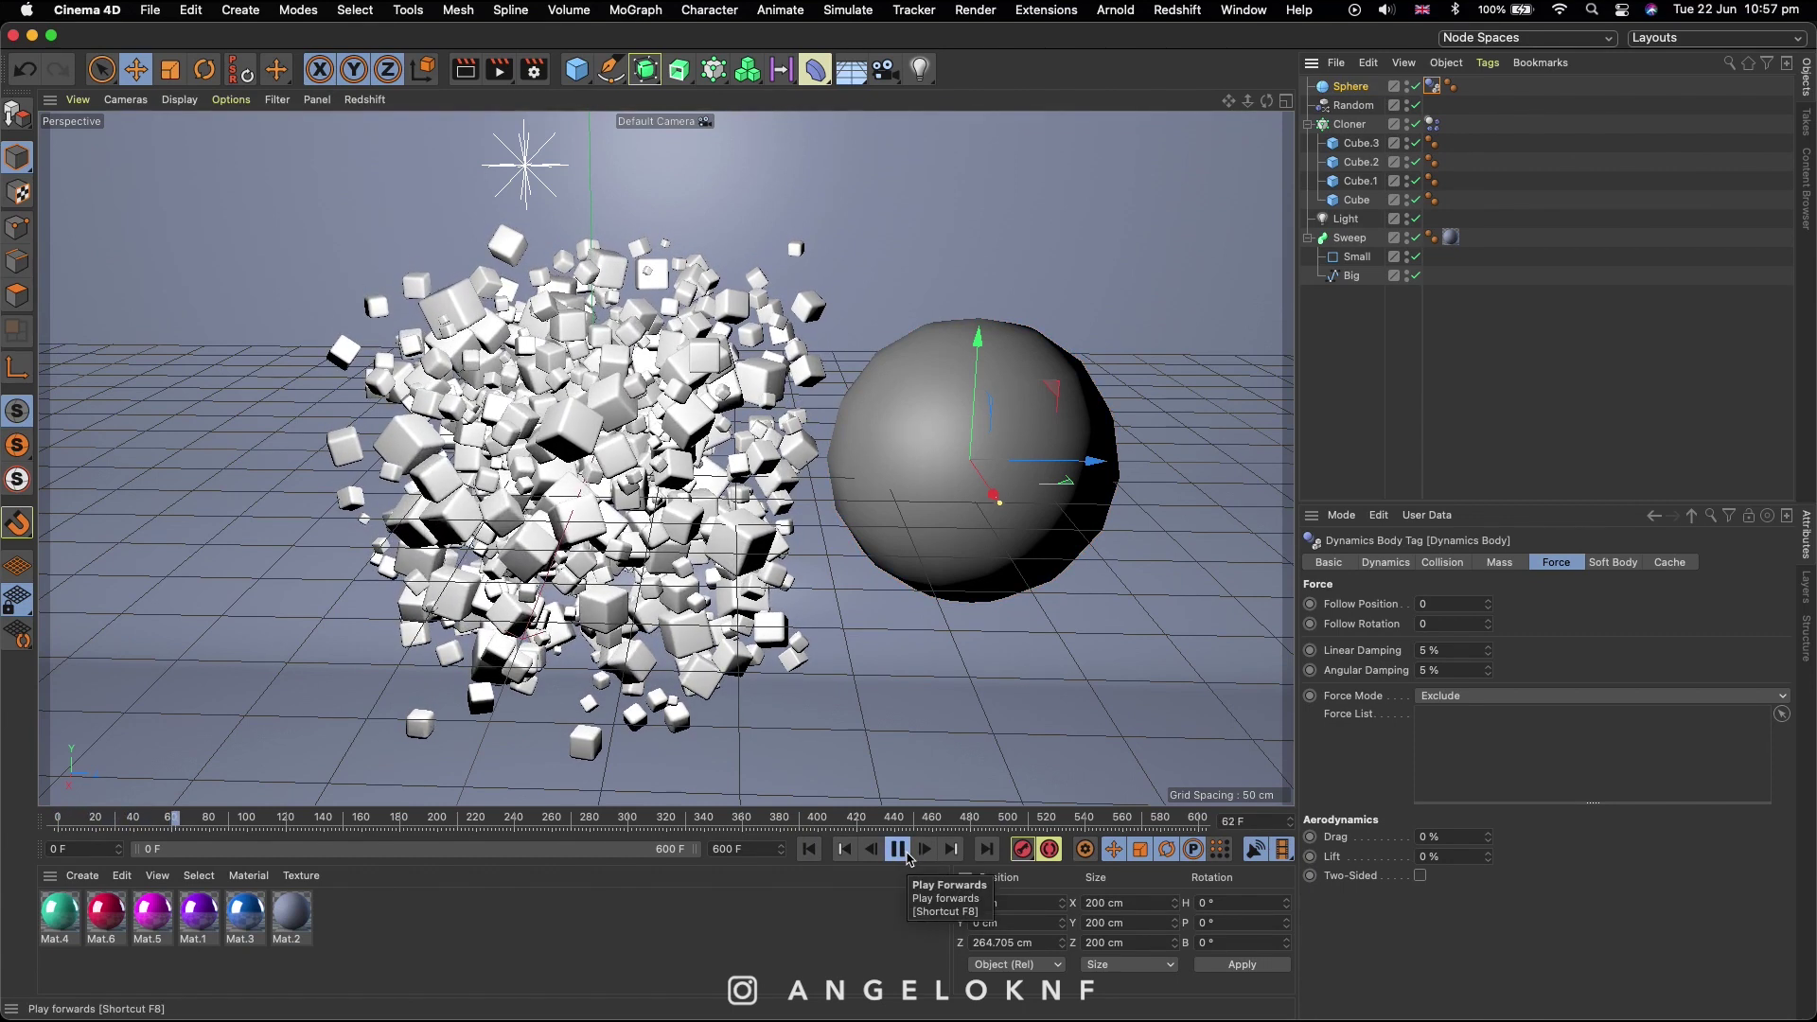
click(900, 851)
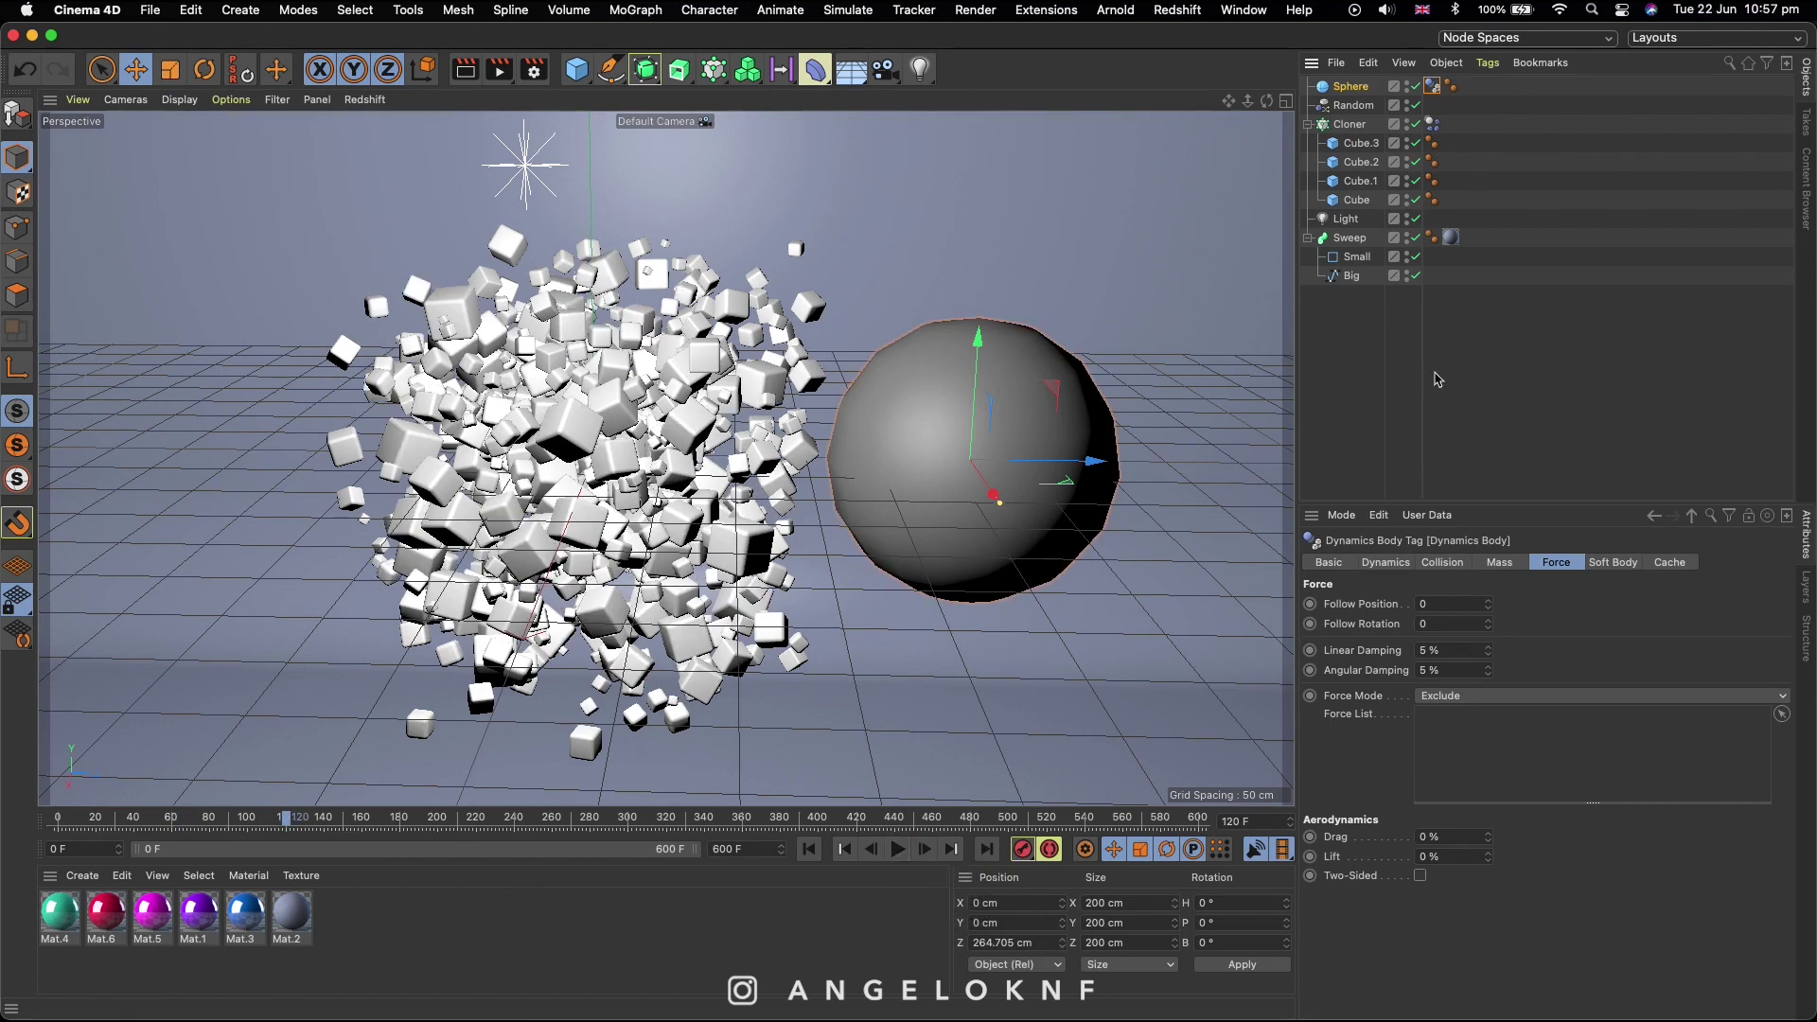
Step: Add a Vibrate tag to the Sphere
right_click(1363, 91)
mouse_move(1367, 103)
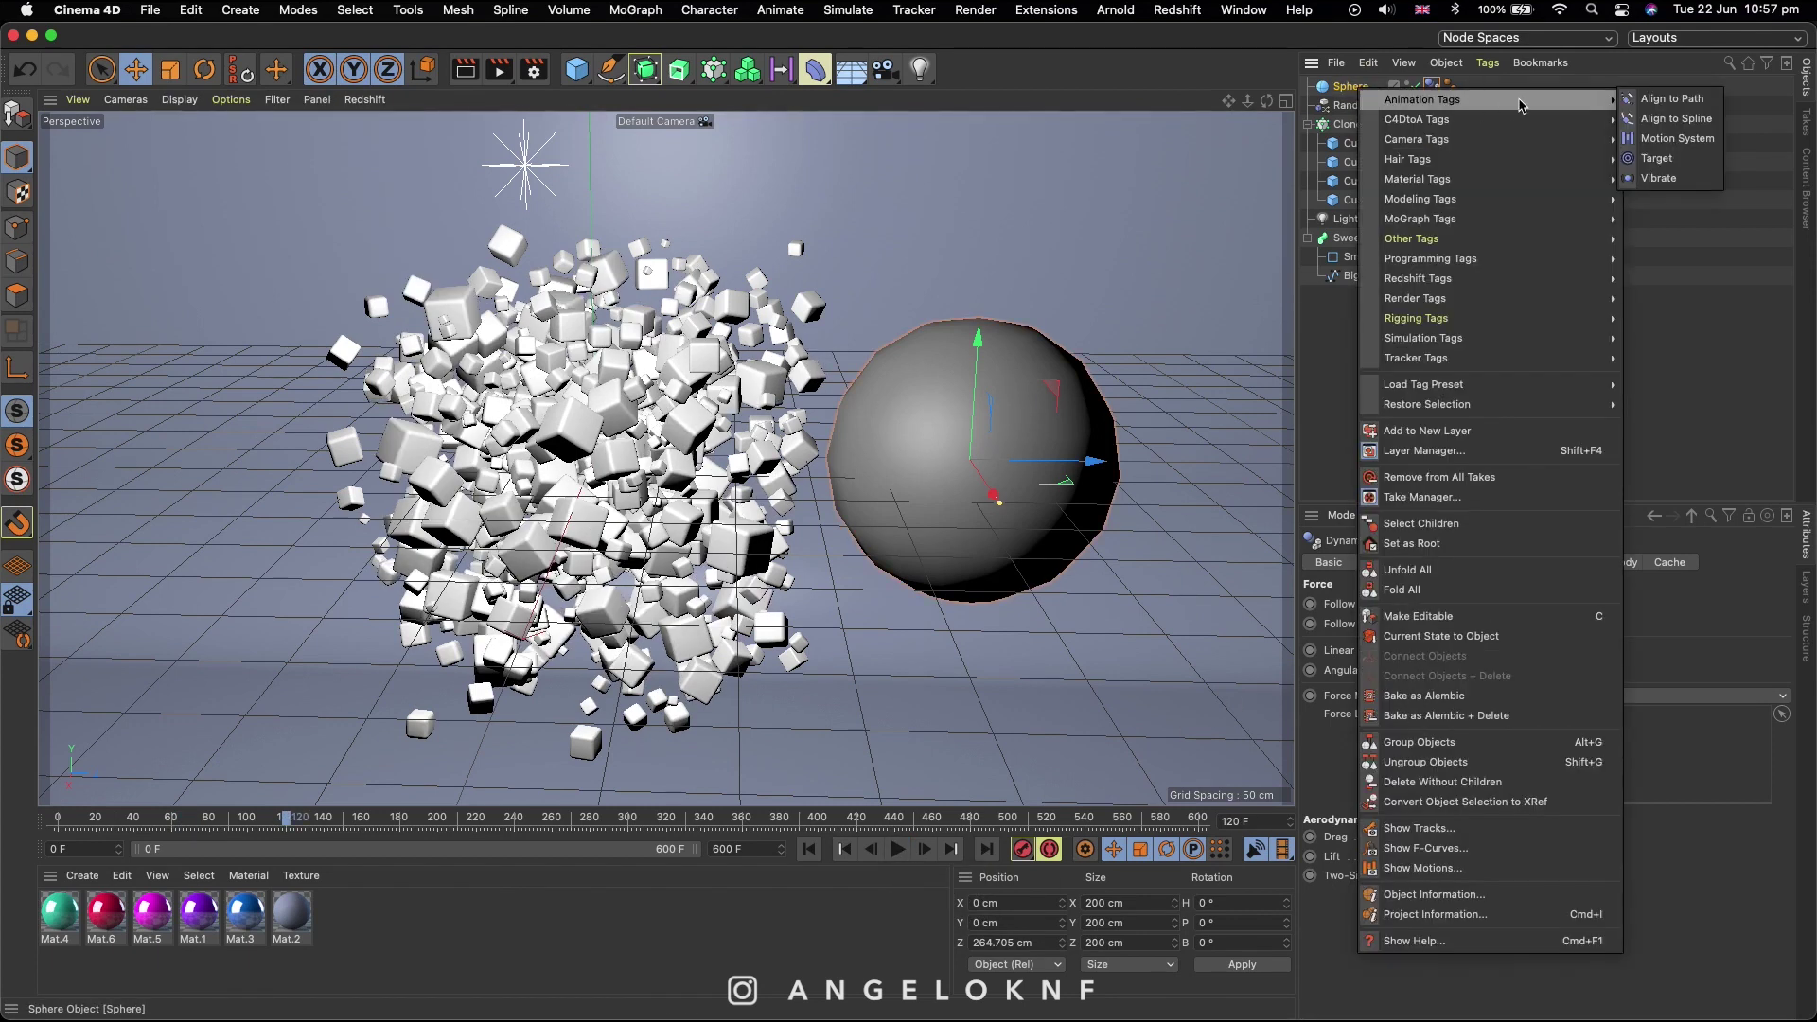
click(1660, 179)
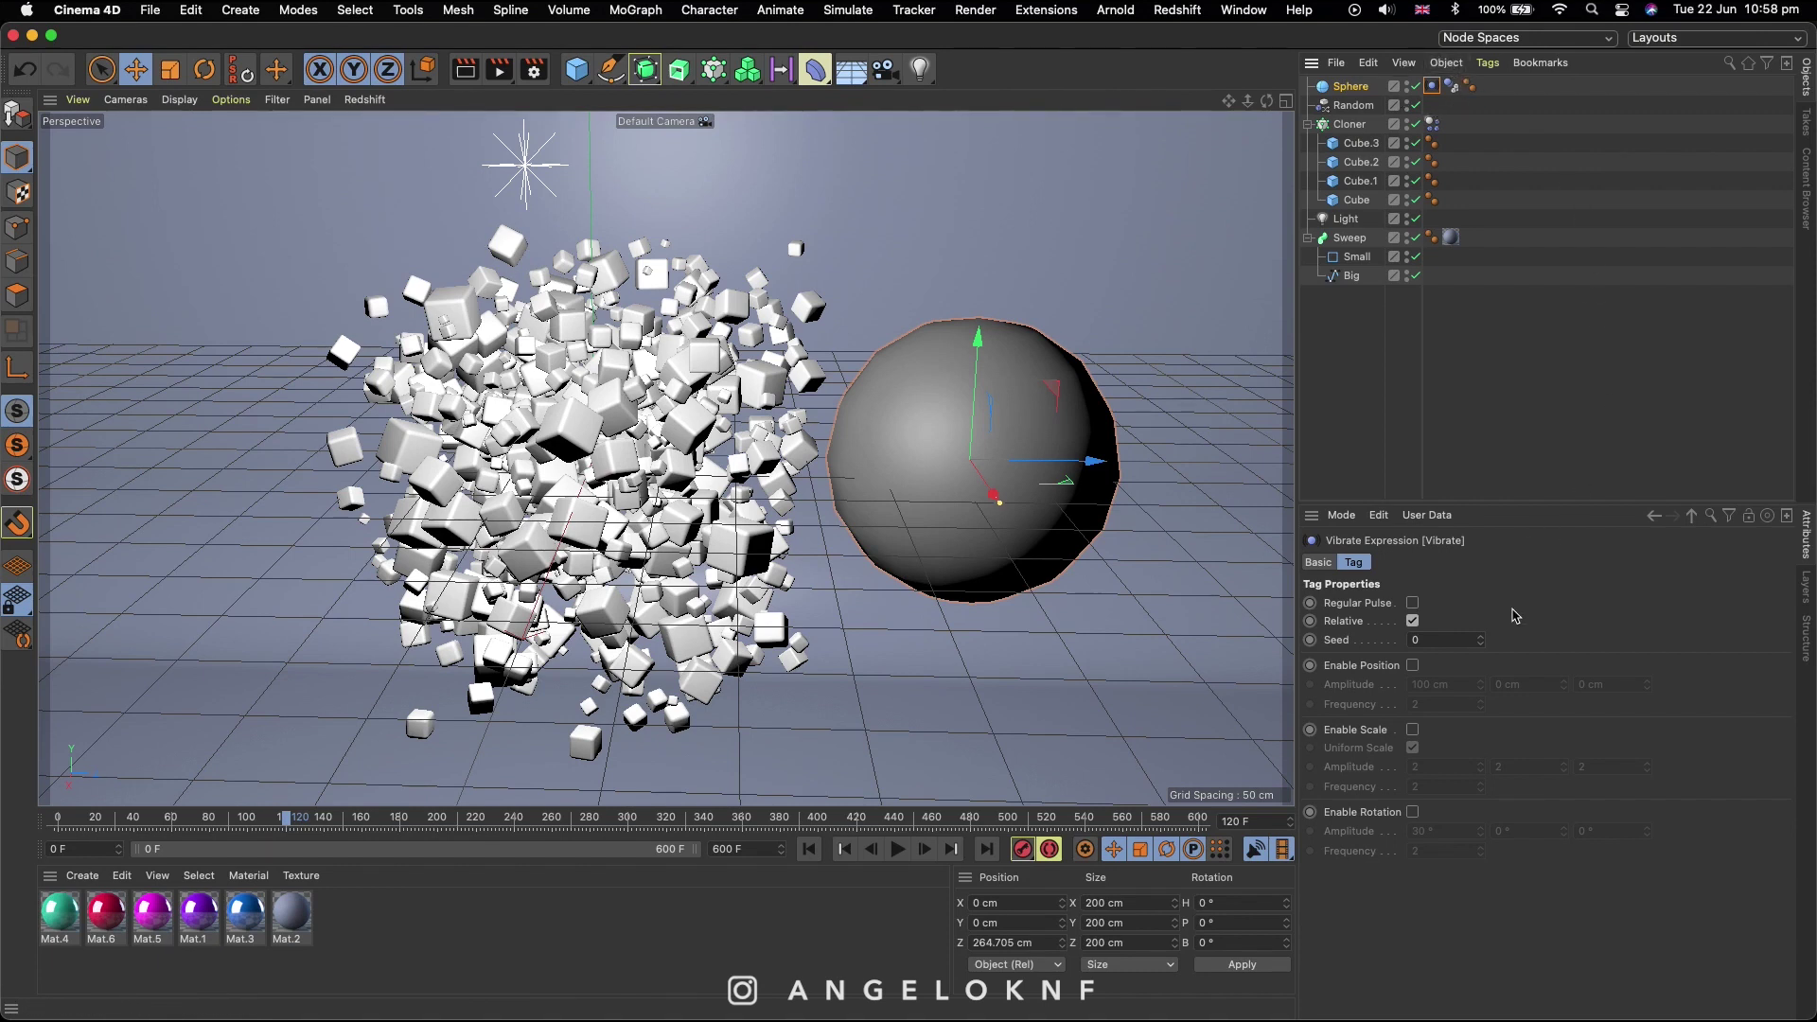
Step: Enable position vibration with Amplitude X, Y and Z of 300 cm
click(1413, 666)
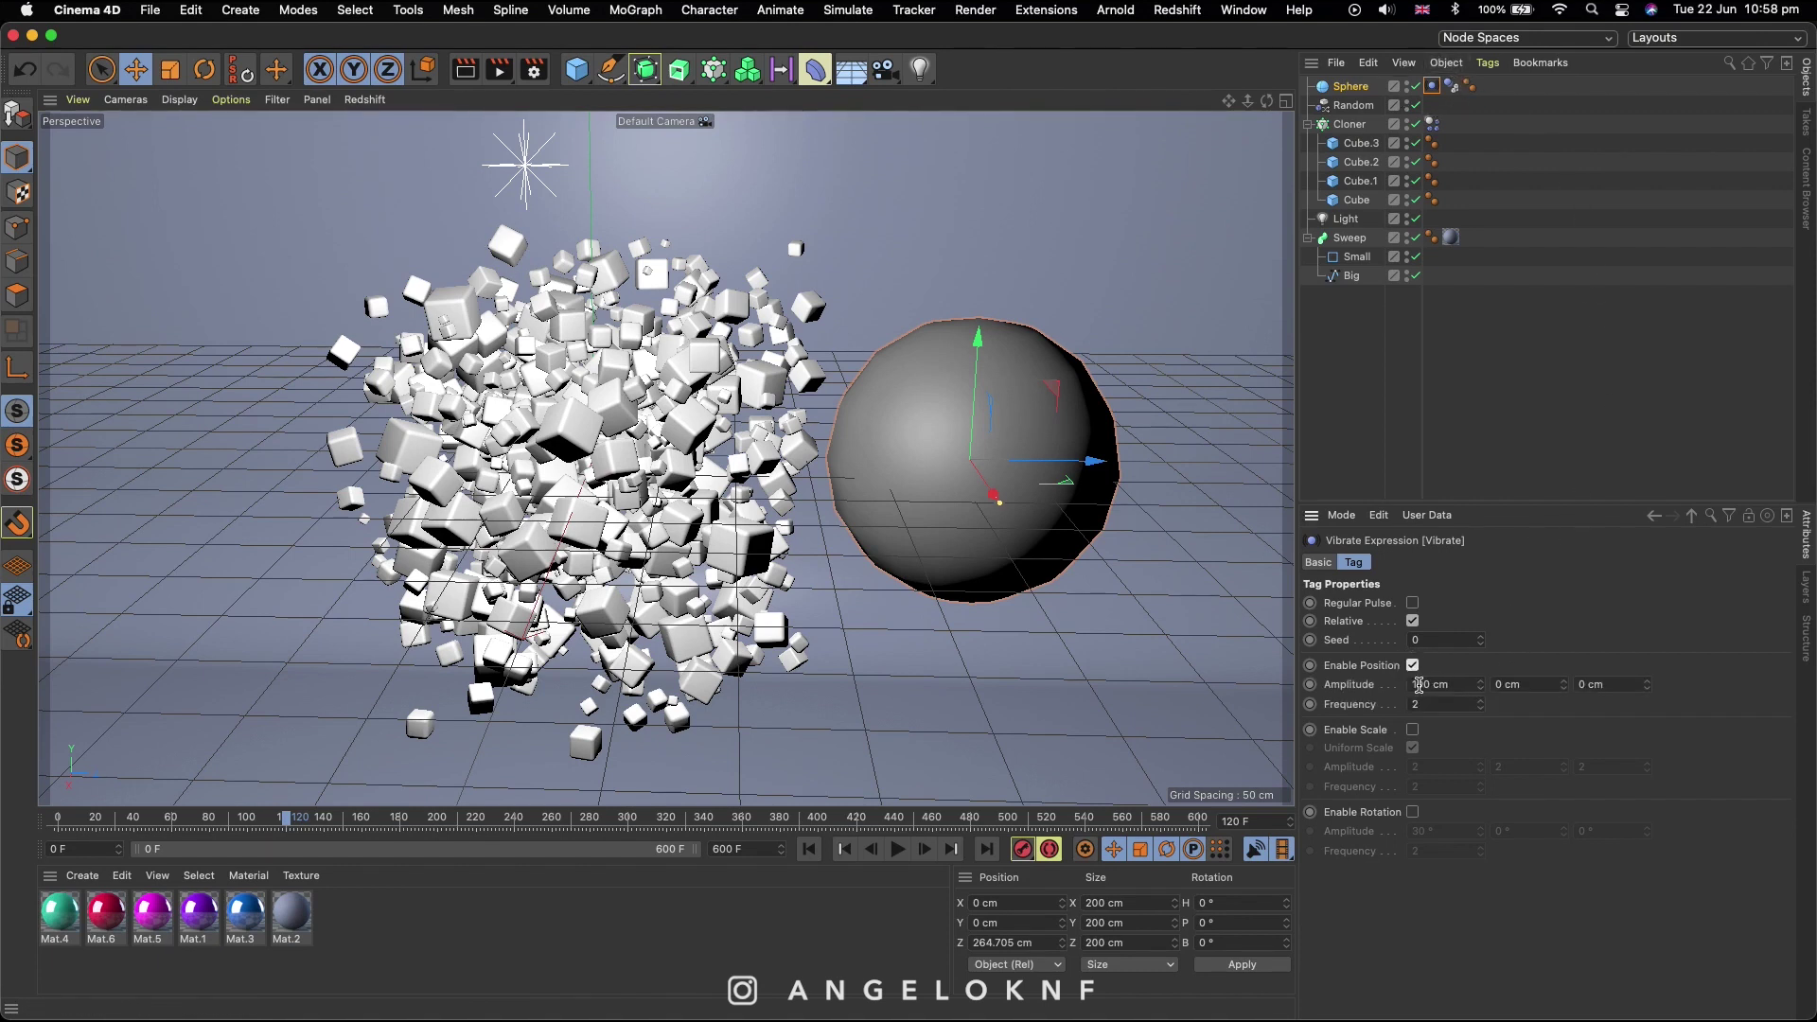
double_click(1418, 684)
text(300)
key(Return)
click(1503, 684)
click(1580, 684)
text(30)
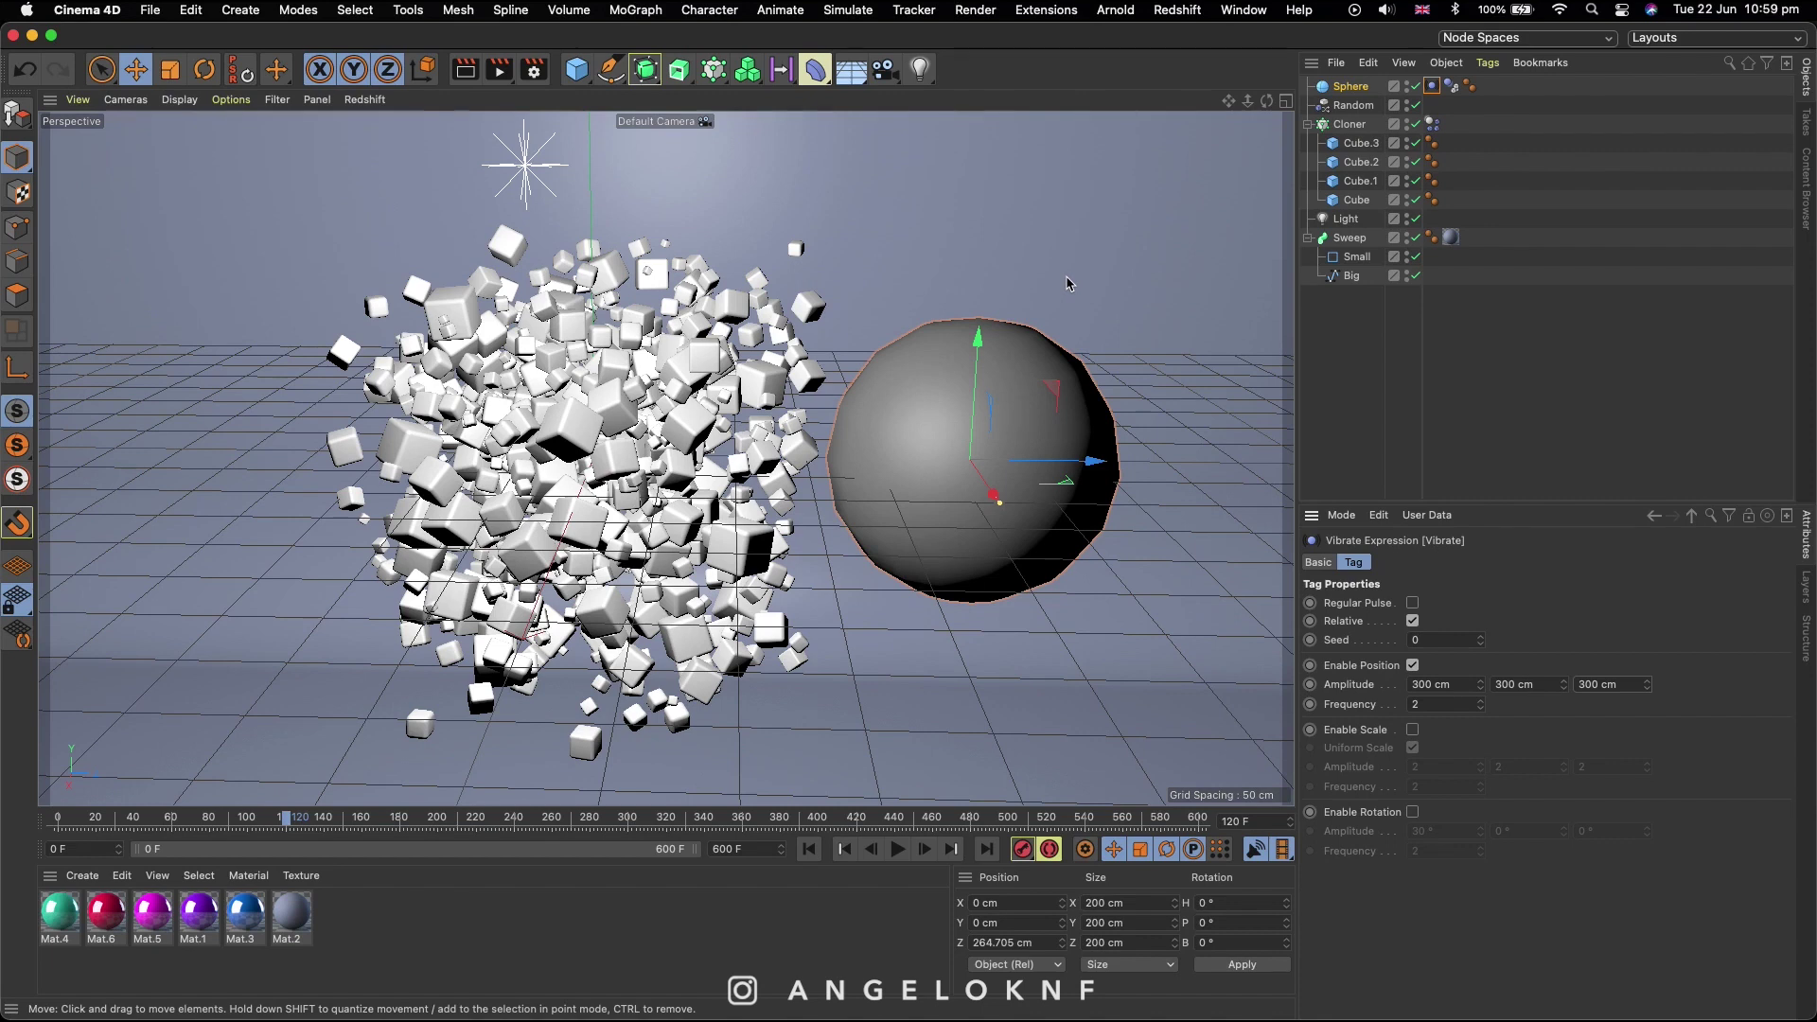
Step: Add an omni light left of and below the cubes, then move the Sphere into the cube cloud
click(922, 75)
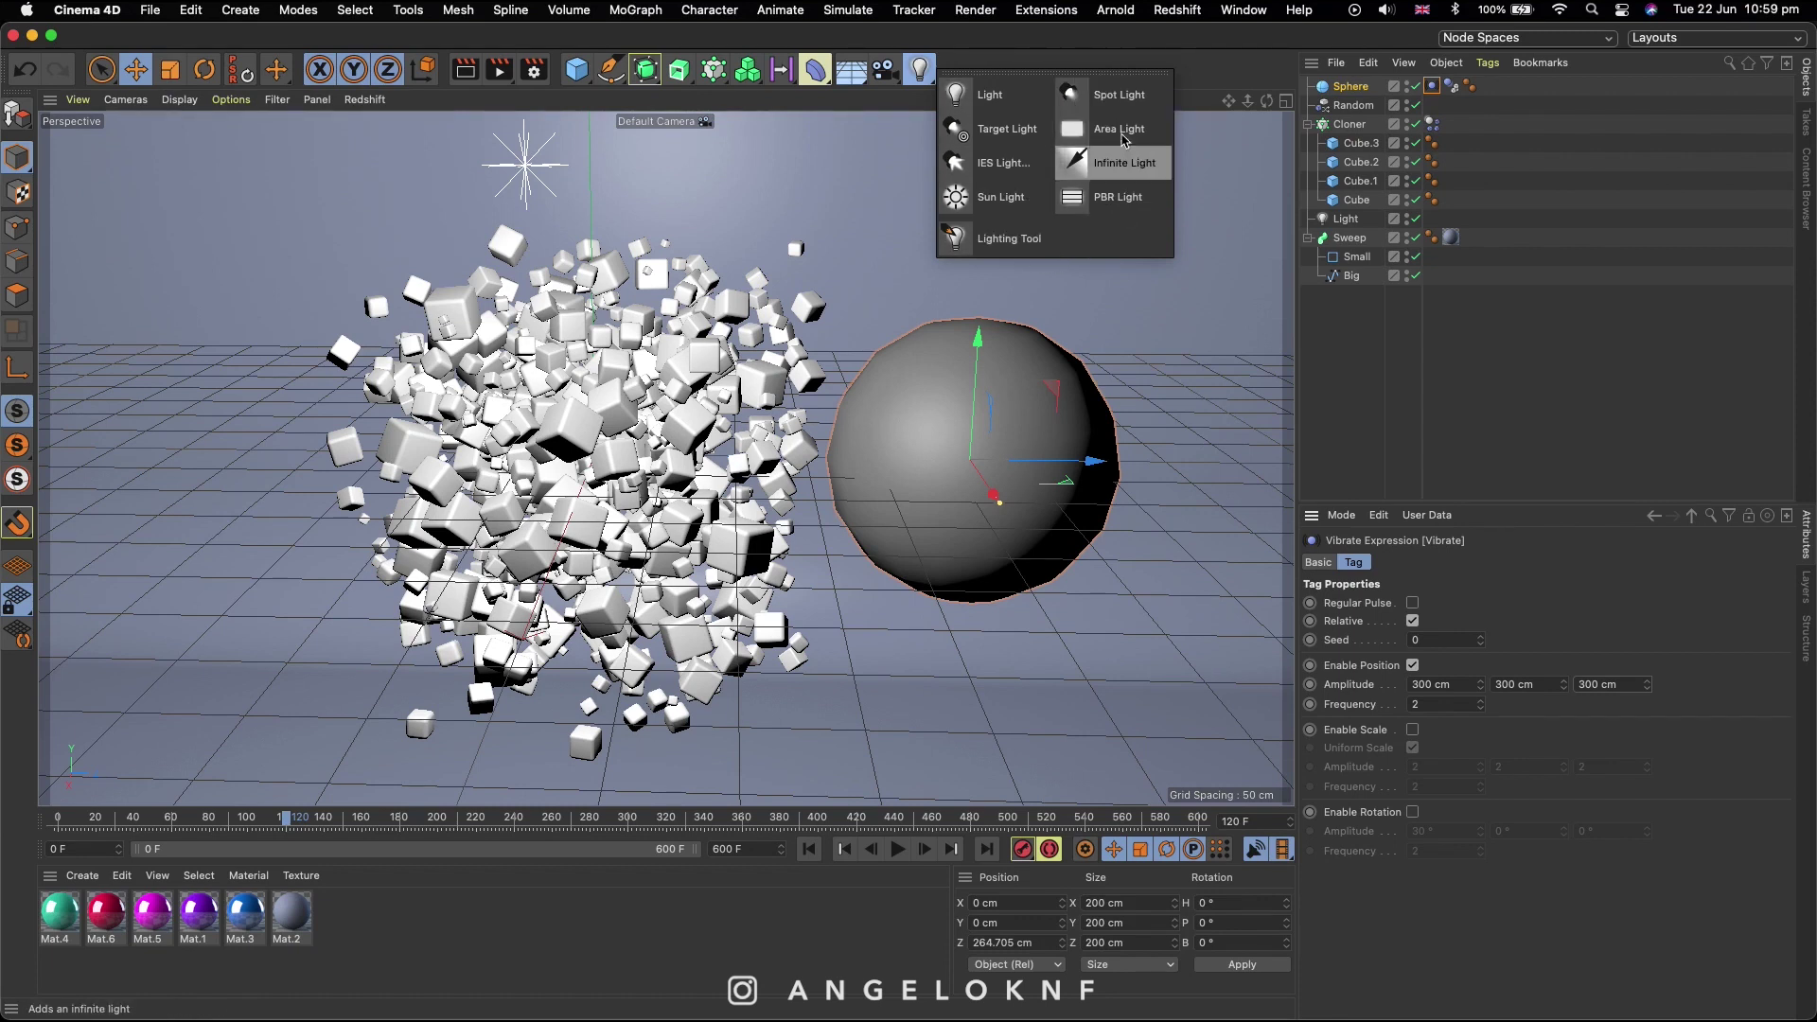
click(999, 94)
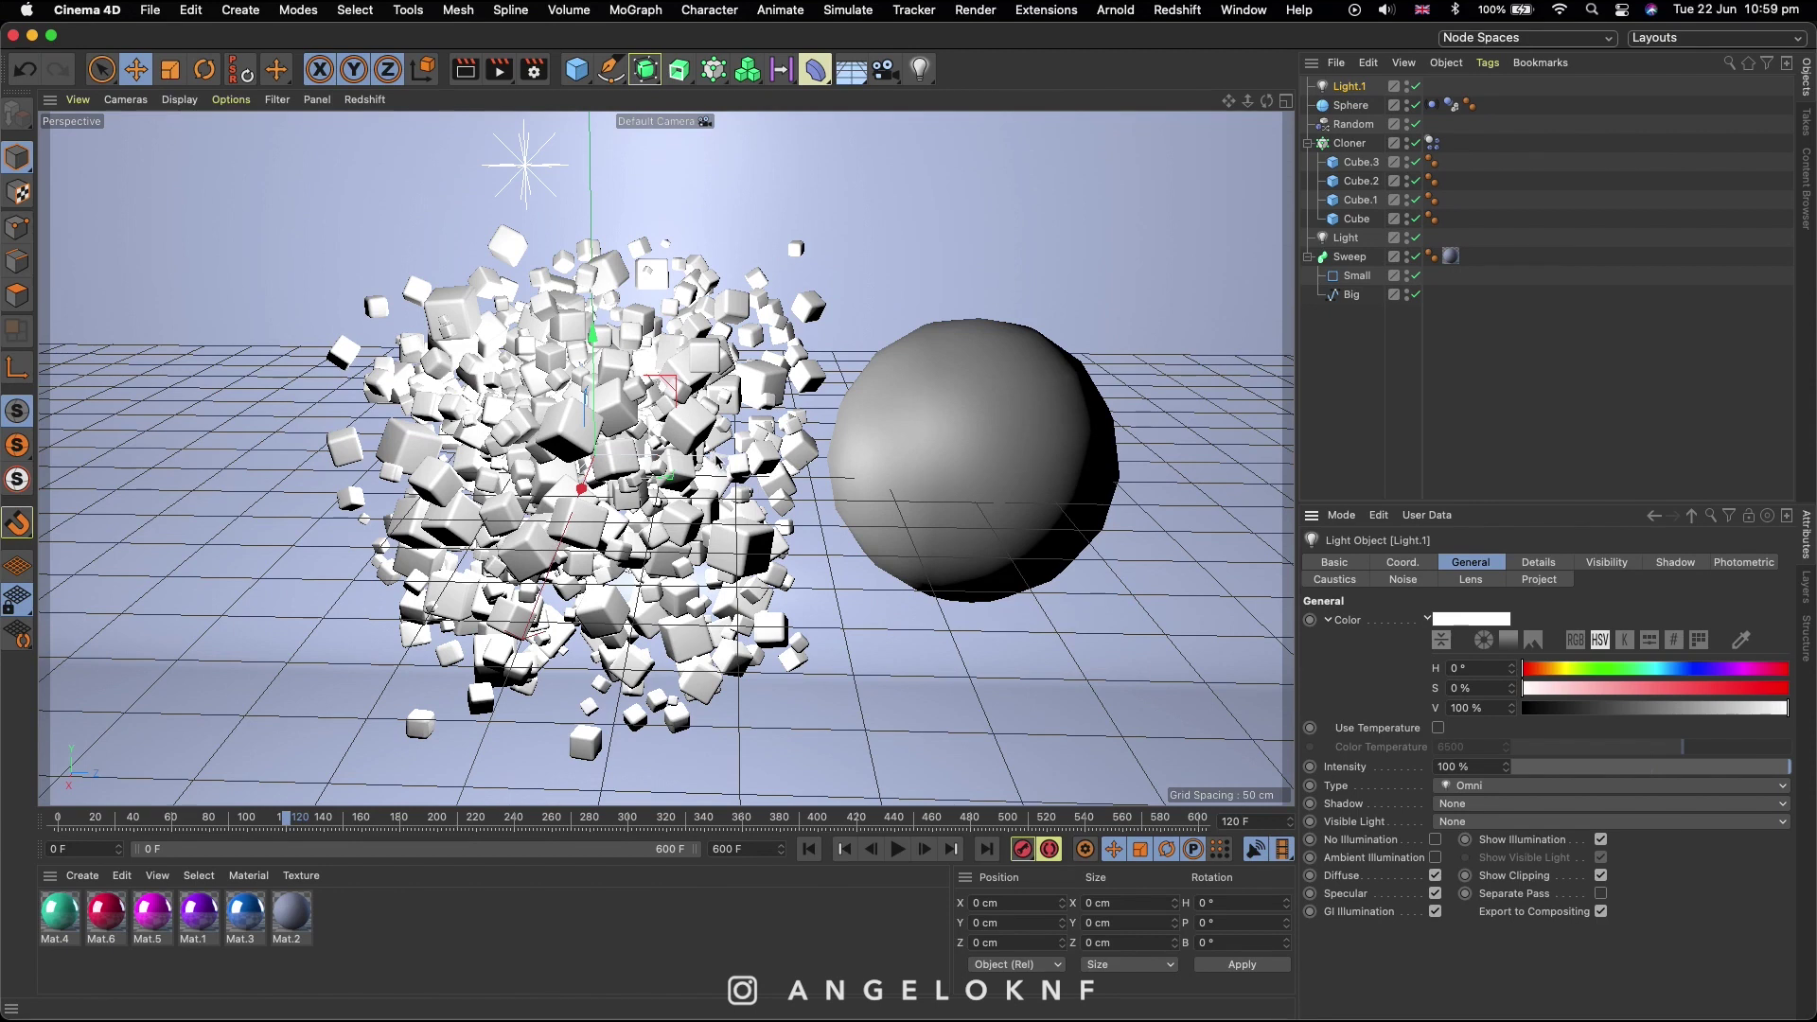
drag(1247, 100, 1139, 162)
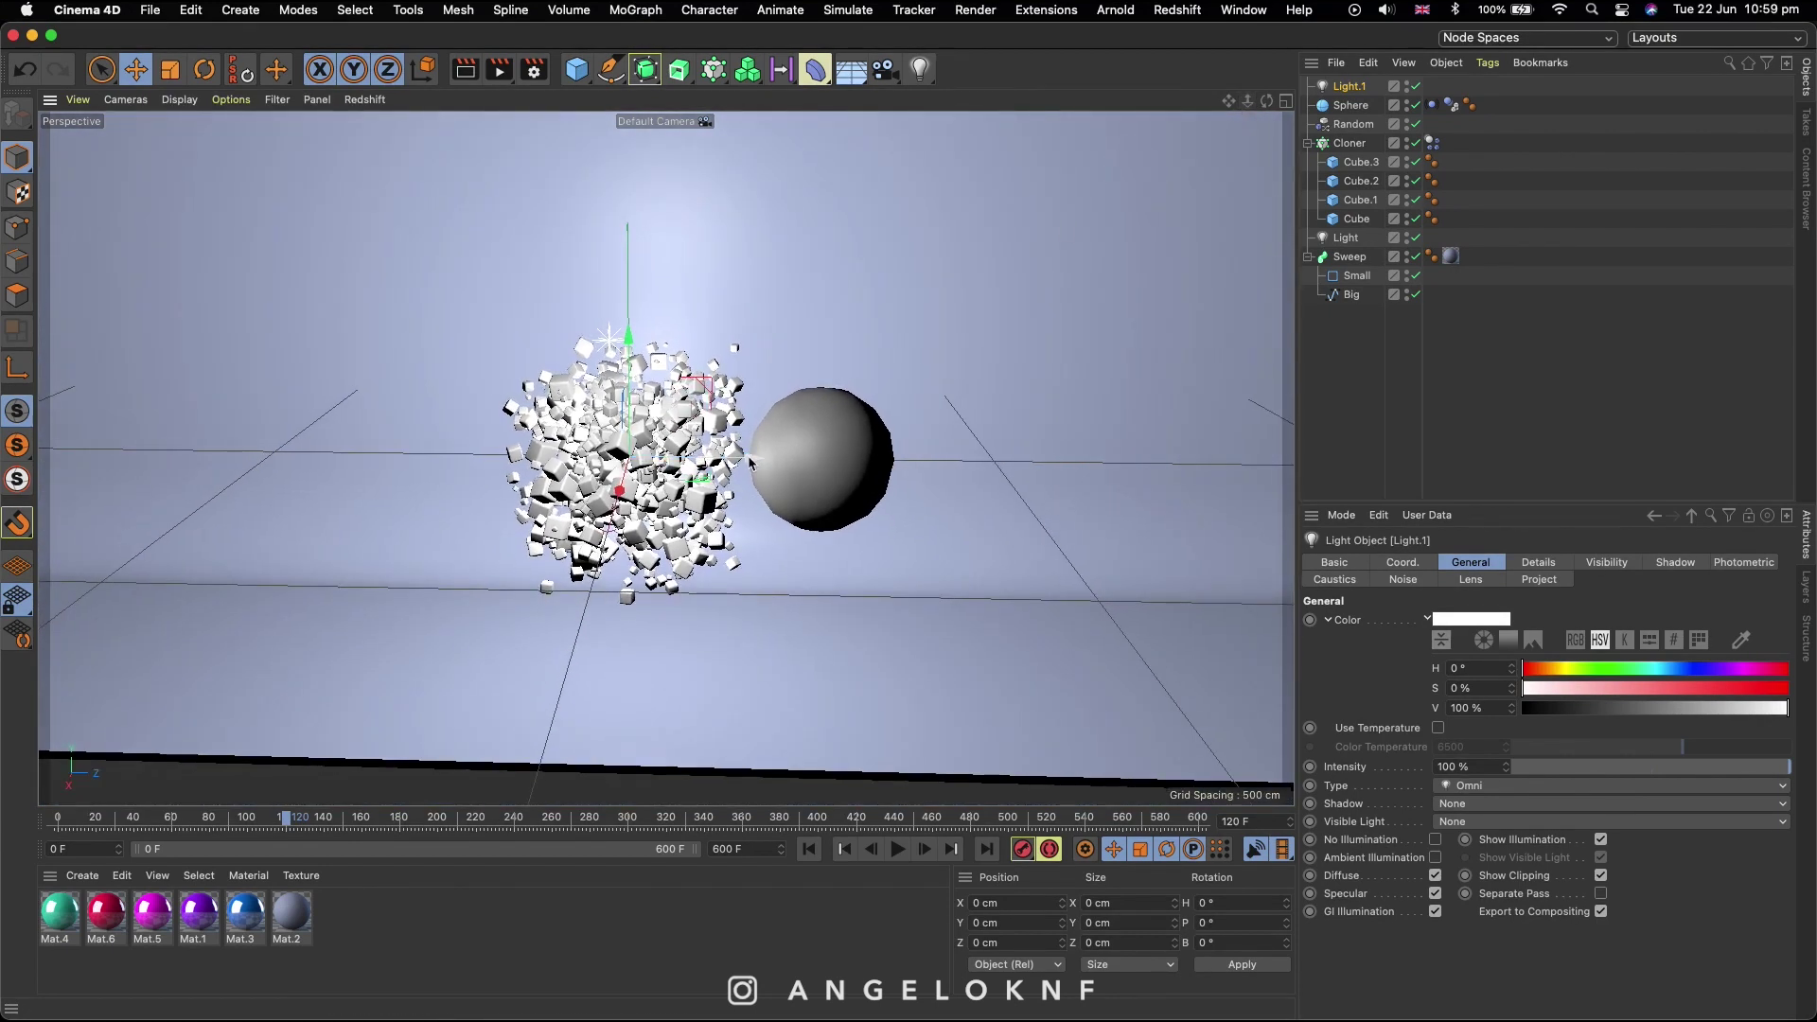
drag(750, 461, 507, 455)
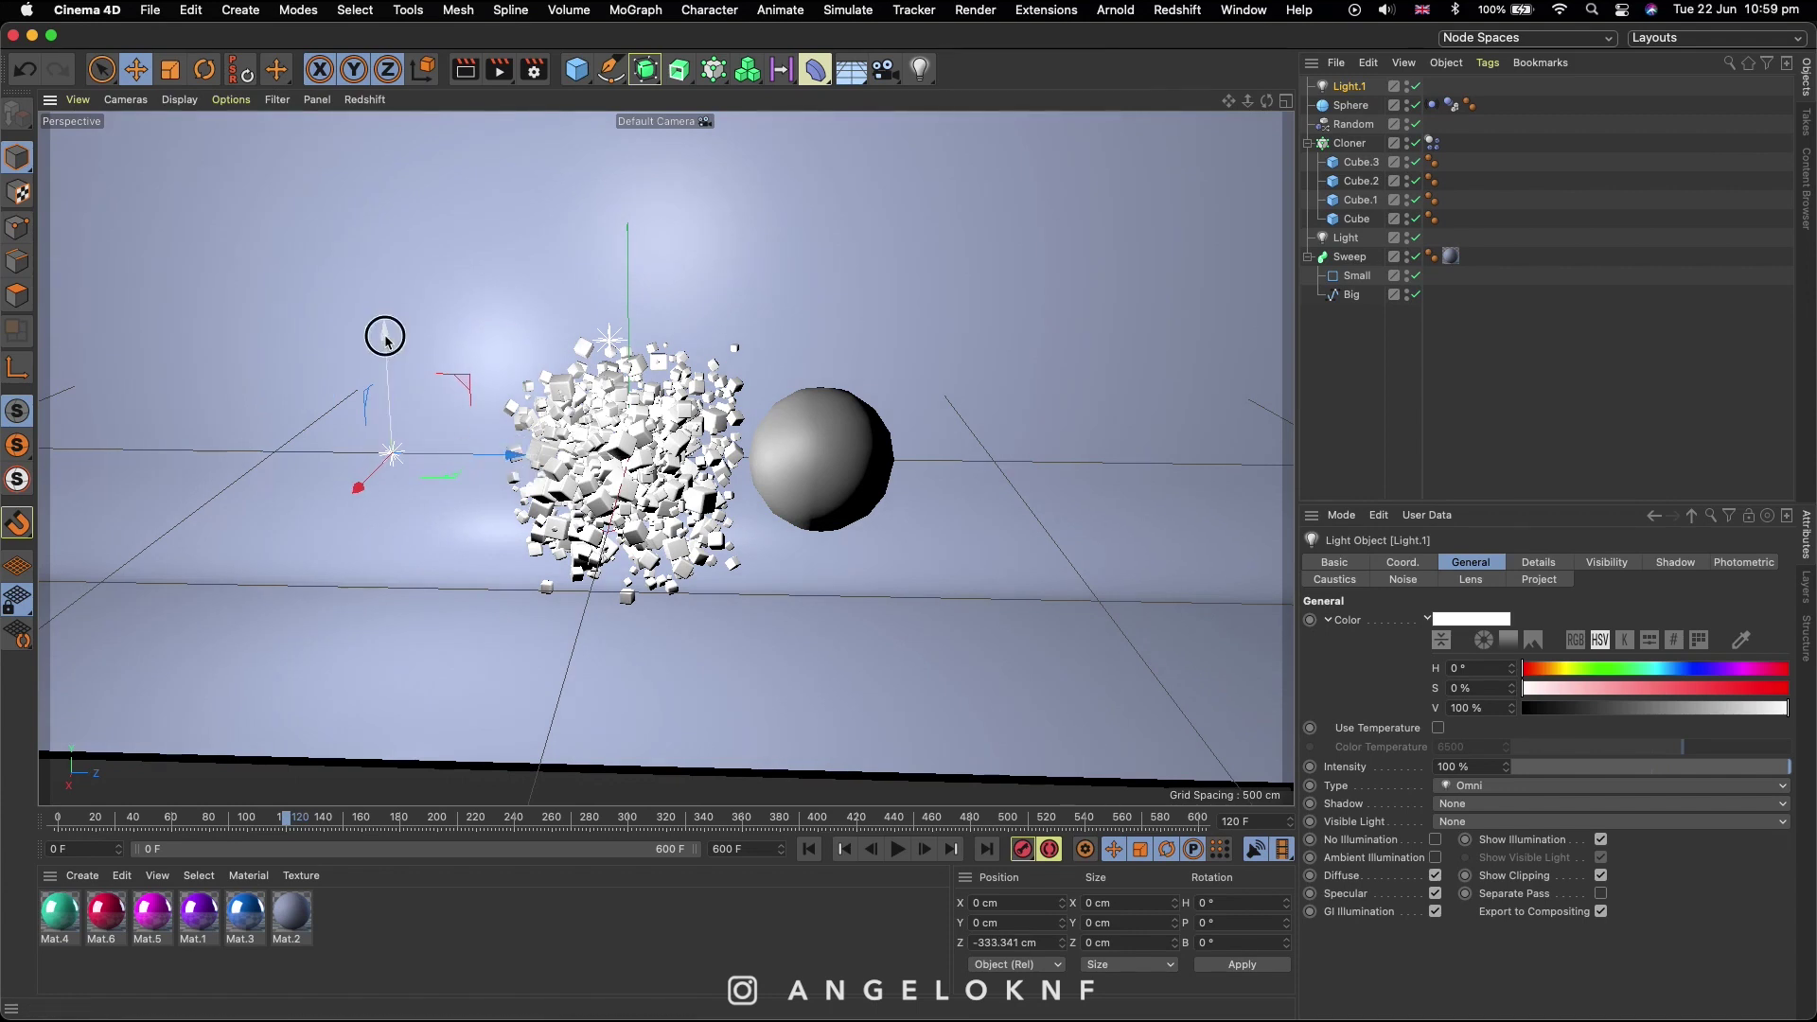
drag(385, 333, 405, 388)
drag(363, 544, 405, 564)
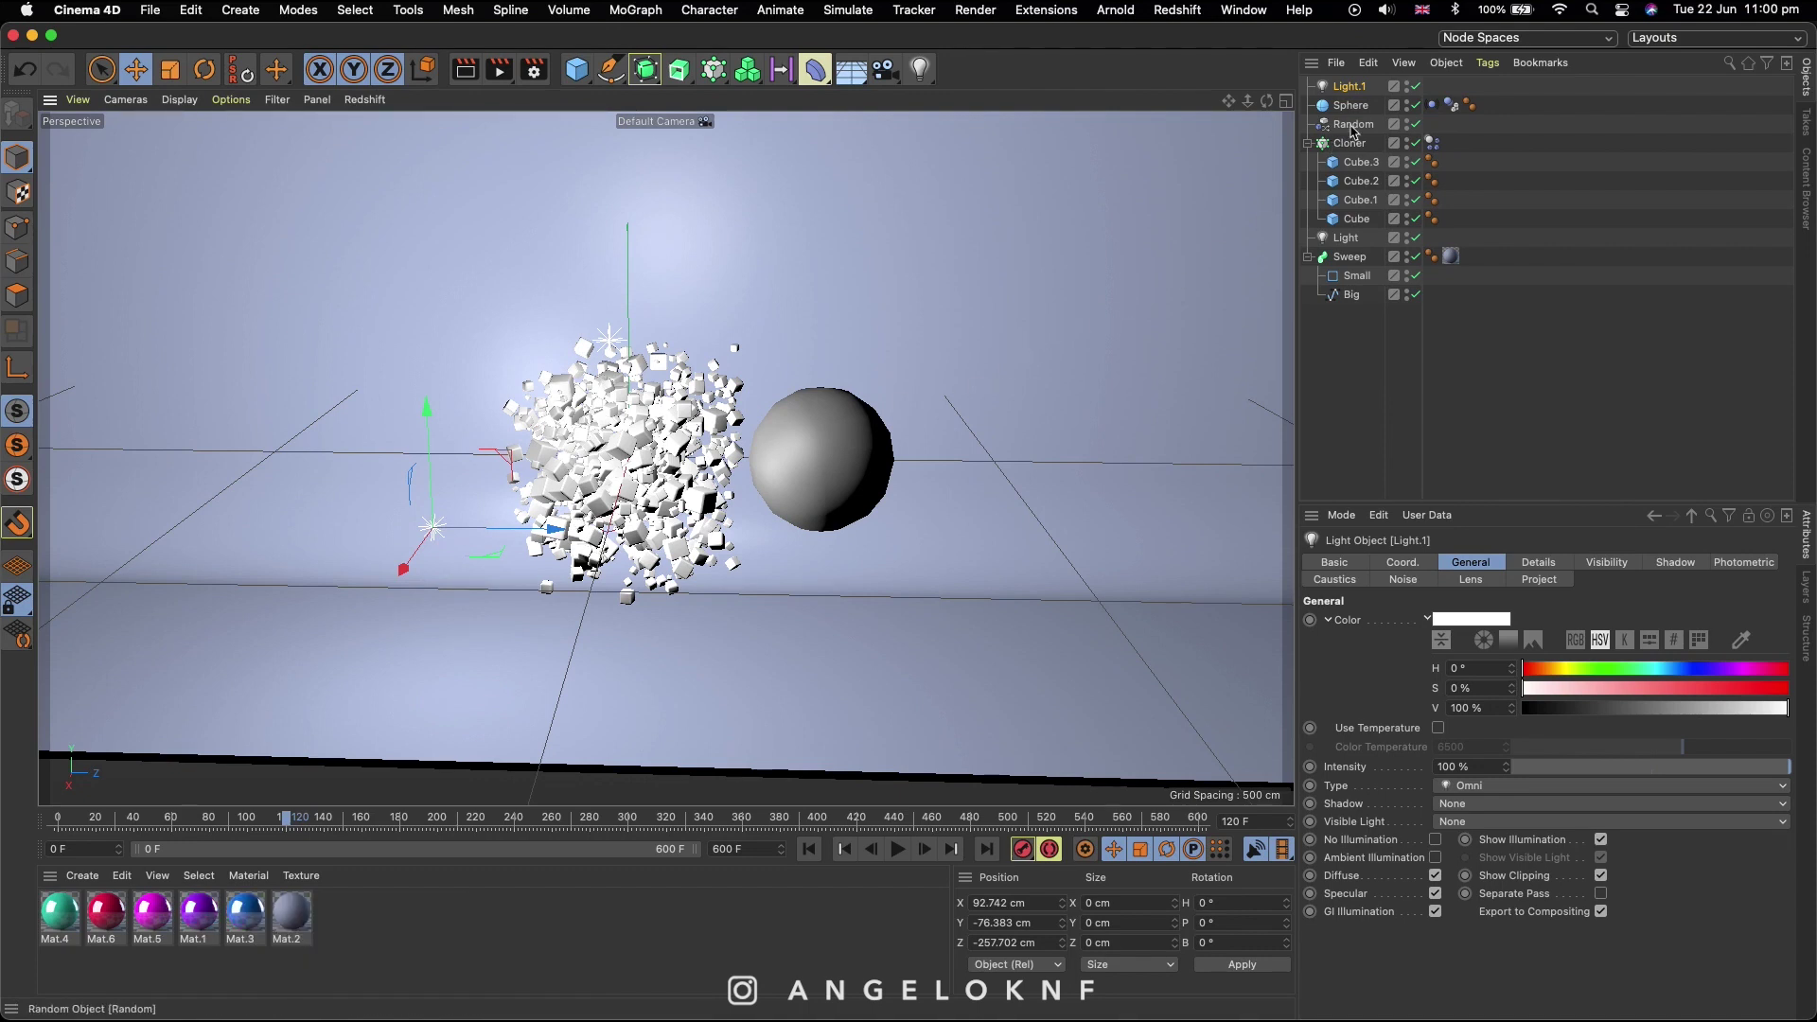
click(834, 430)
drag(944, 463, 760, 474)
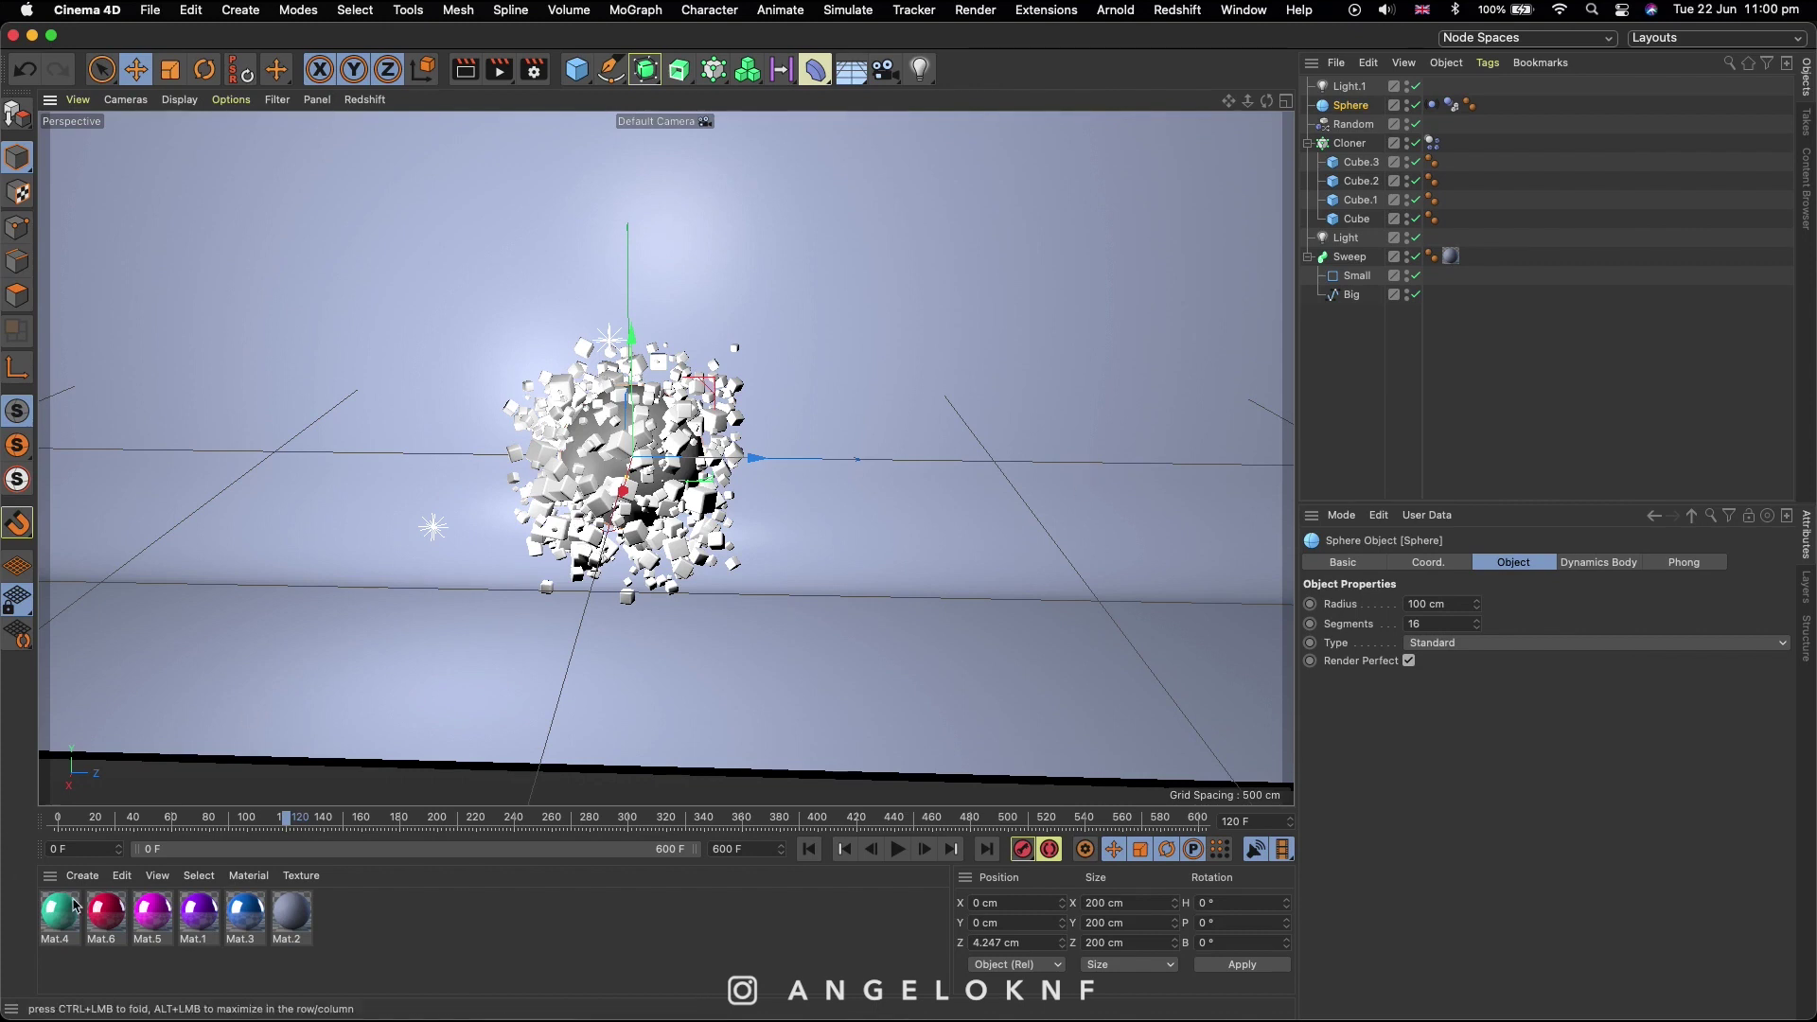
Step: Apply Mat.4 to Sphere, Mat.6 to Cube.3, Mat.5 to Cube.2, Mat.1 to Cube.1, Mat.3 to Cube
drag(60, 923, 1351, 107)
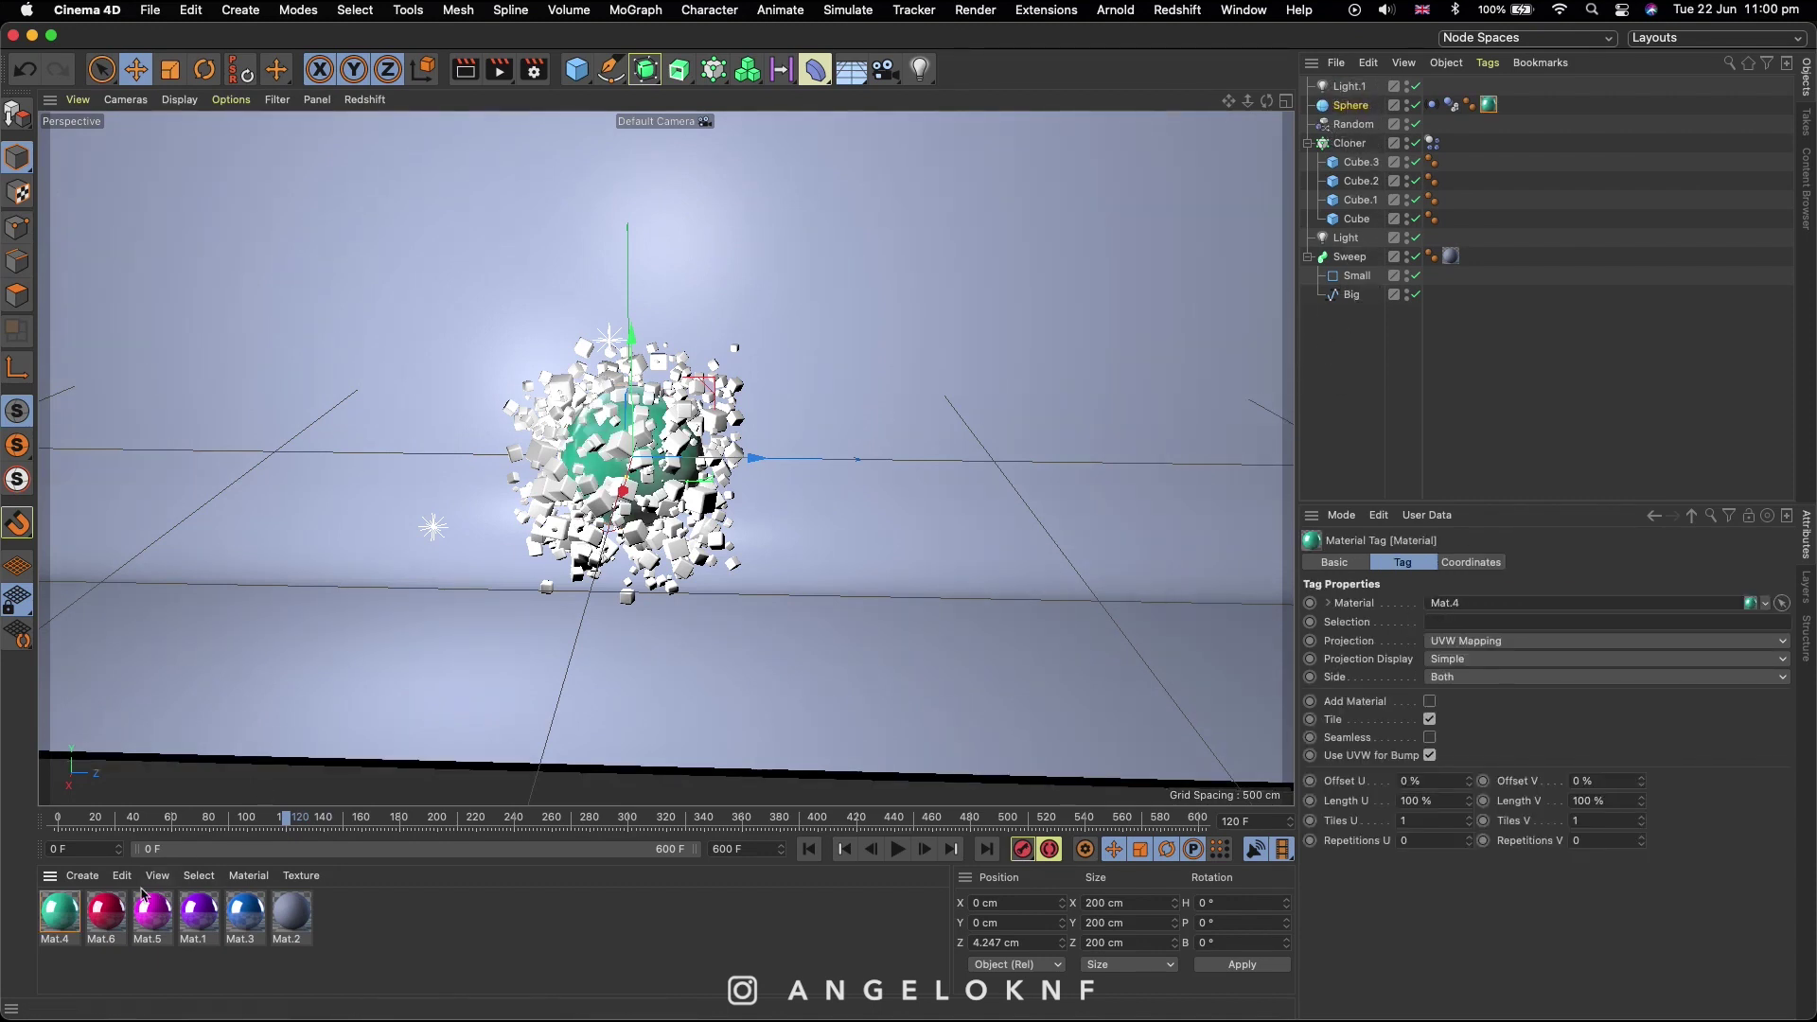
drag(109, 913, 1391, 167)
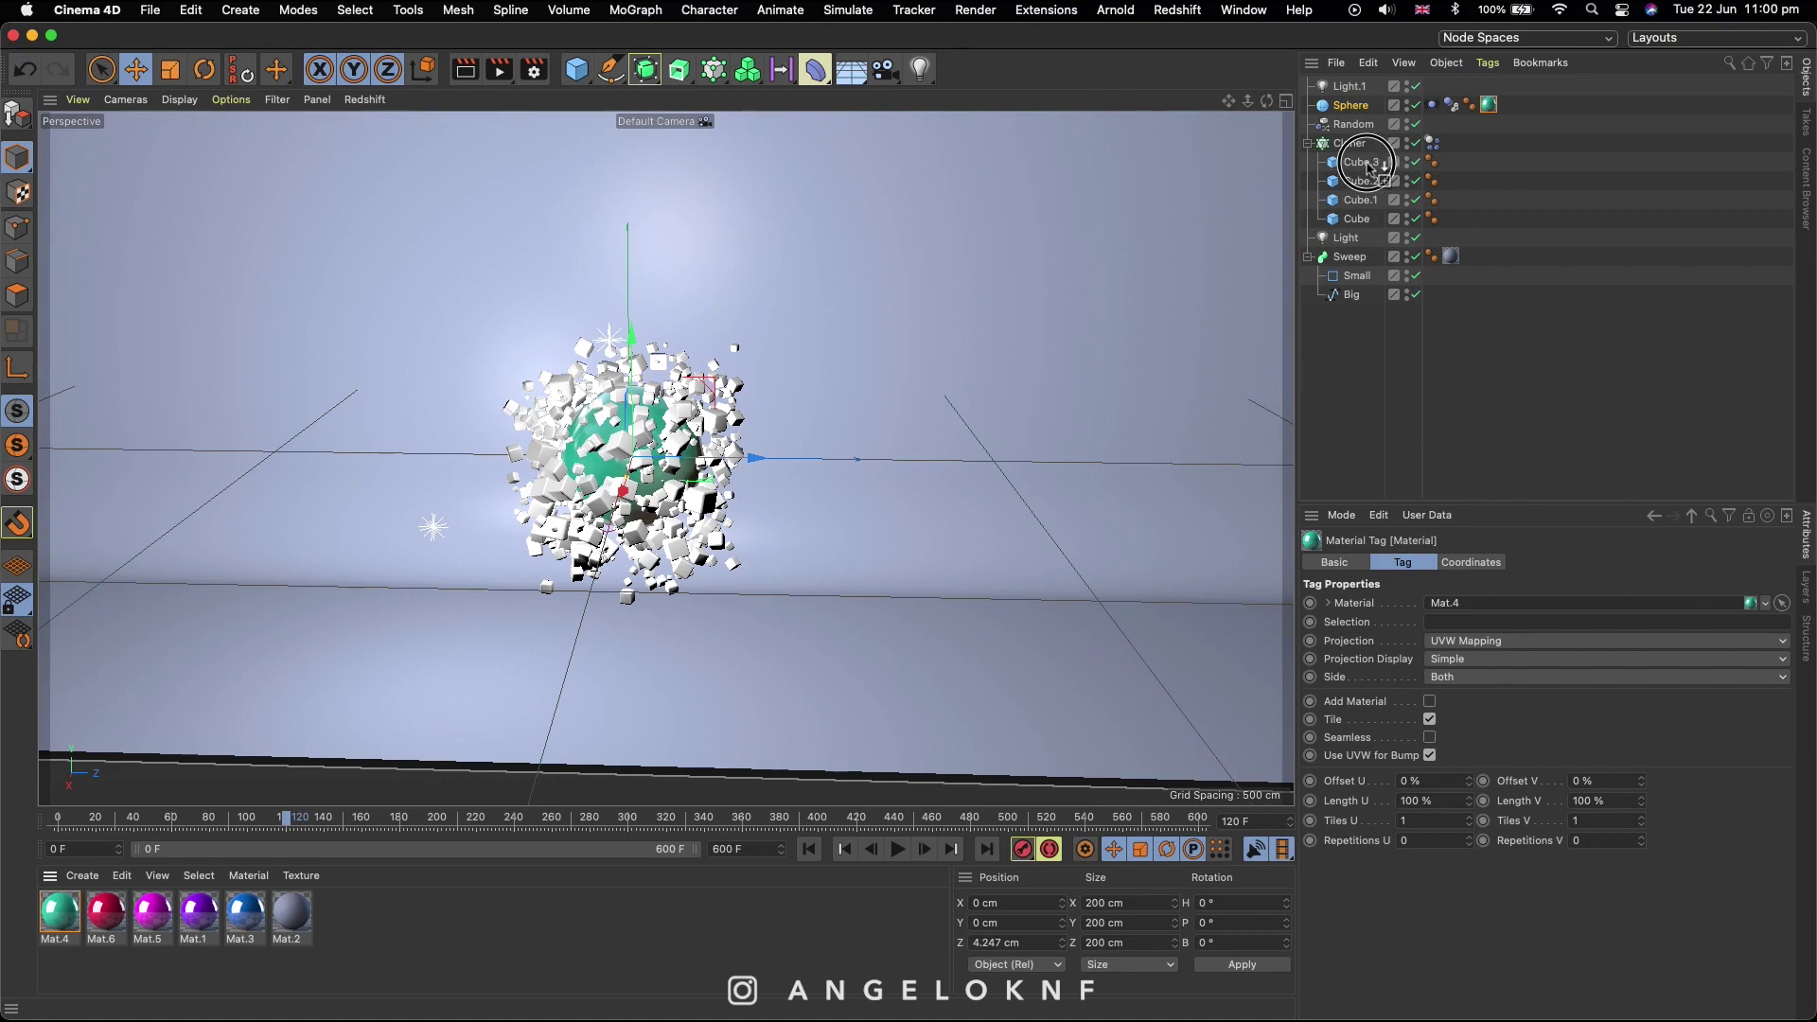
drag(155, 919, 1370, 181)
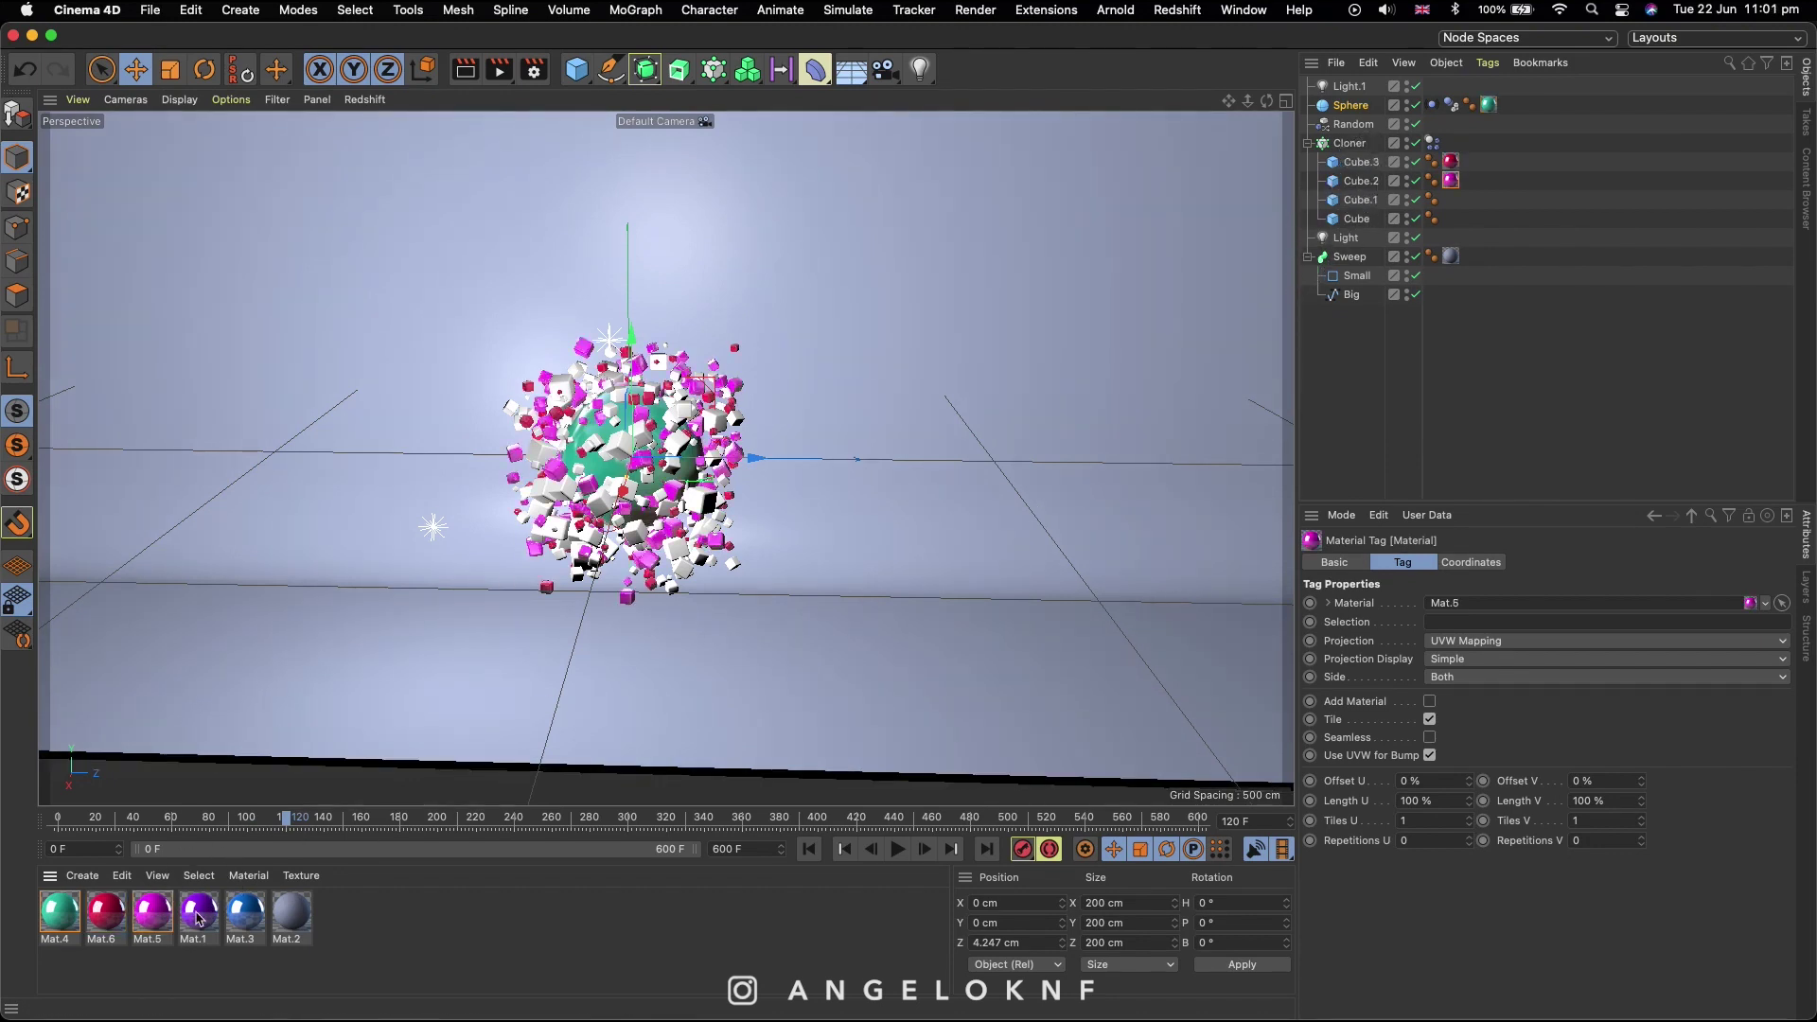
drag(198, 913, 1363, 201)
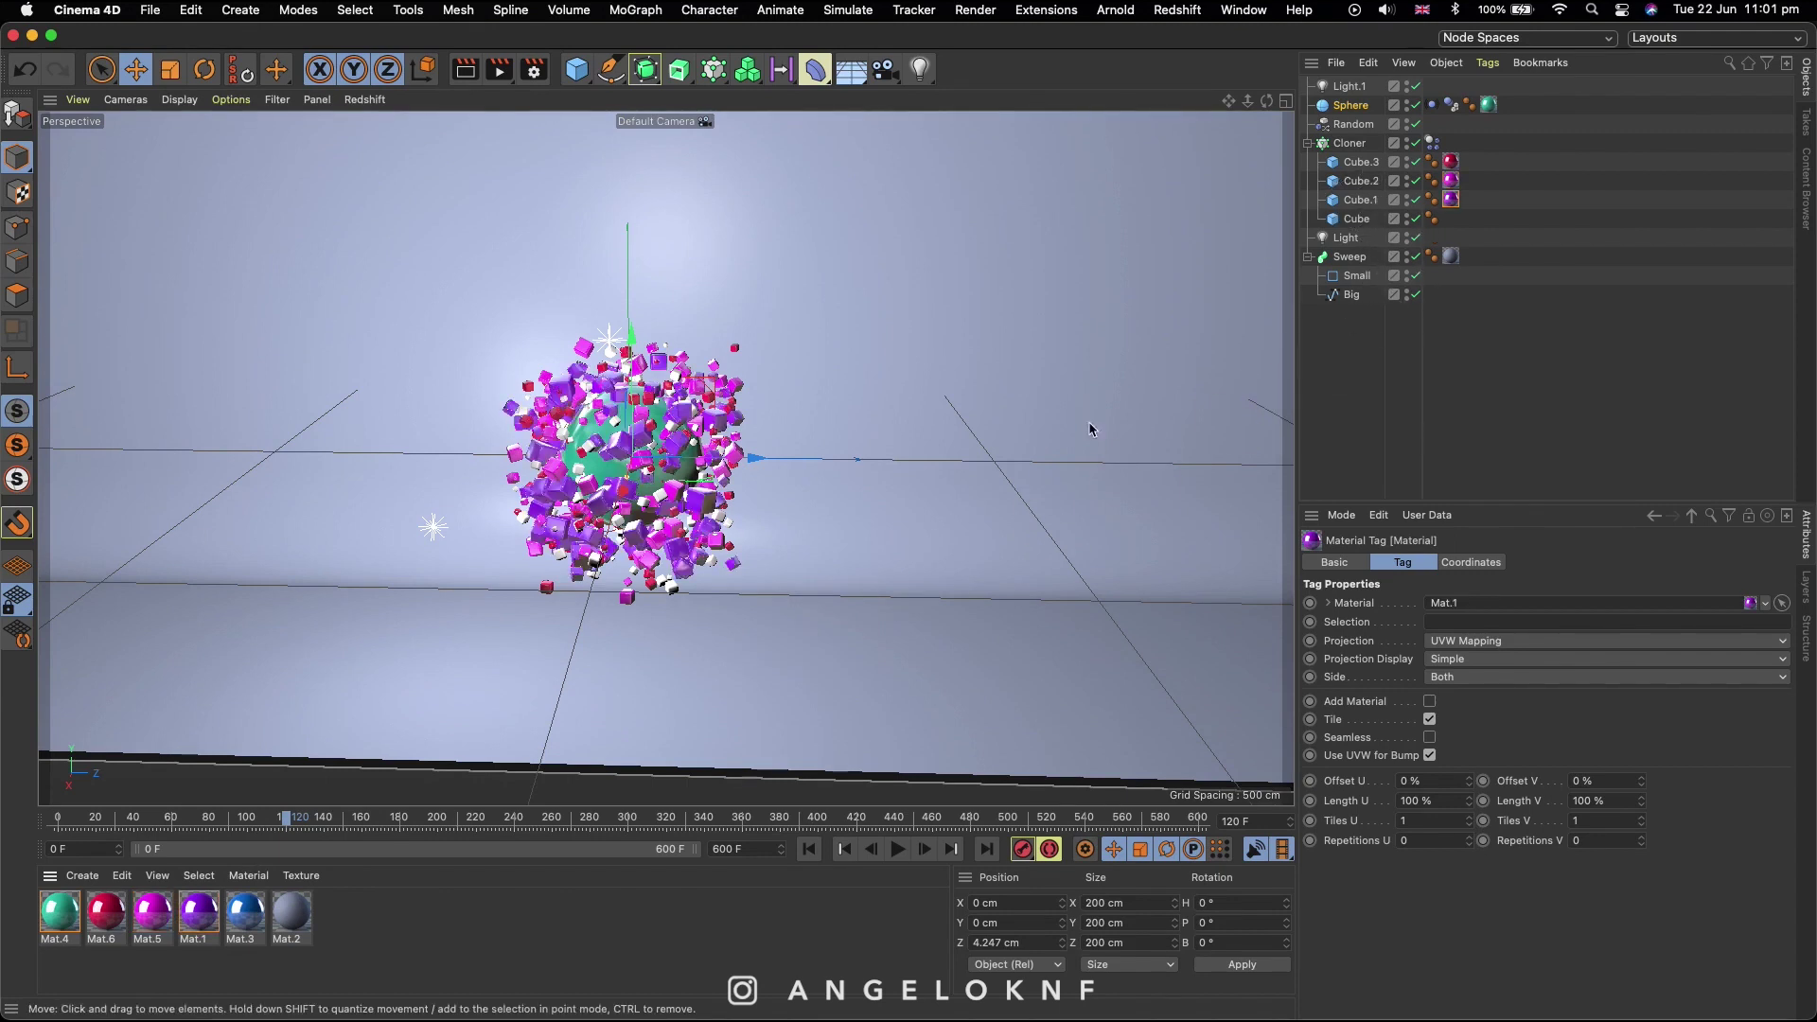
drag(286, 907, 1367, 219)
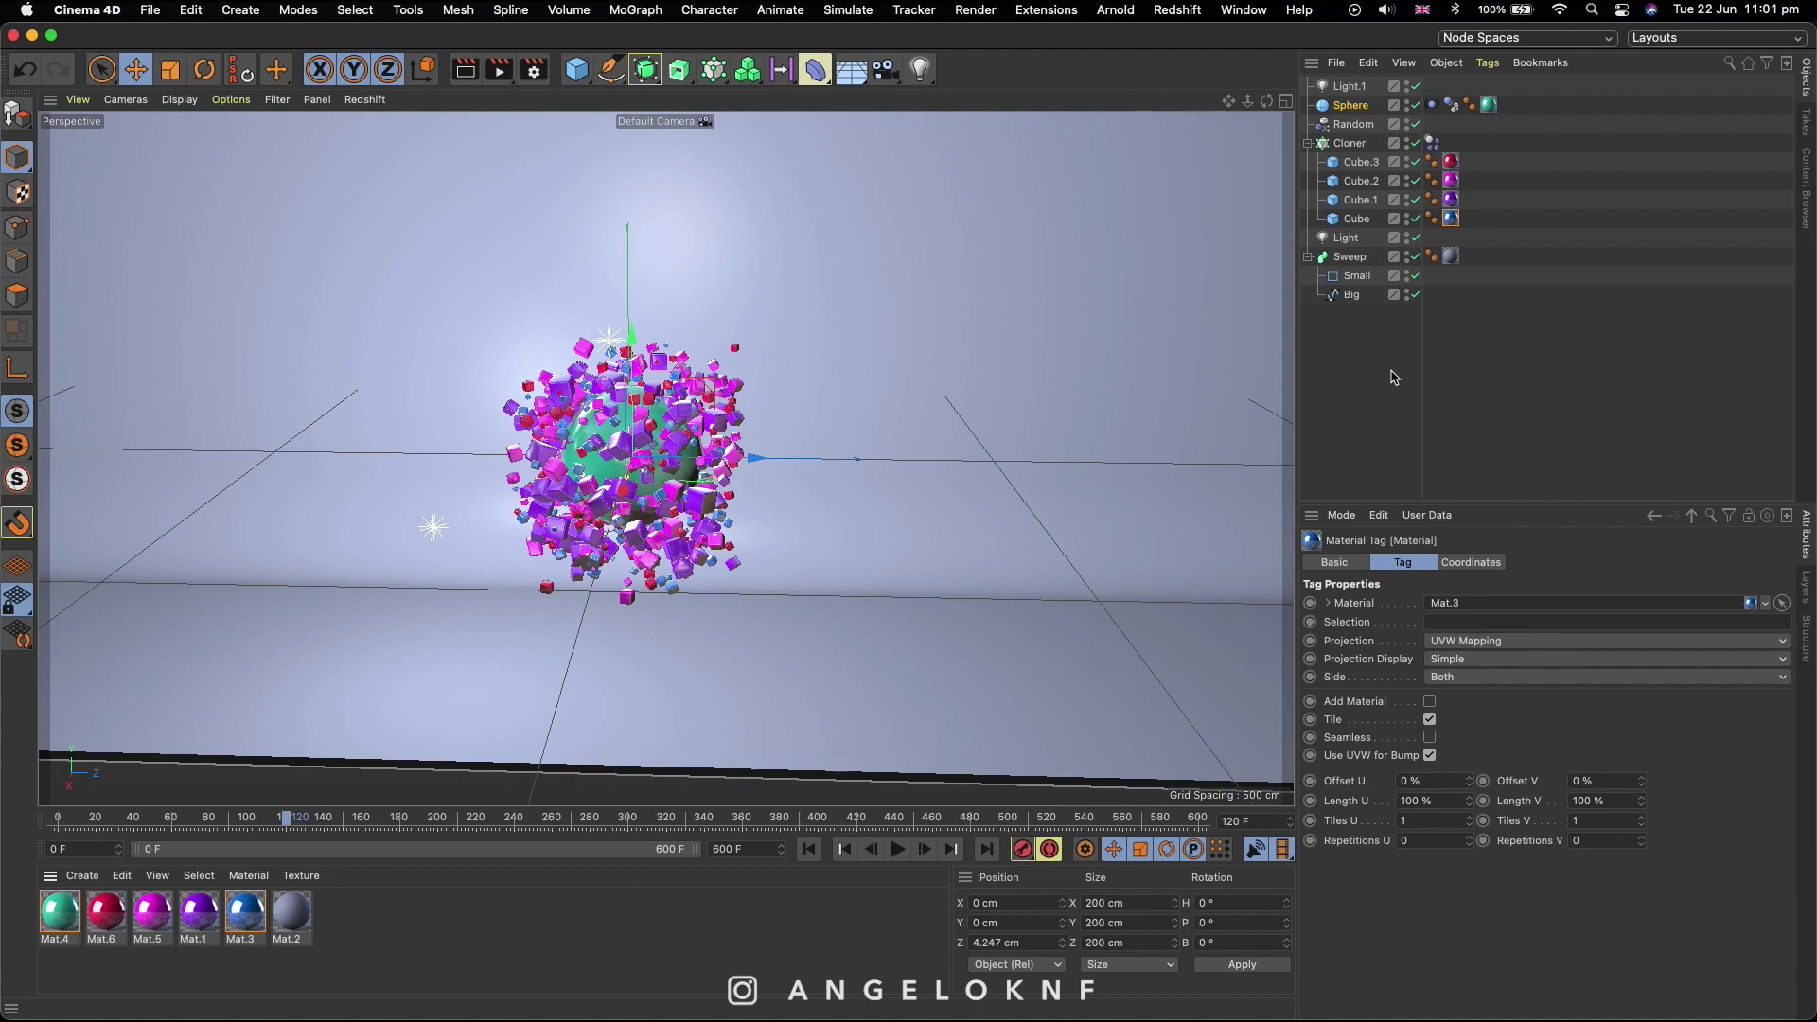
mouse_move(1265, 101)
mouse_down()
mouse_move(1385, 105)
mouse_move(1268, 106)
mouse_up()
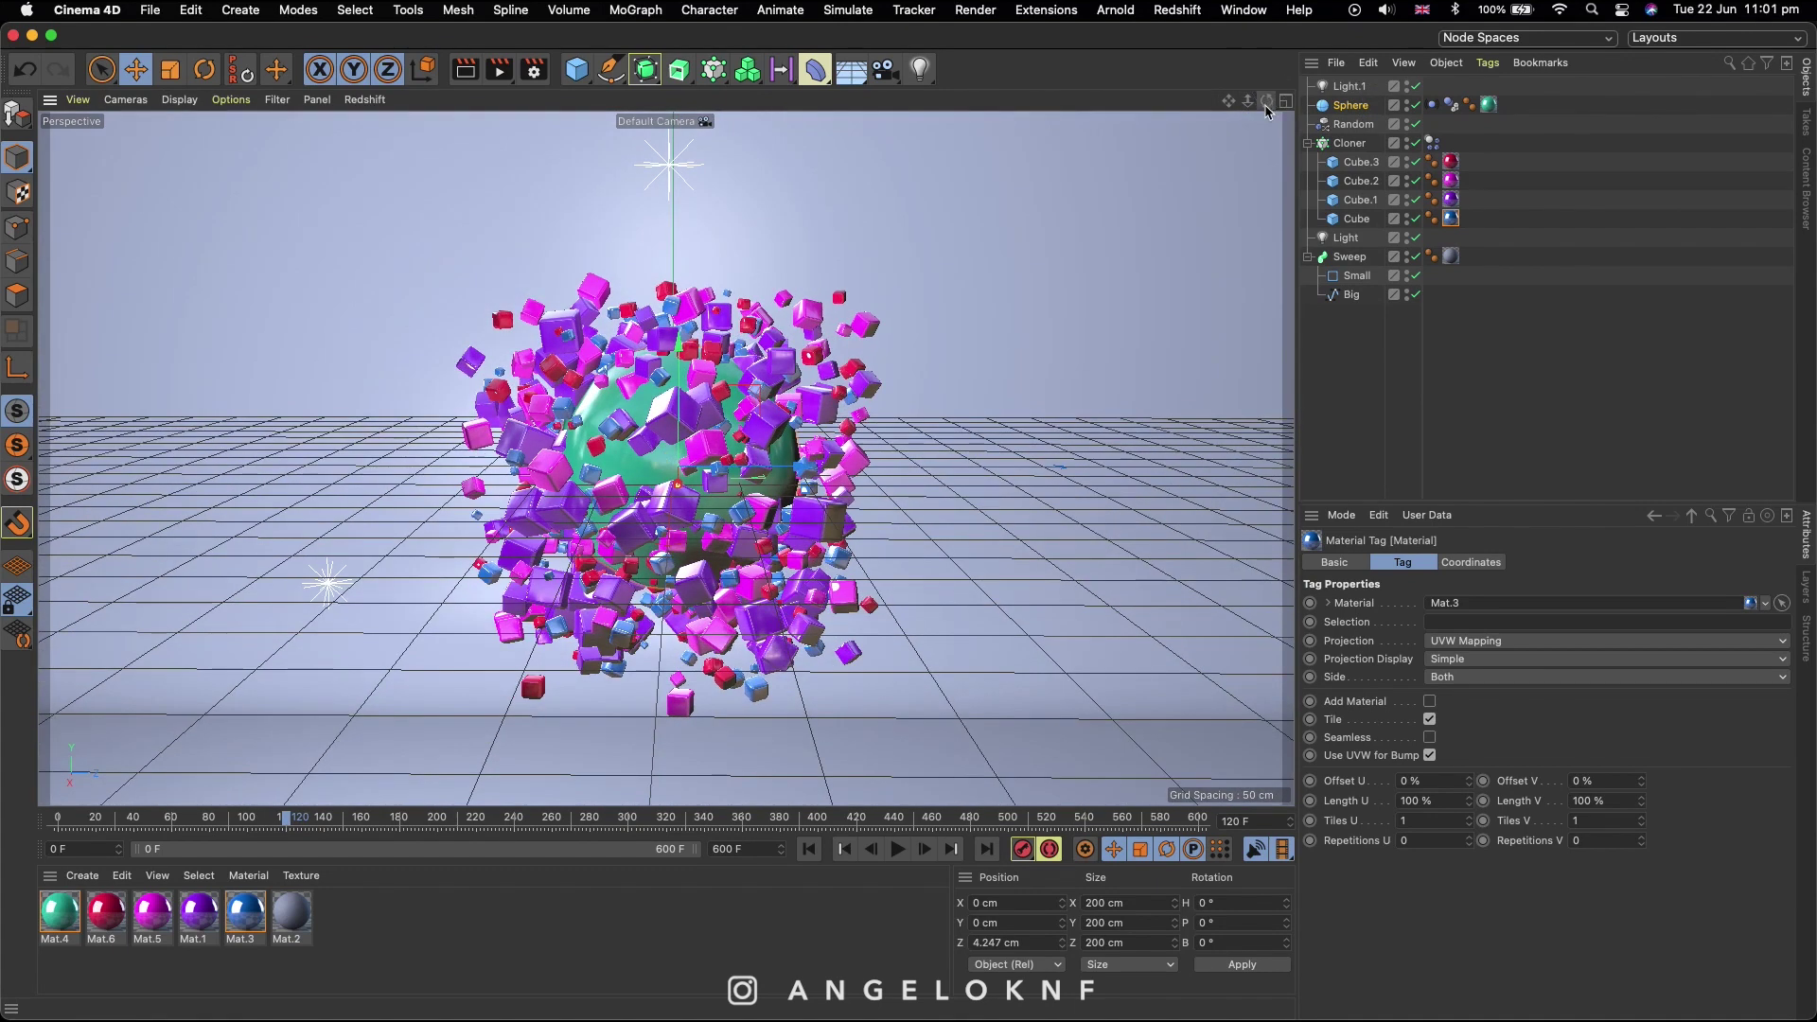
Step: Rewind to frame 0, play the animation, and stop at frame 227
click(809, 849)
click(901, 853)
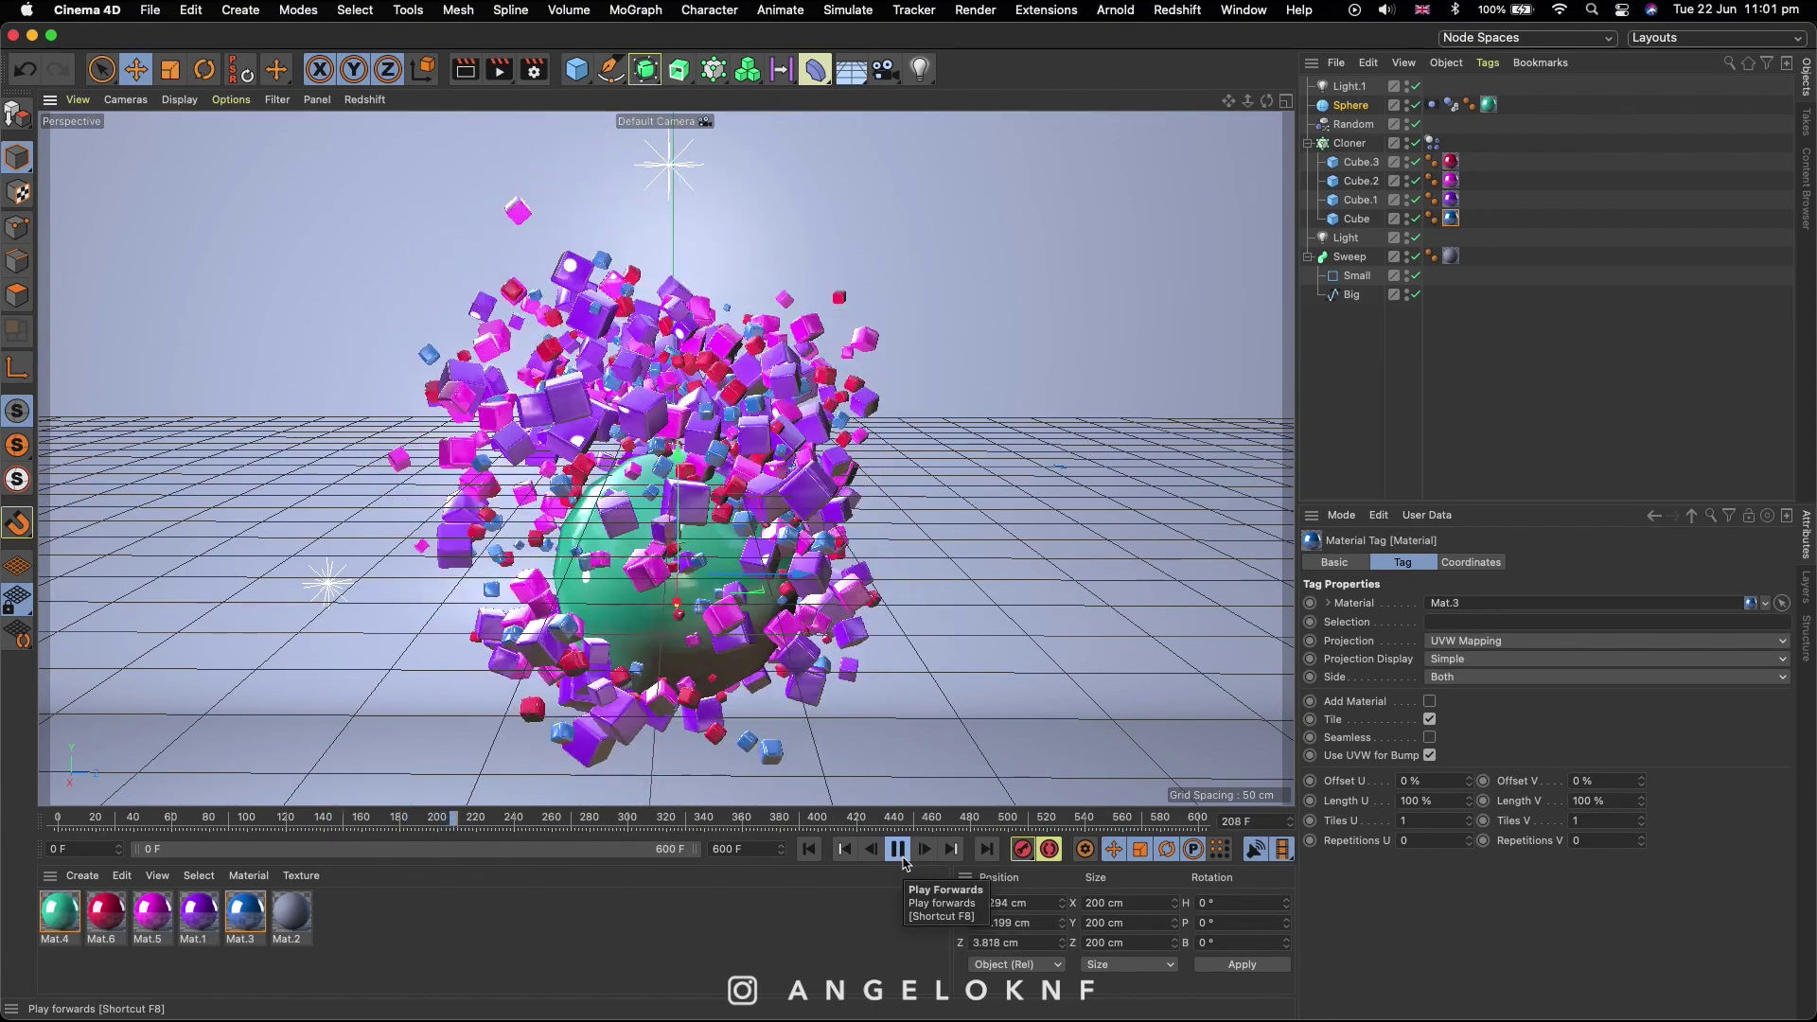
click(897, 849)
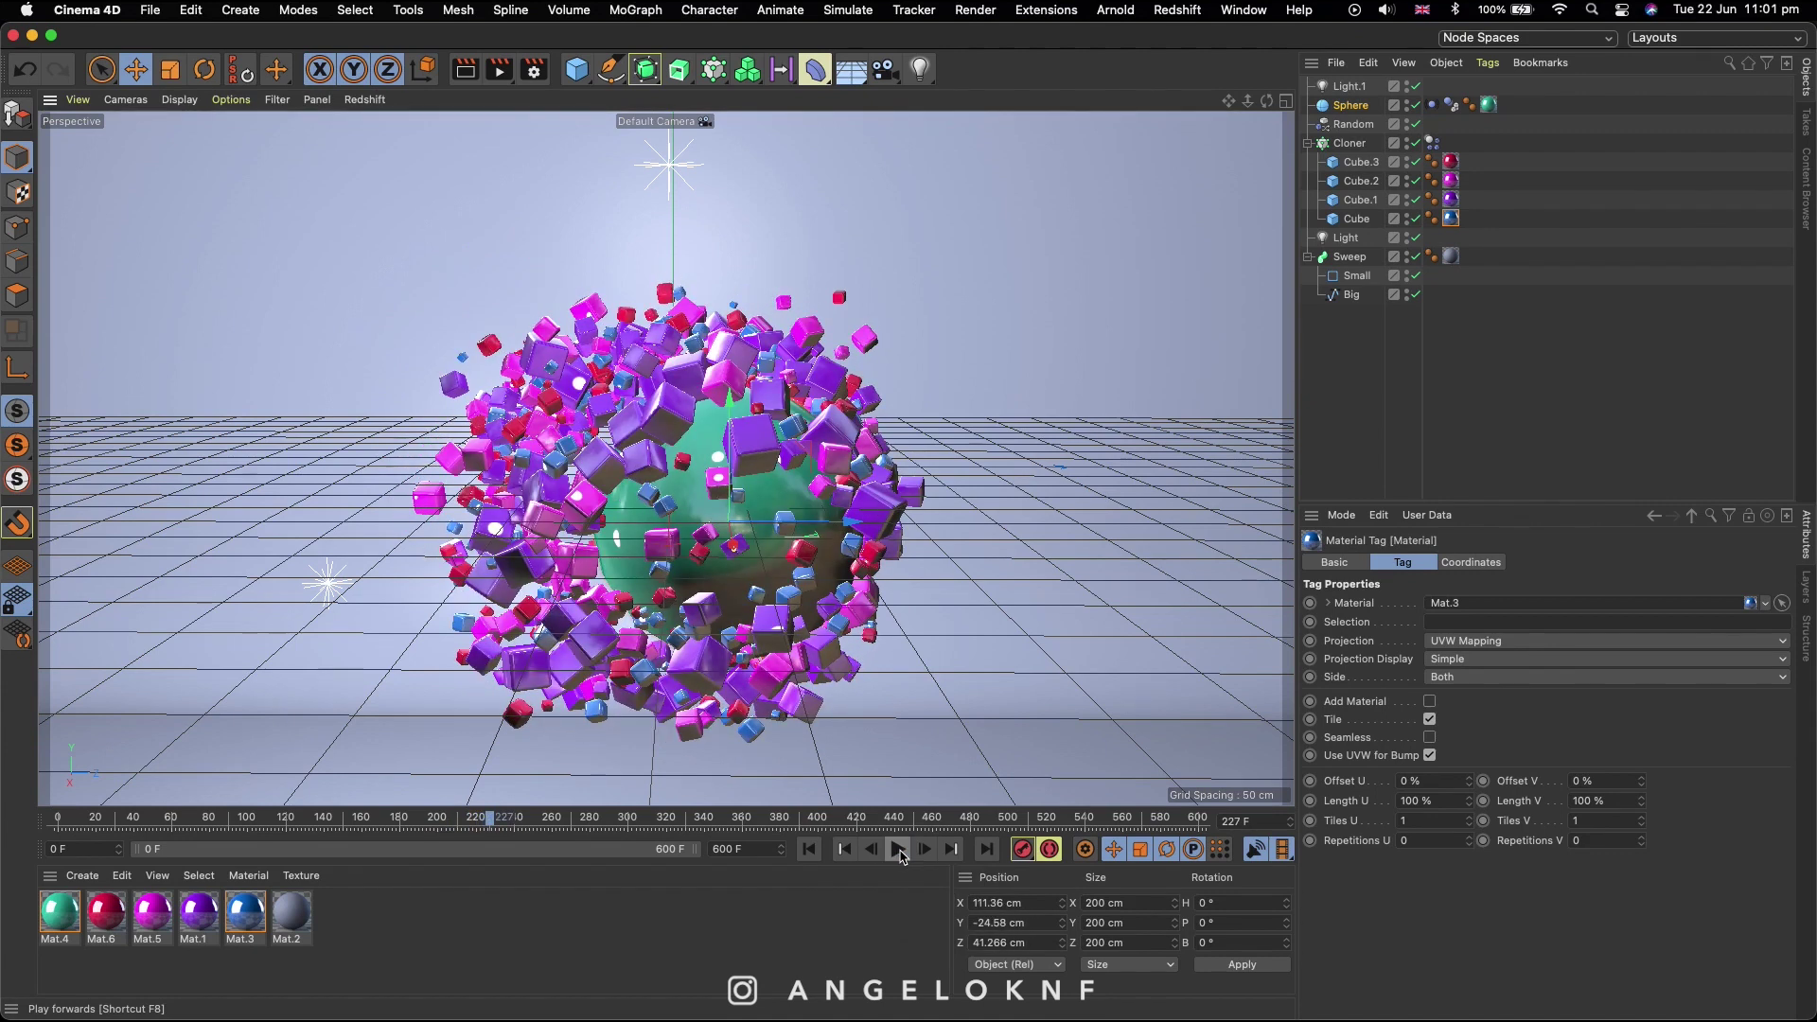
Step: In Render Settings, keep ambient occlusion and global illumination off and anti-aliasing at Geometry
click(534, 69)
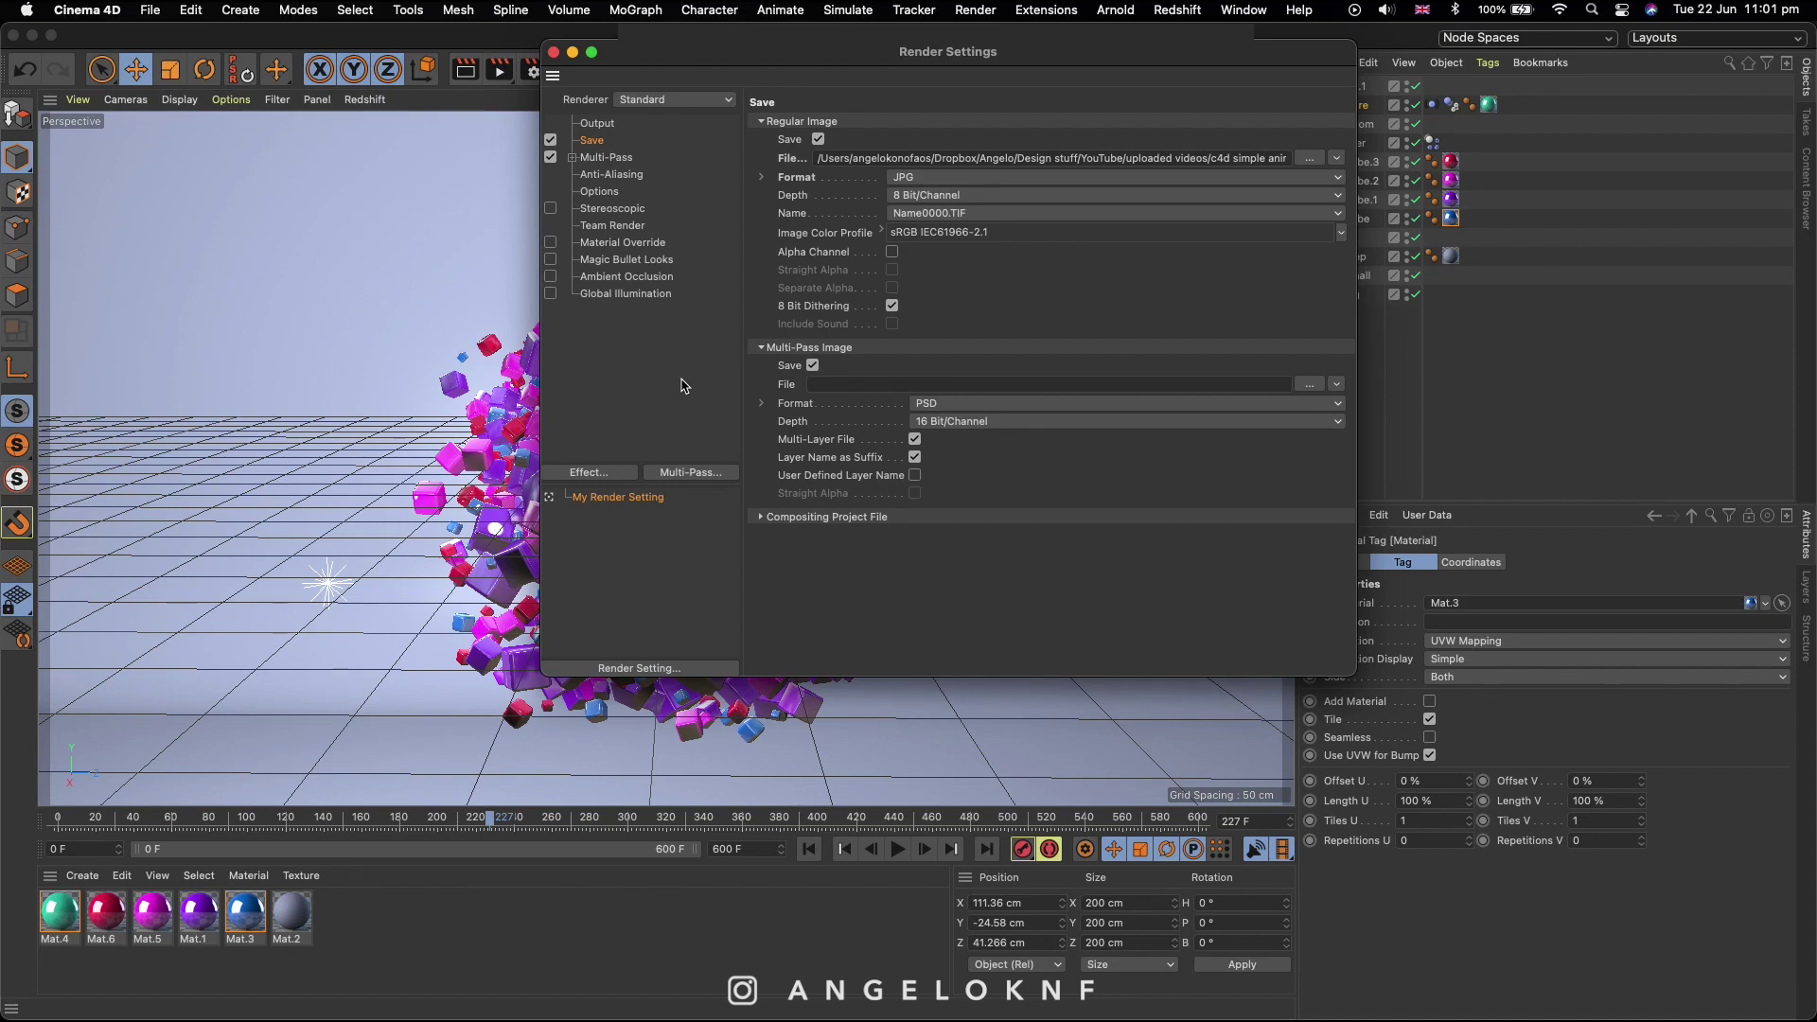
click(550, 277)
click(550, 293)
click(550, 276)
click(551, 293)
click(612, 176)
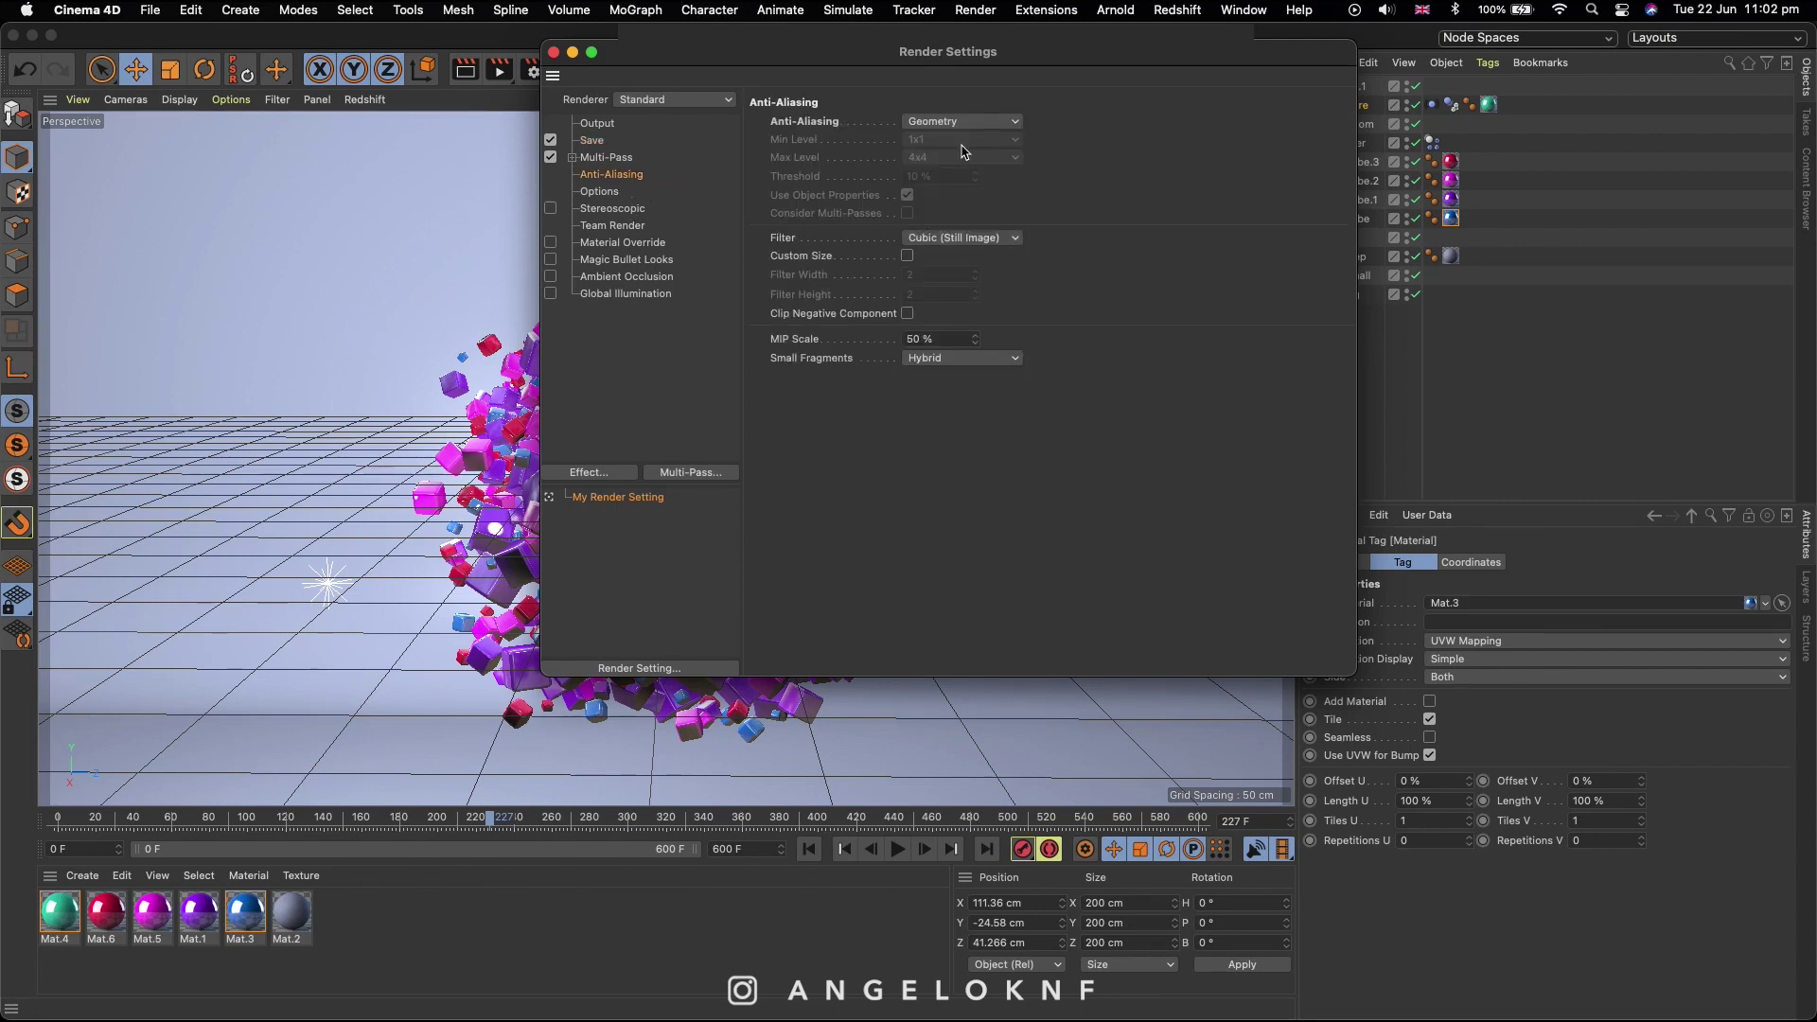
click(1013, 122)
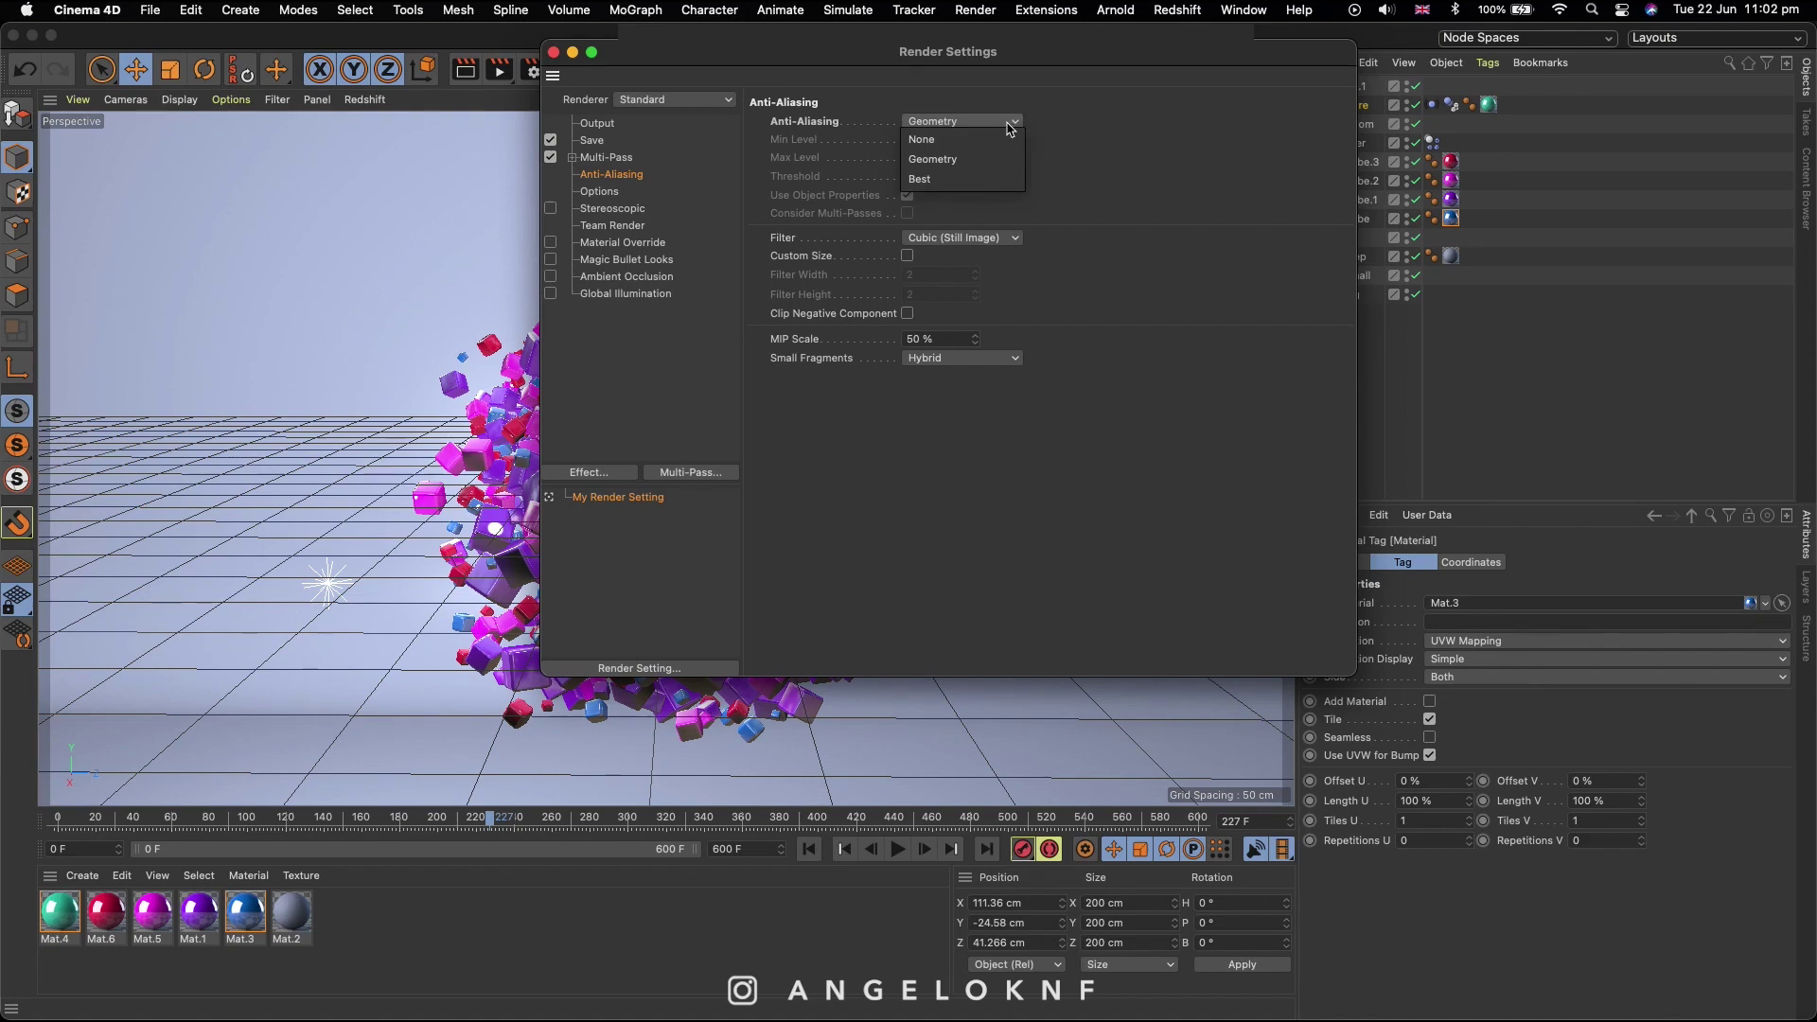
click(944, 159)
Step: Set the save format to JPG and the frame range to All Frames
click(596, 142)
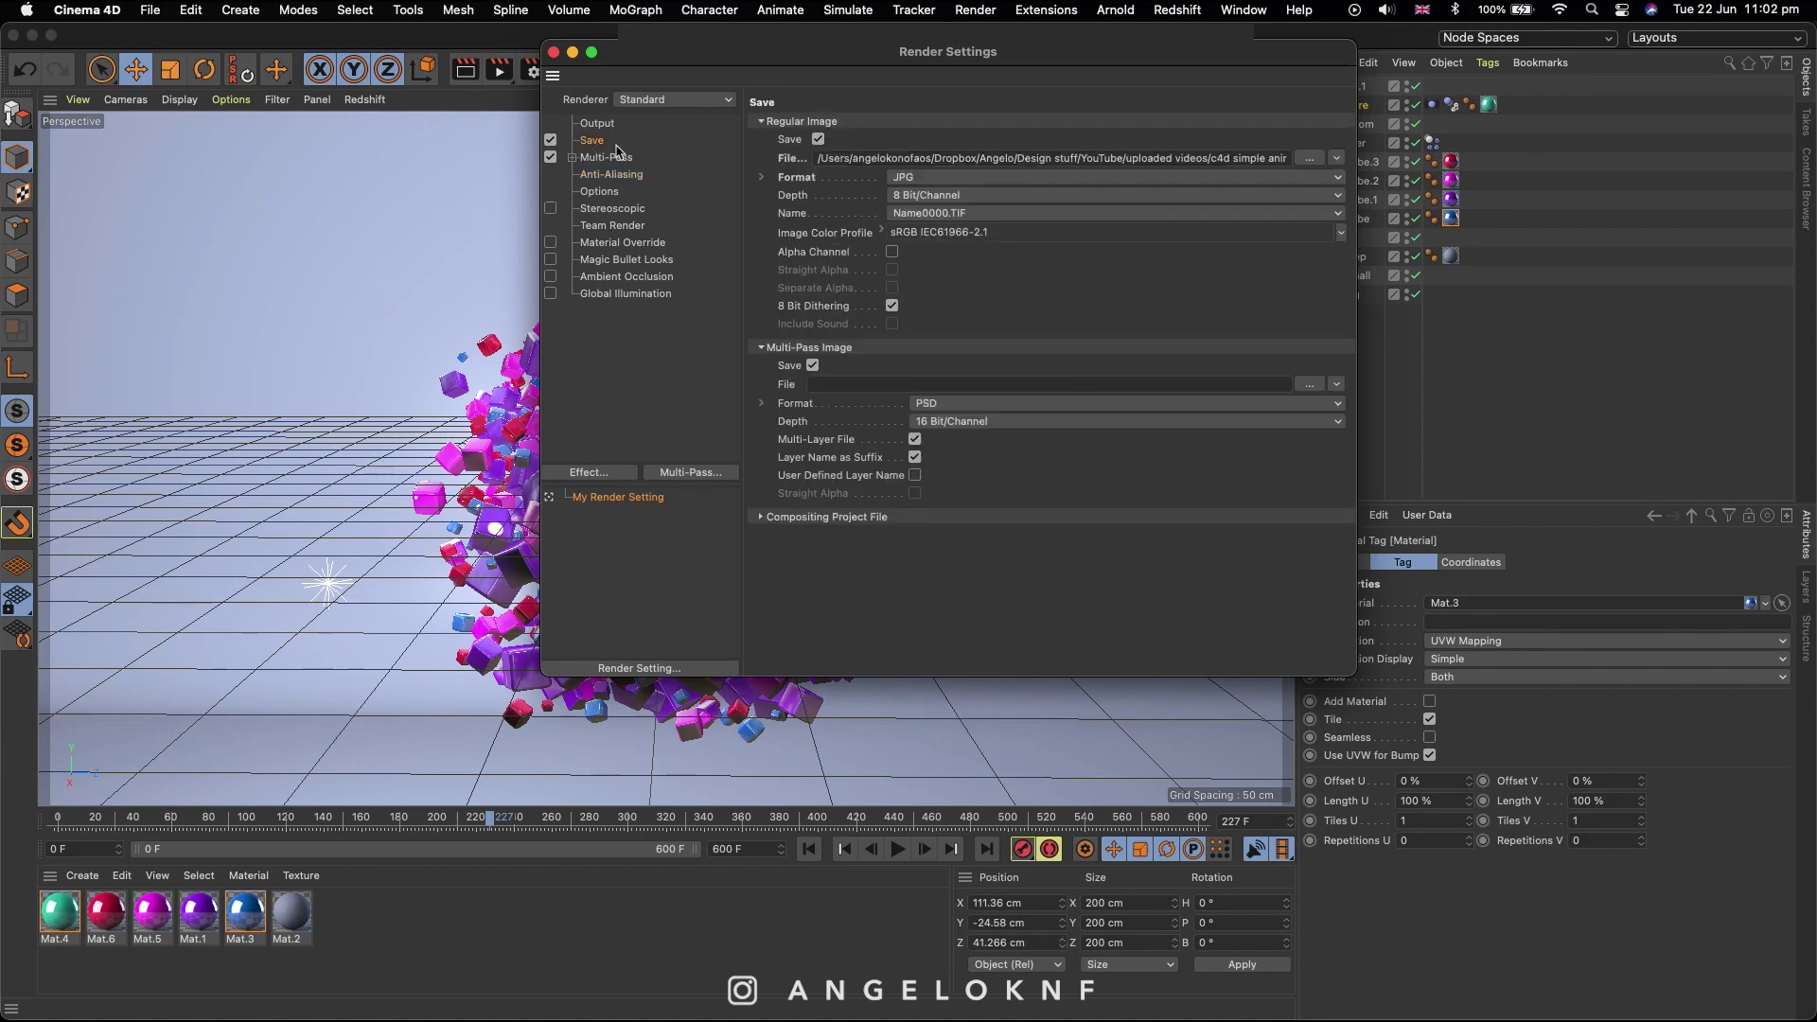
click(954, 178)
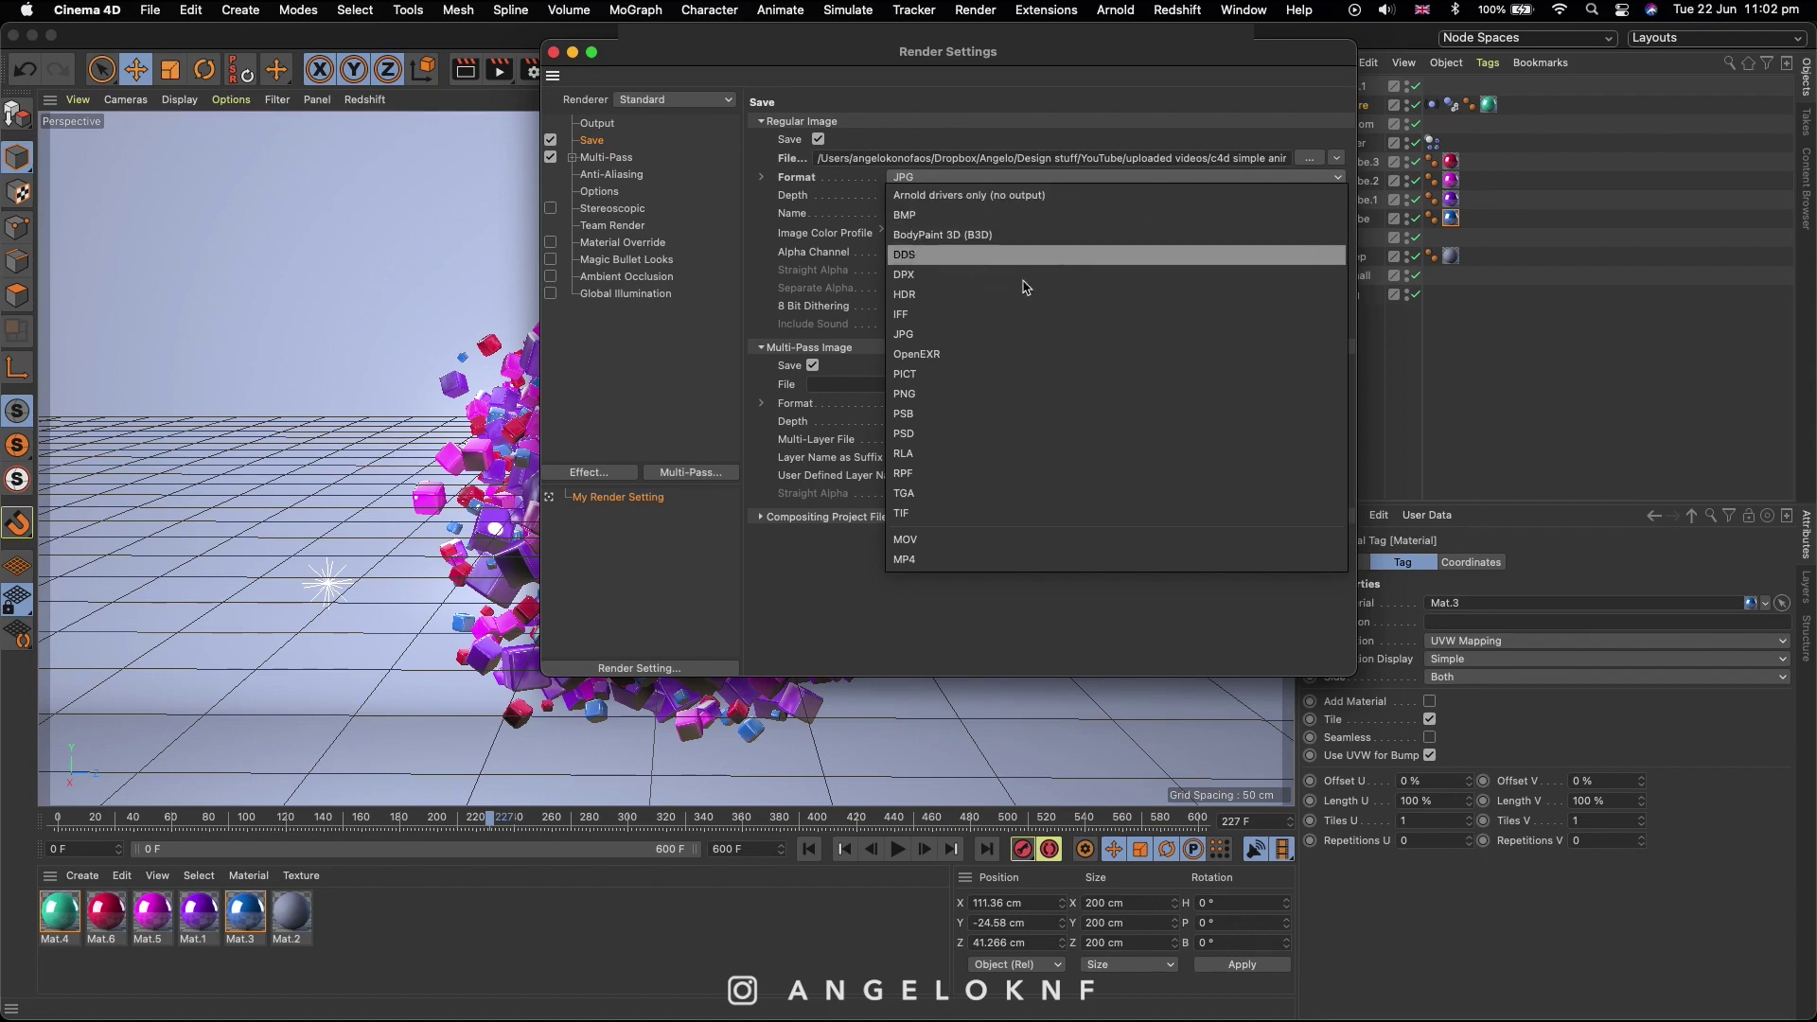
click(946, 334)
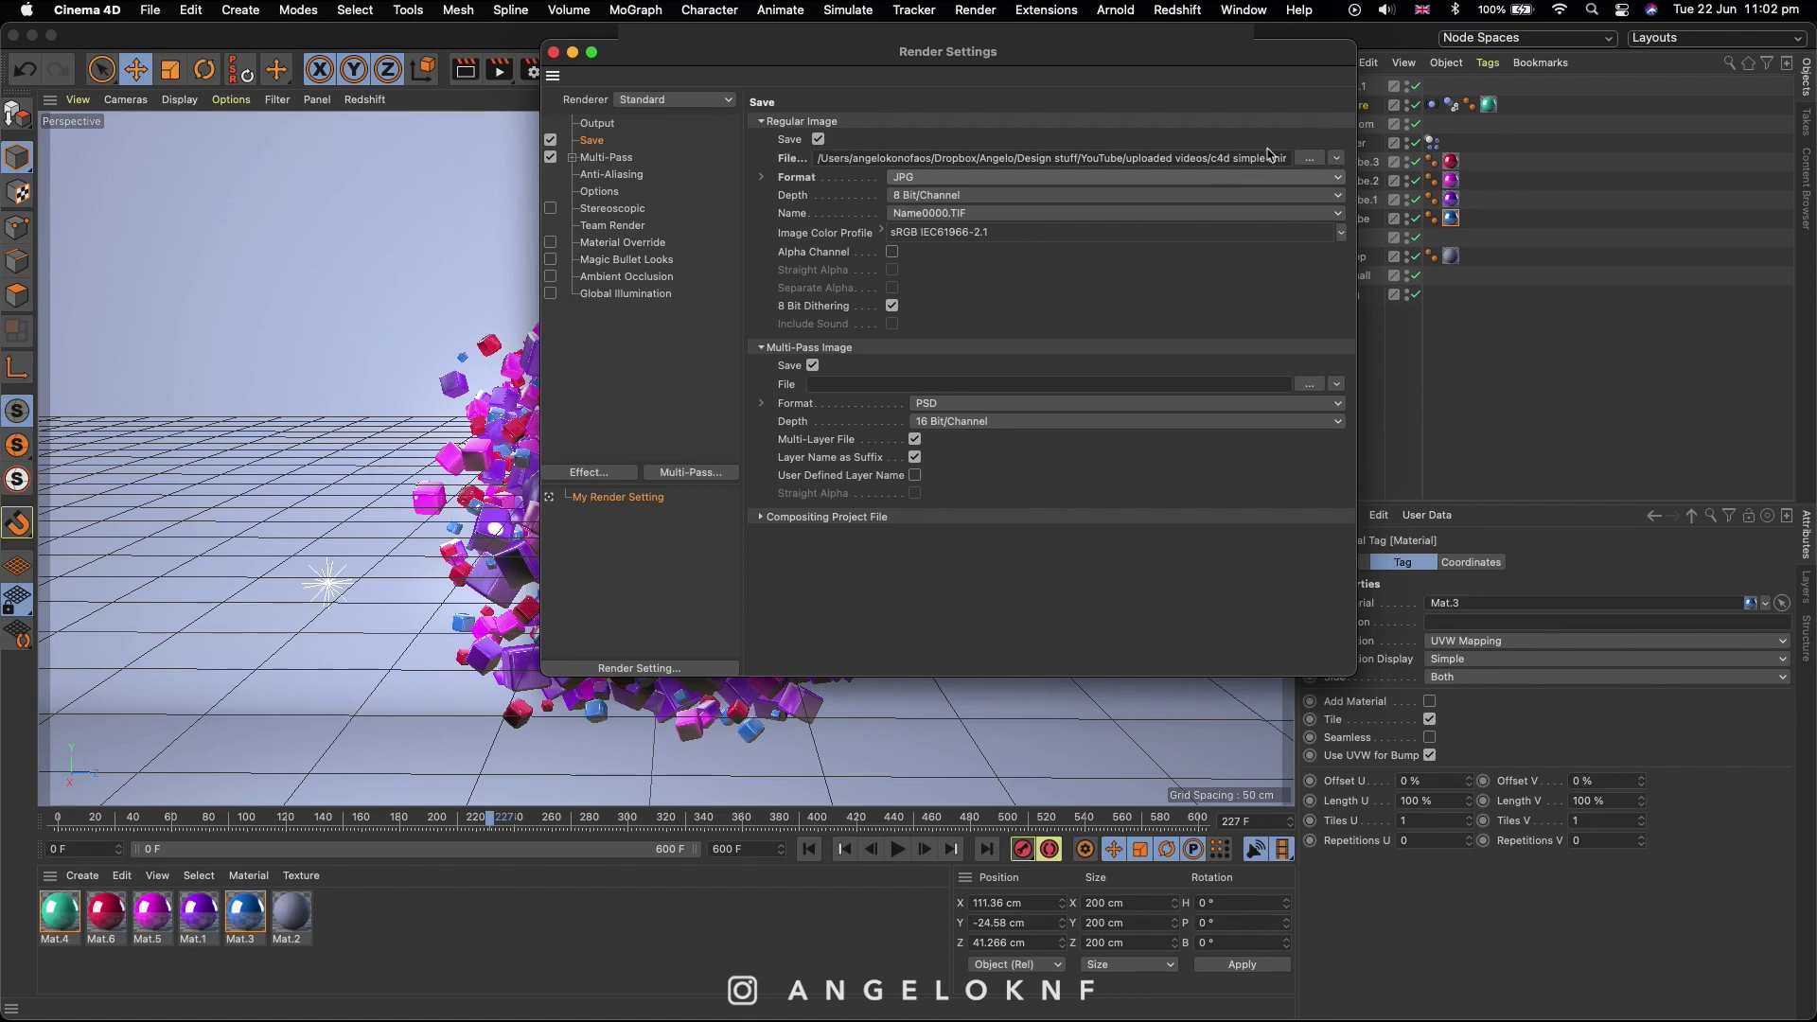
click(604, 127)
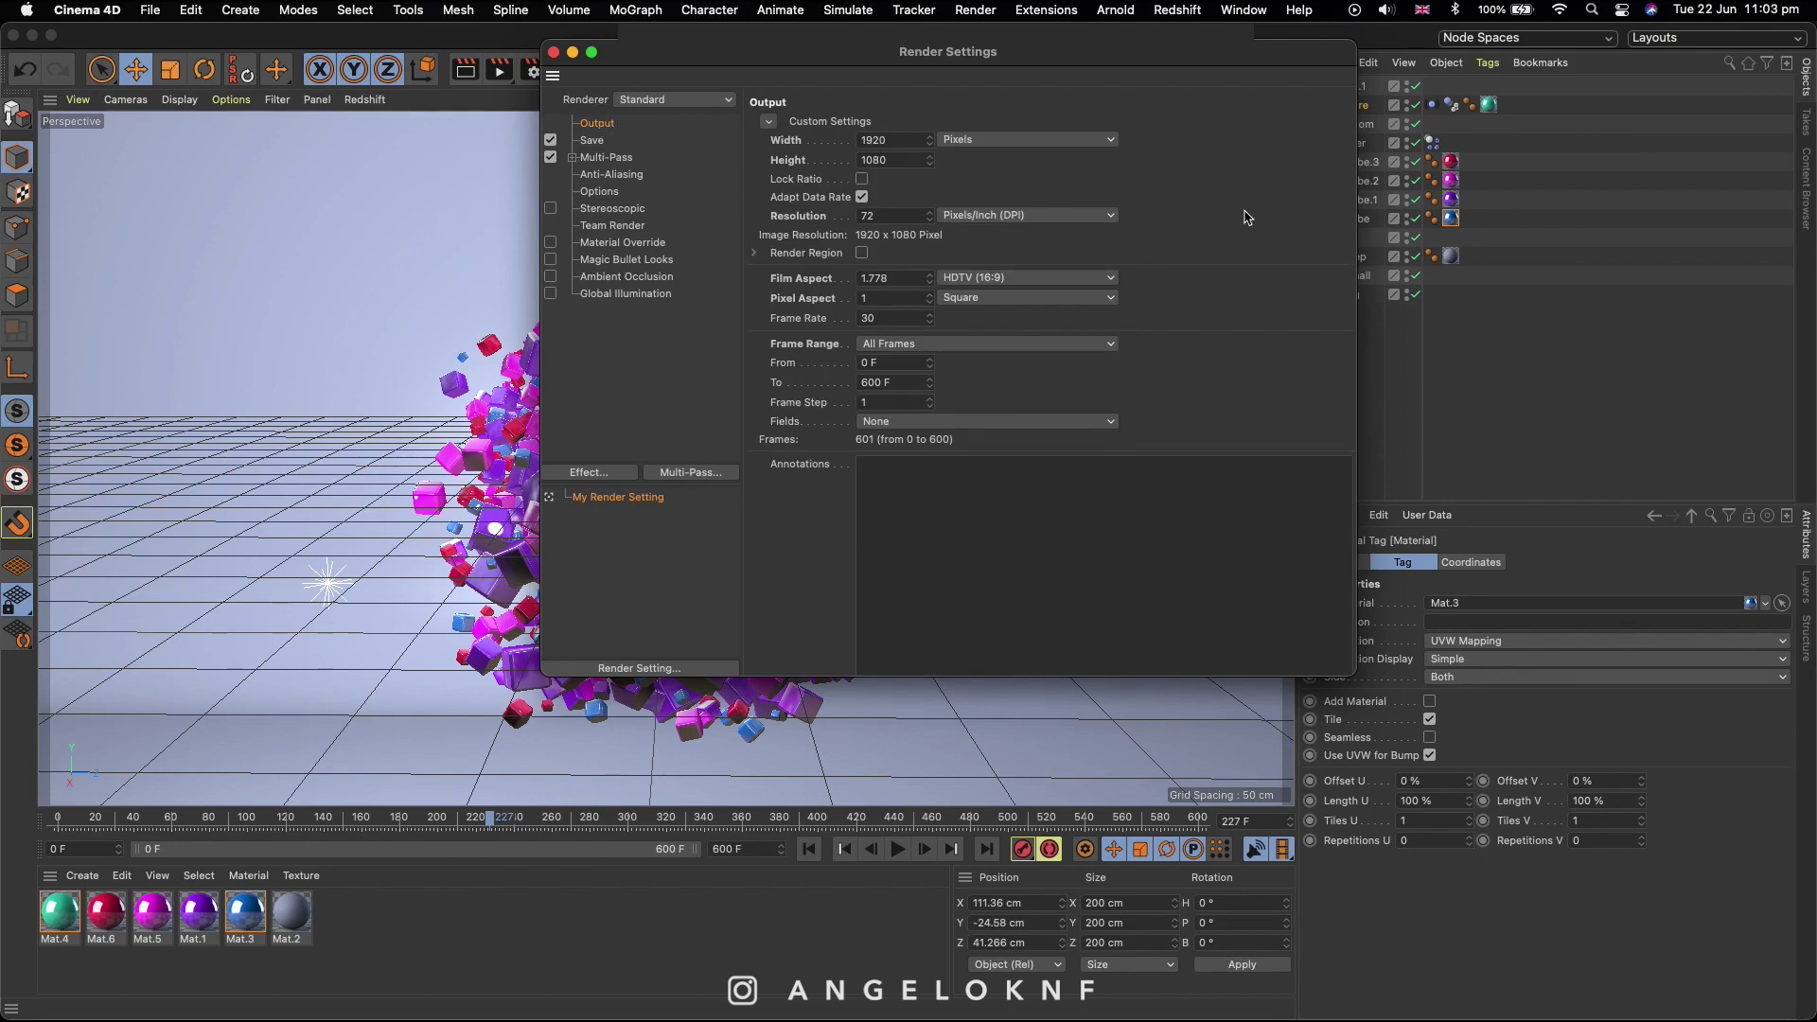
click(1107, 344)
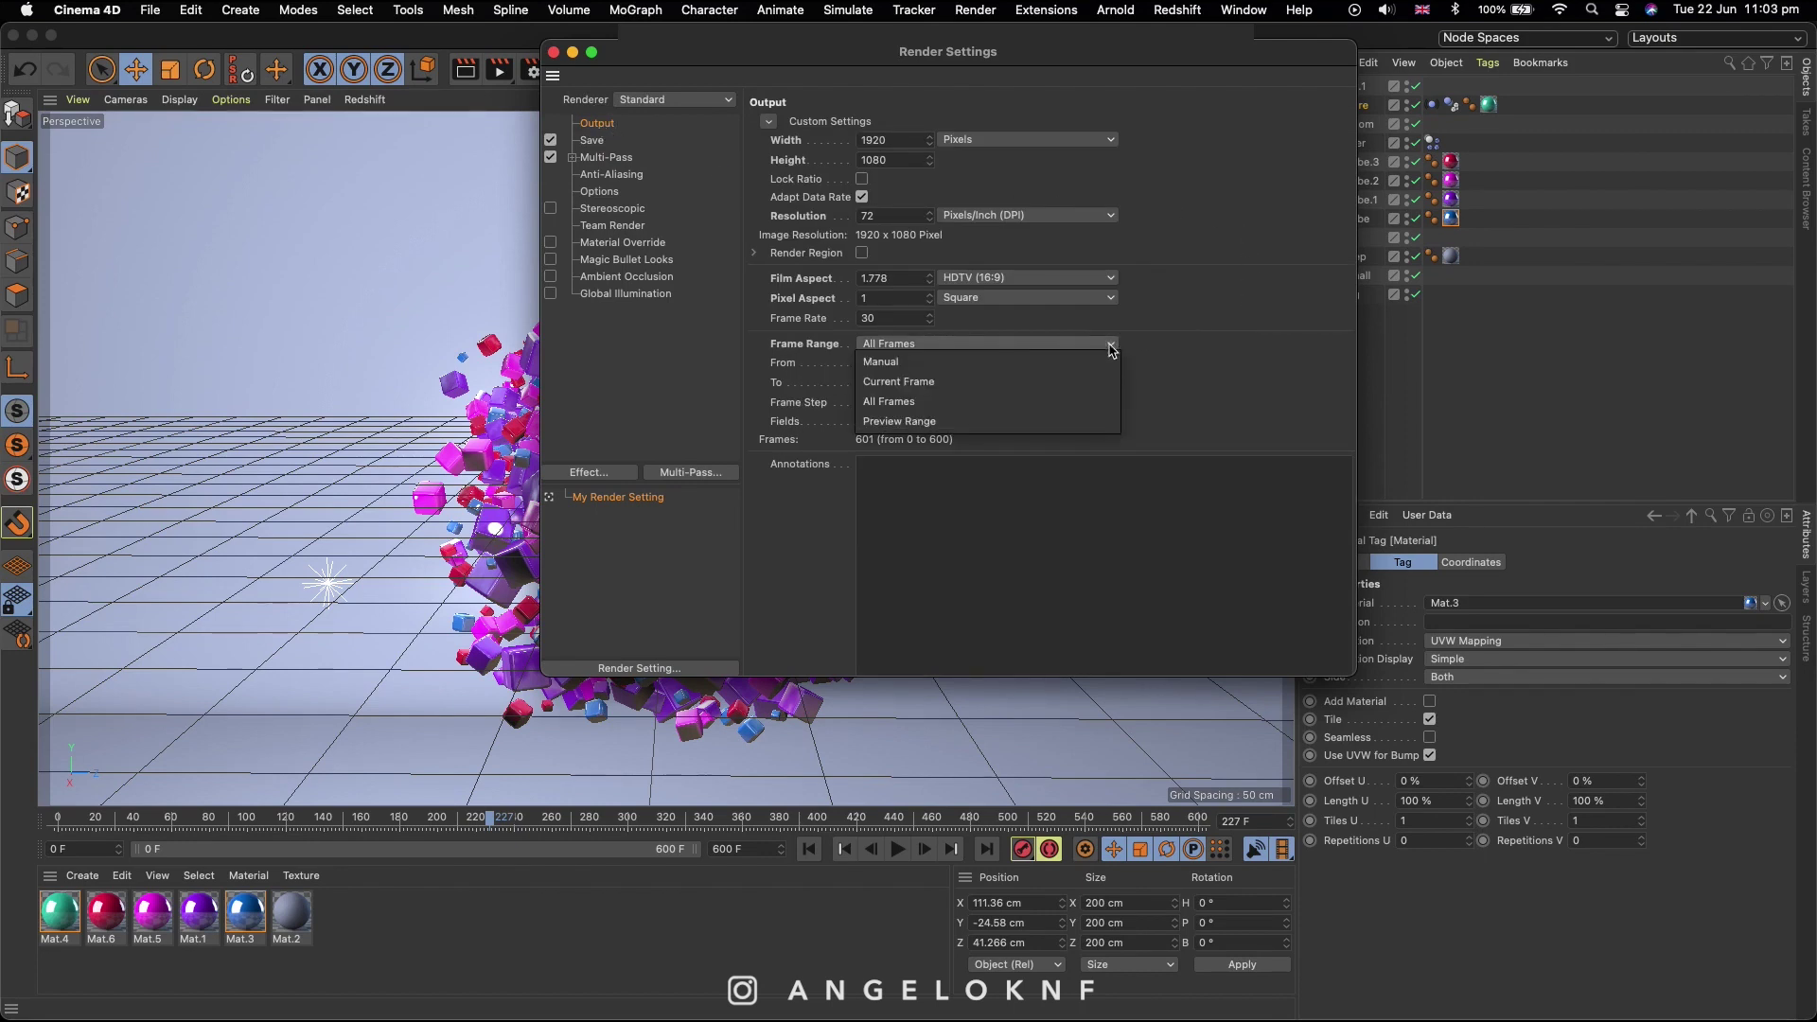
click(935, 405)
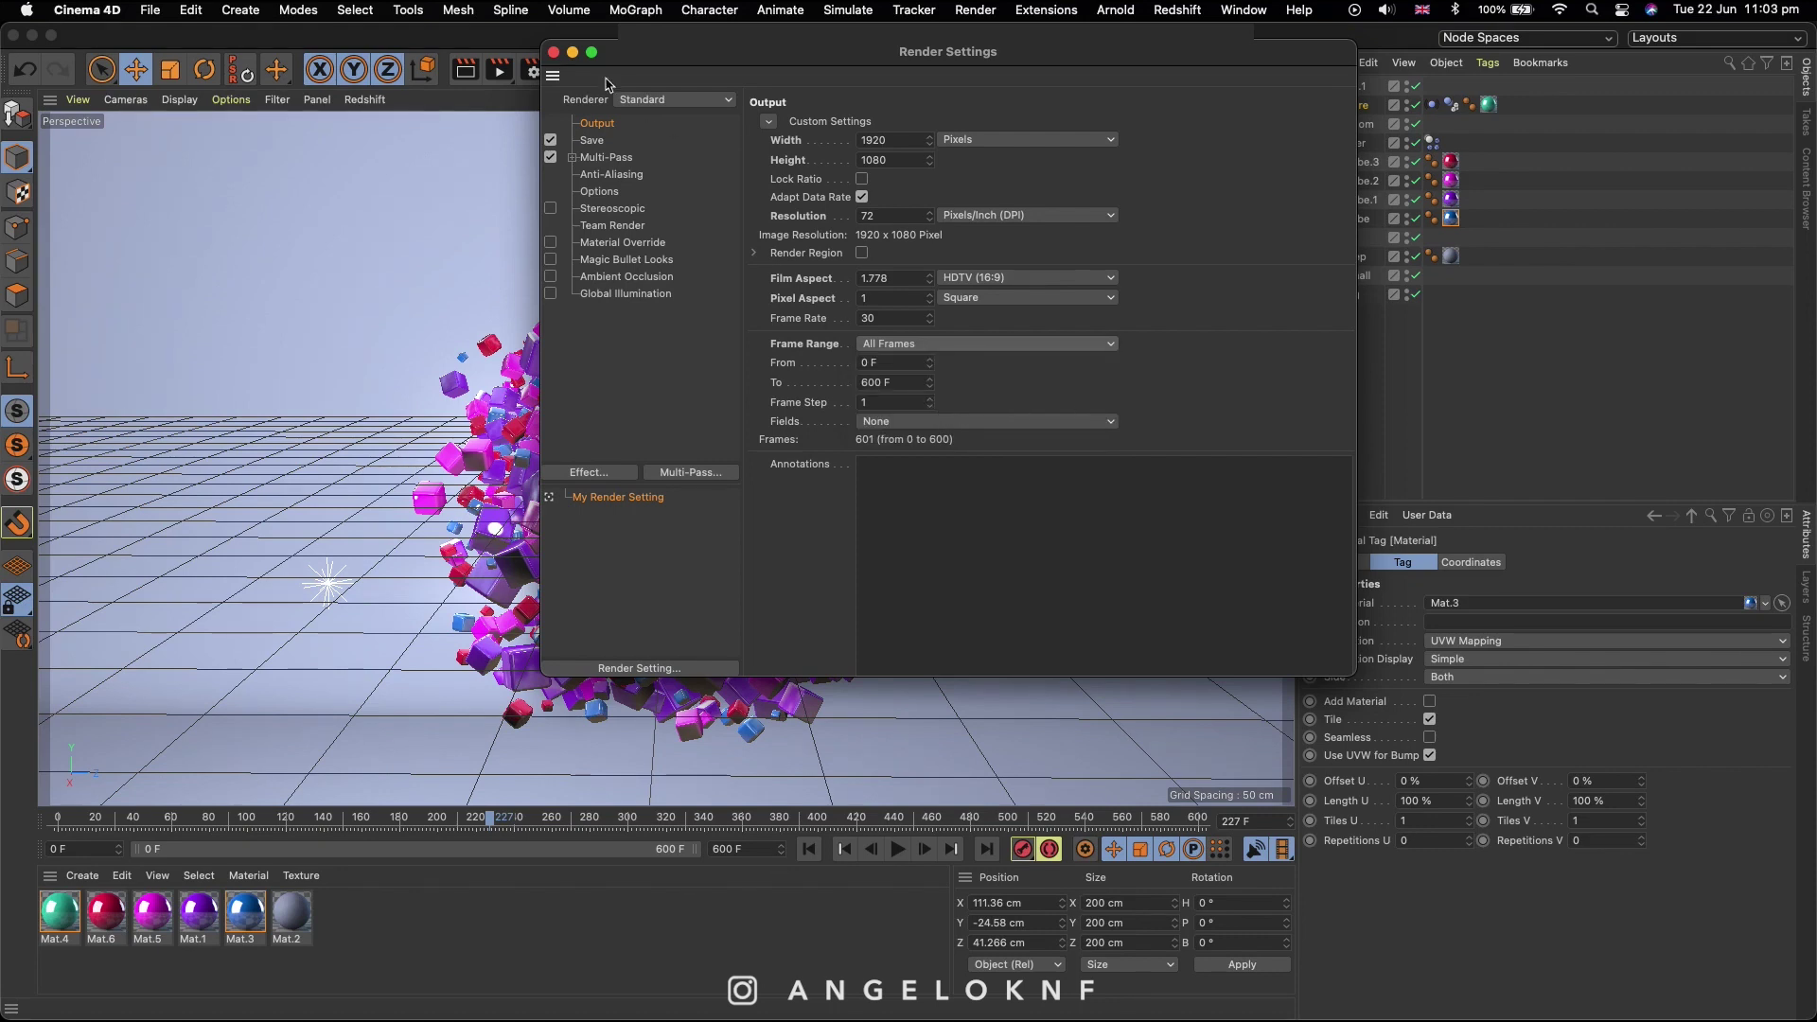
click(553, 52)
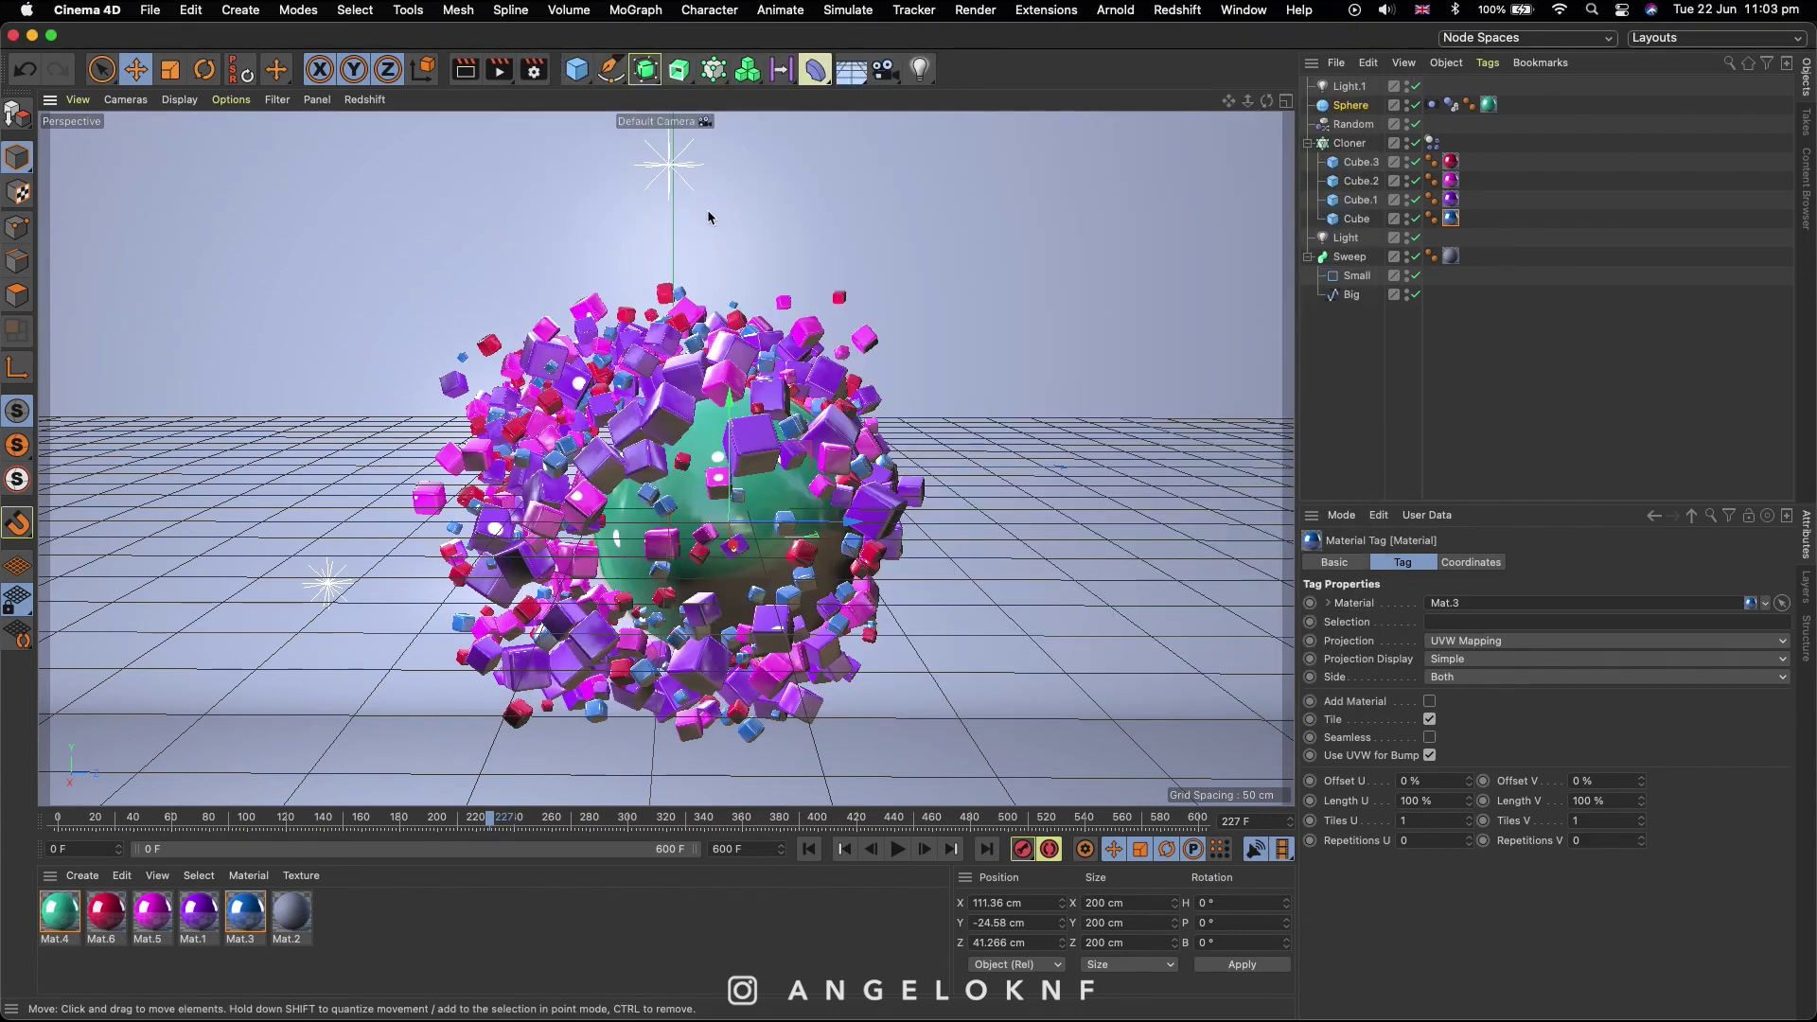